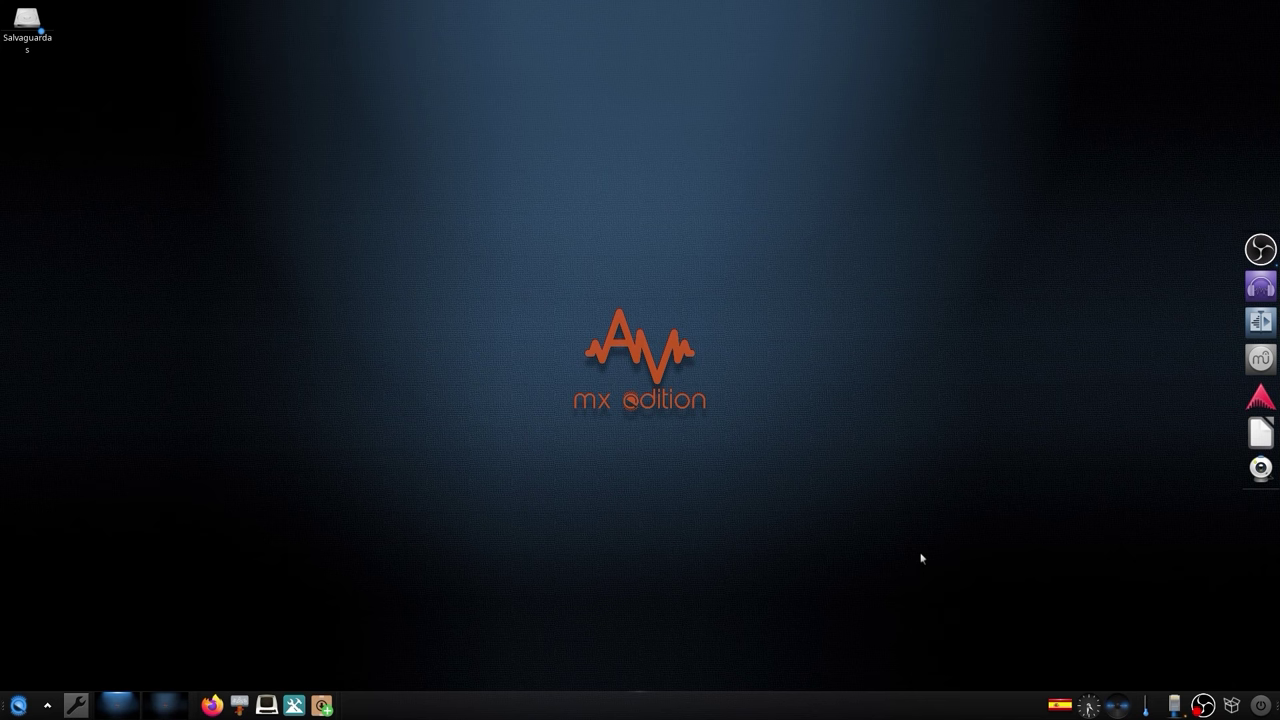
Open the Guvcview webcam viewer, minimise its controls window and move the camera preview to the desktop's upper edge beside the launcher dock.
left_click(1261, 468)
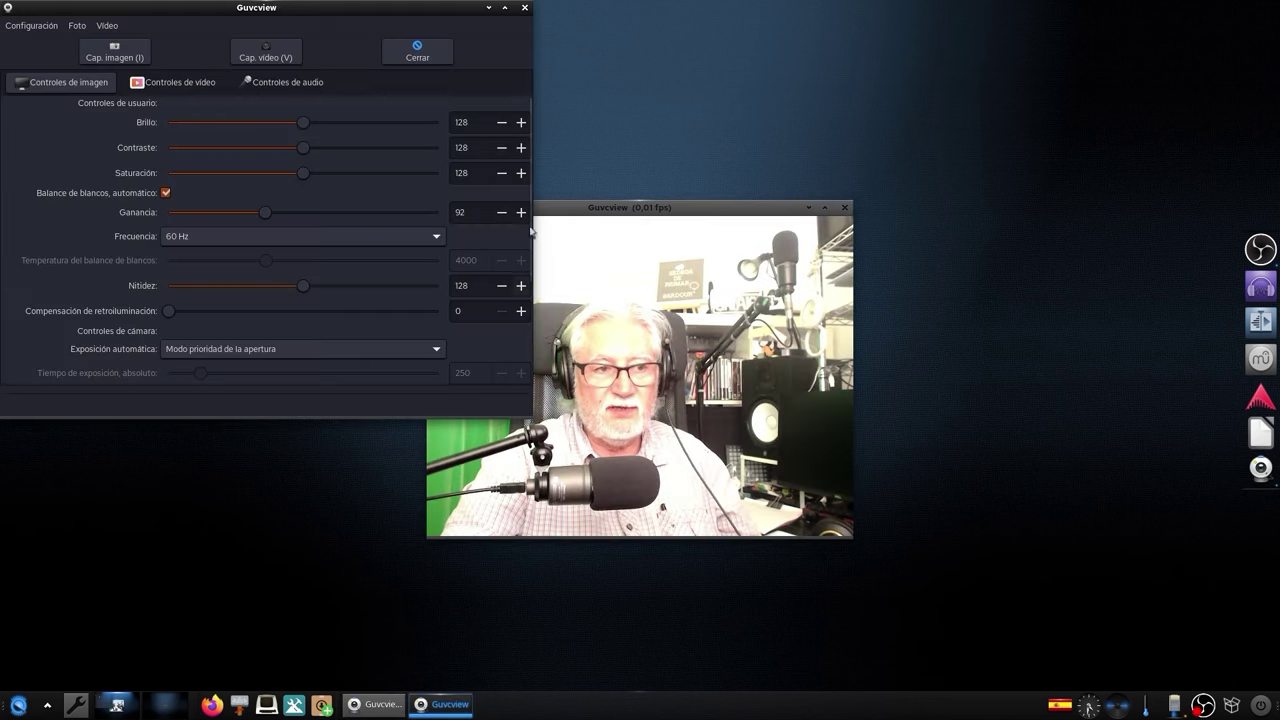
left_click(488, 8)
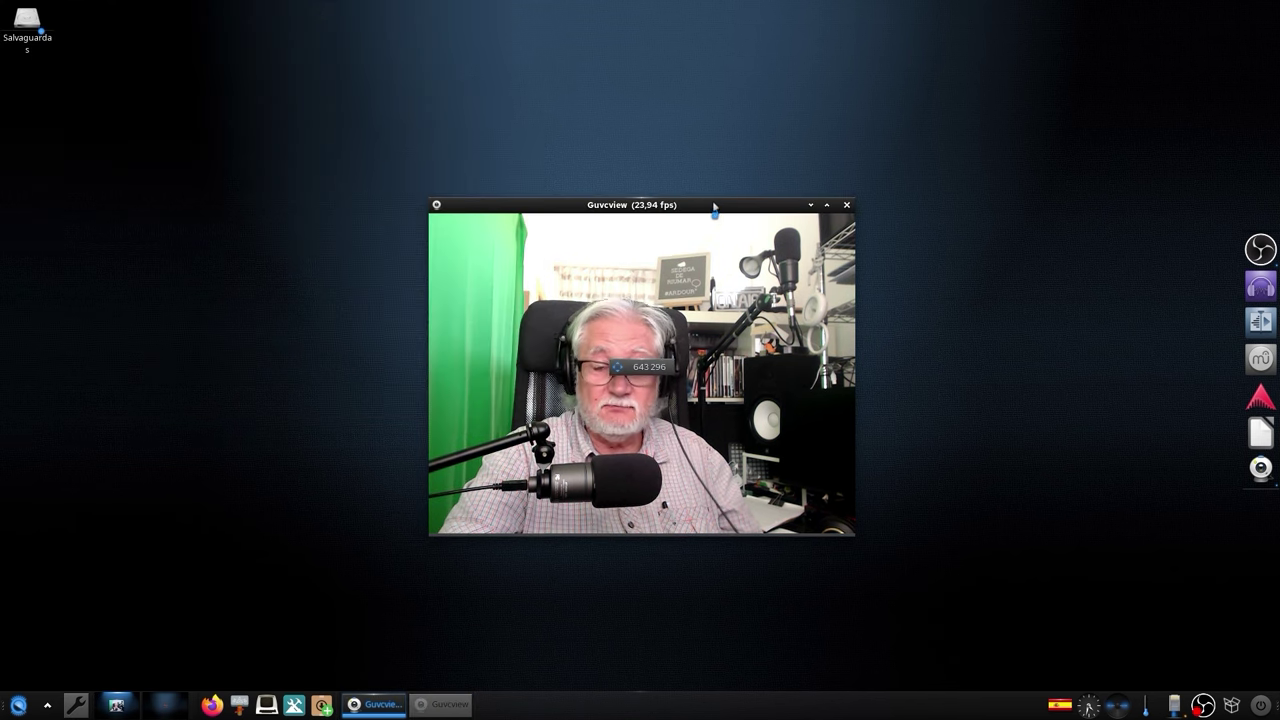
left_click_drag(713, 204, 1014, 7)
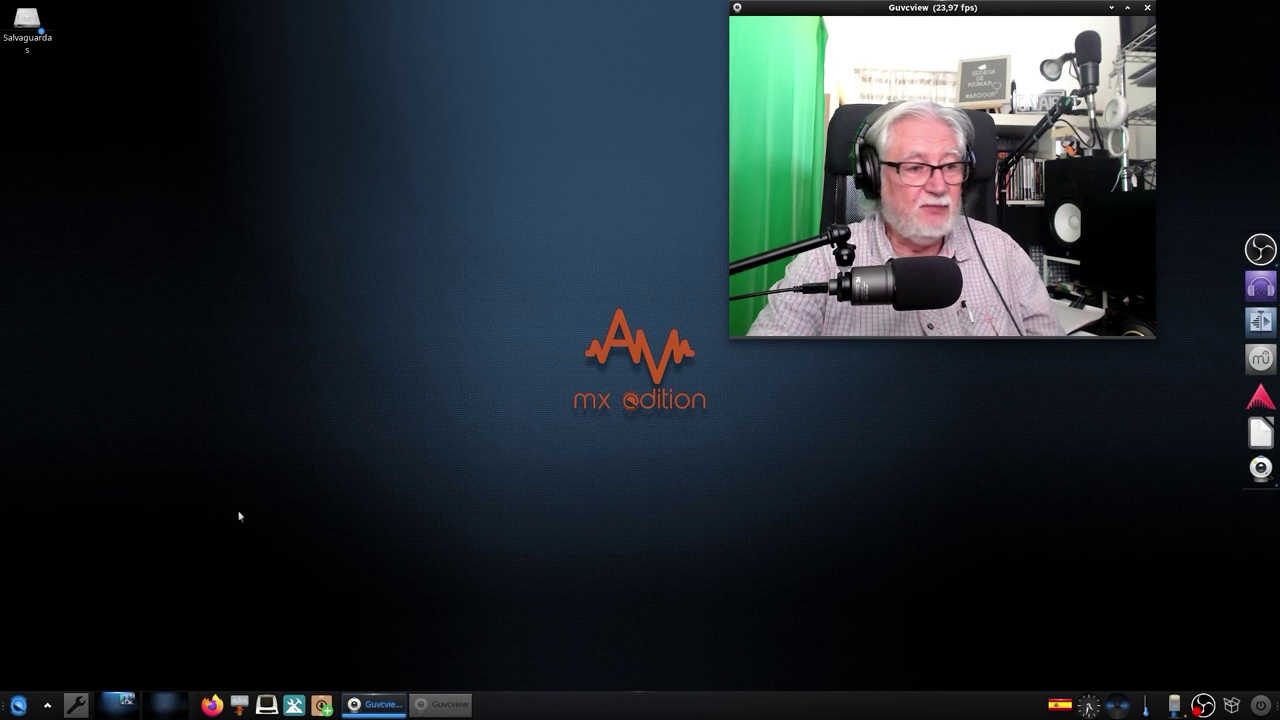
left_click(19, 707)
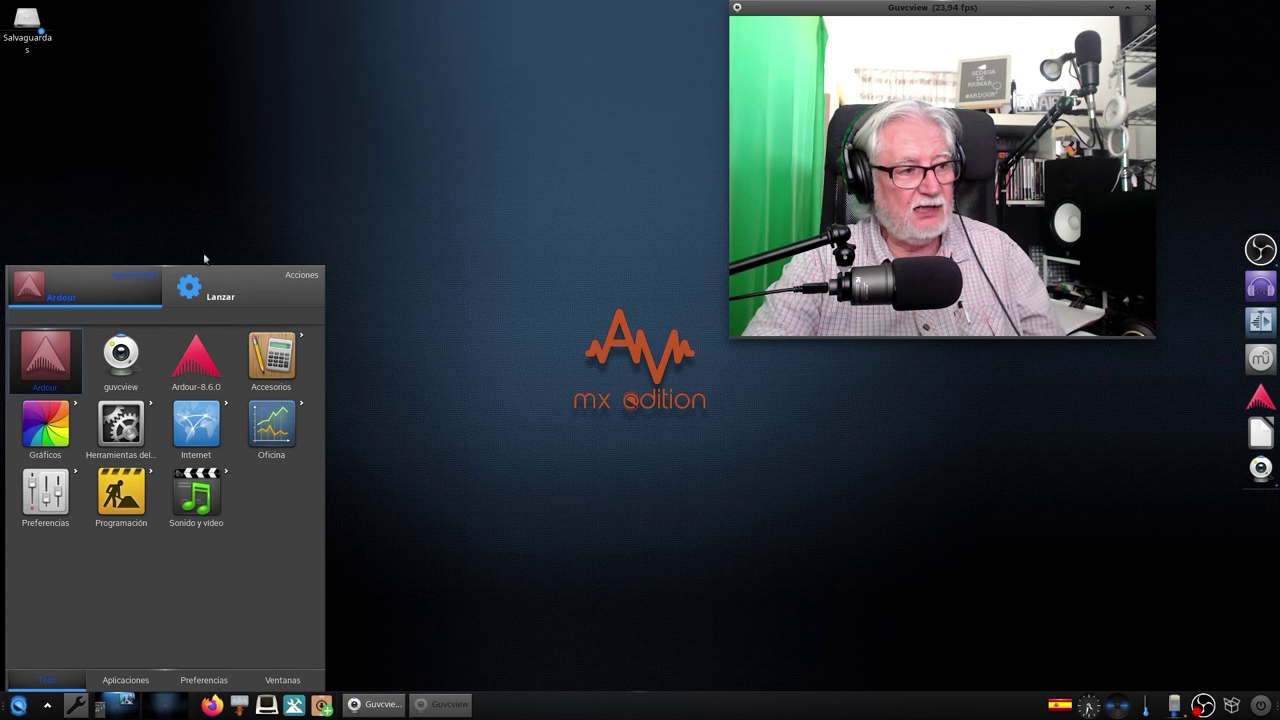
left_click(621, 503)
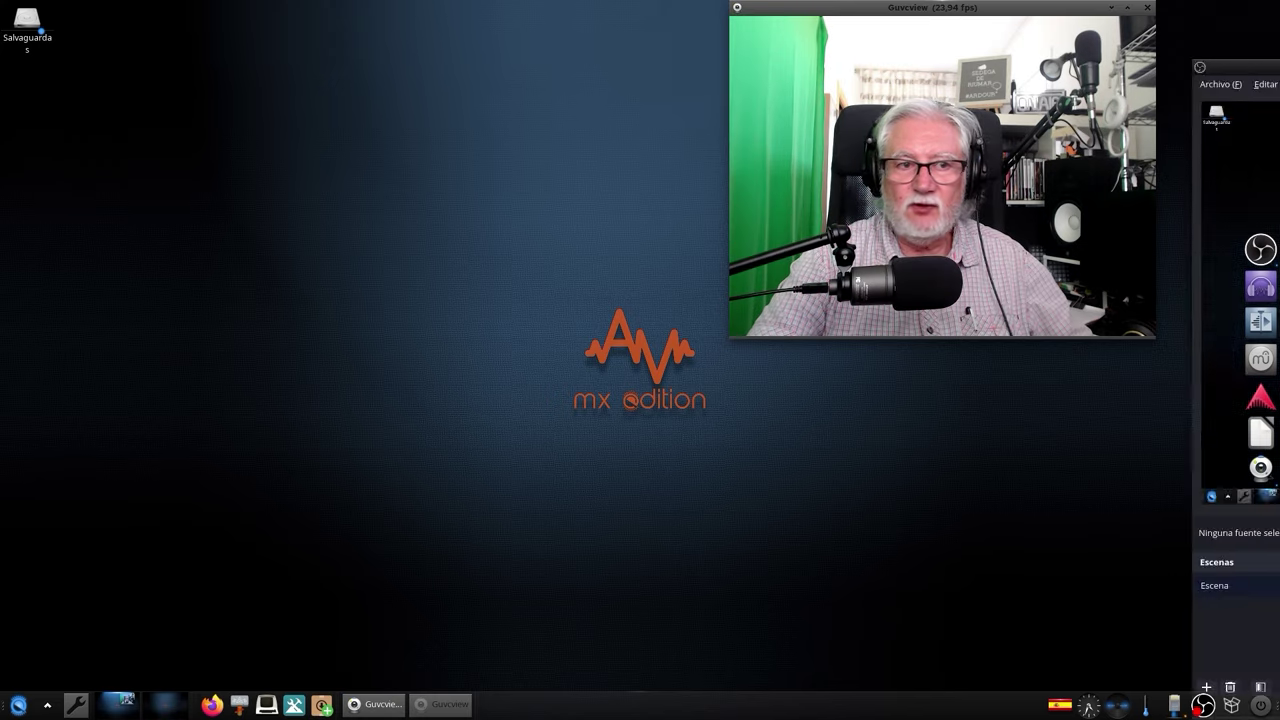
Bring up OBS and examine the recording output settings, including the VAAPI encoder options.
left_click(1203, 705)
left_click_drag(805, 714, 673, 655)
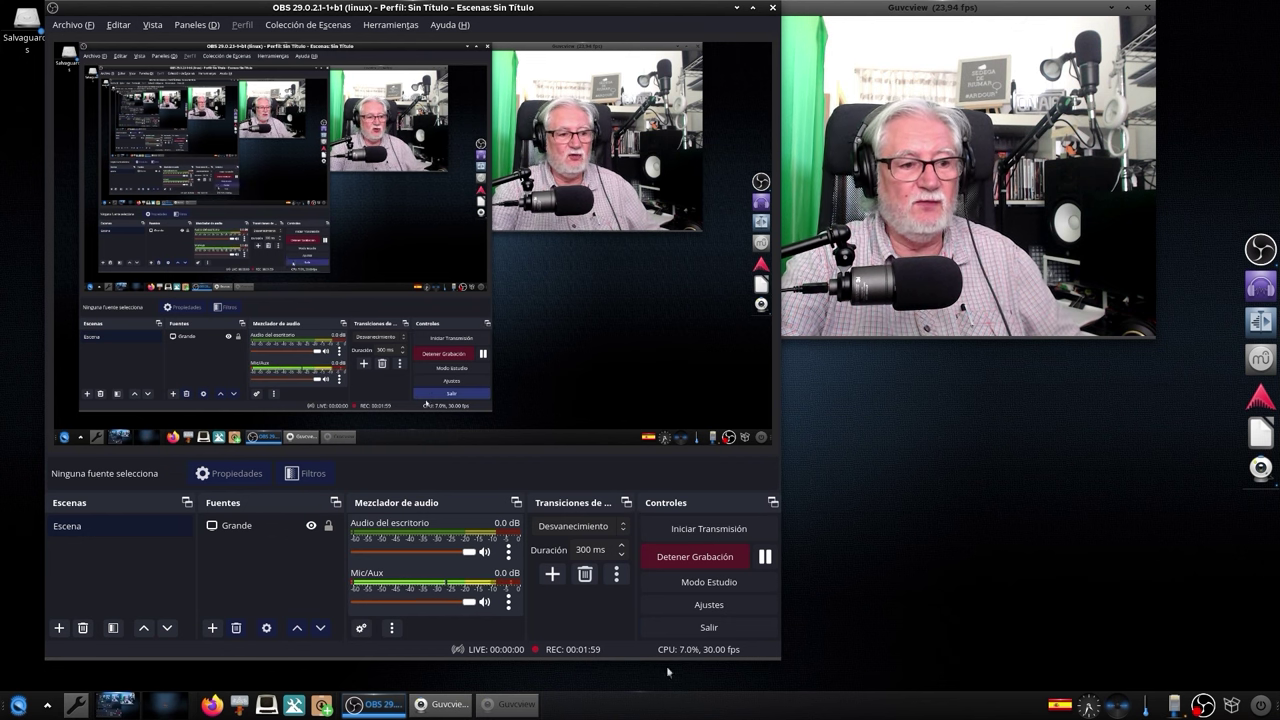
left_click(709, 605)
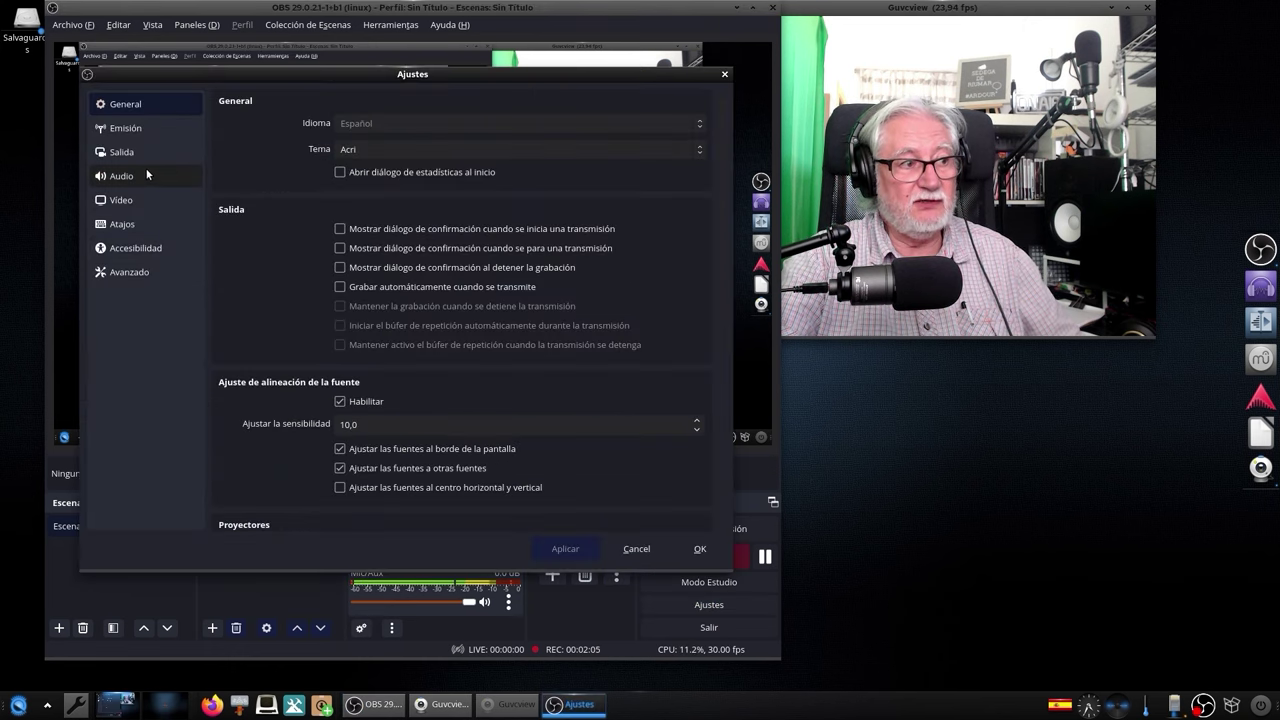
left_click(121, 152)
left_click(294, 128)
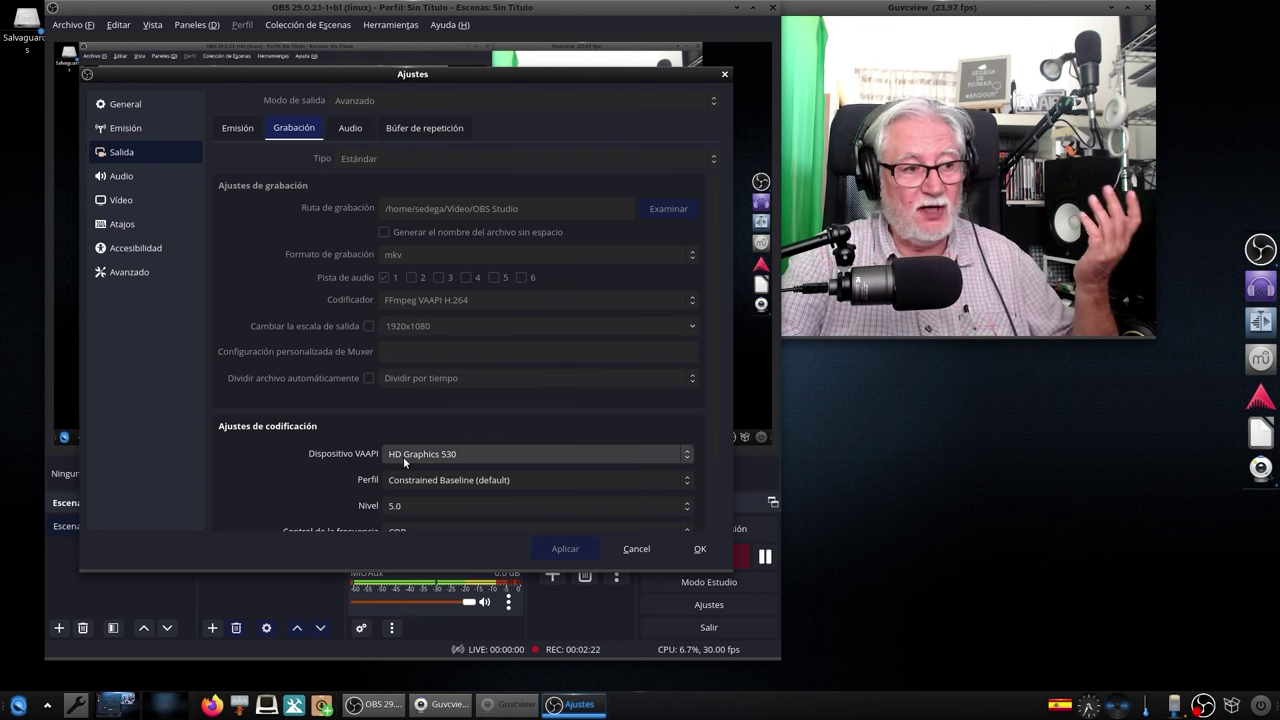
scroll(403, 456, "down", 3)
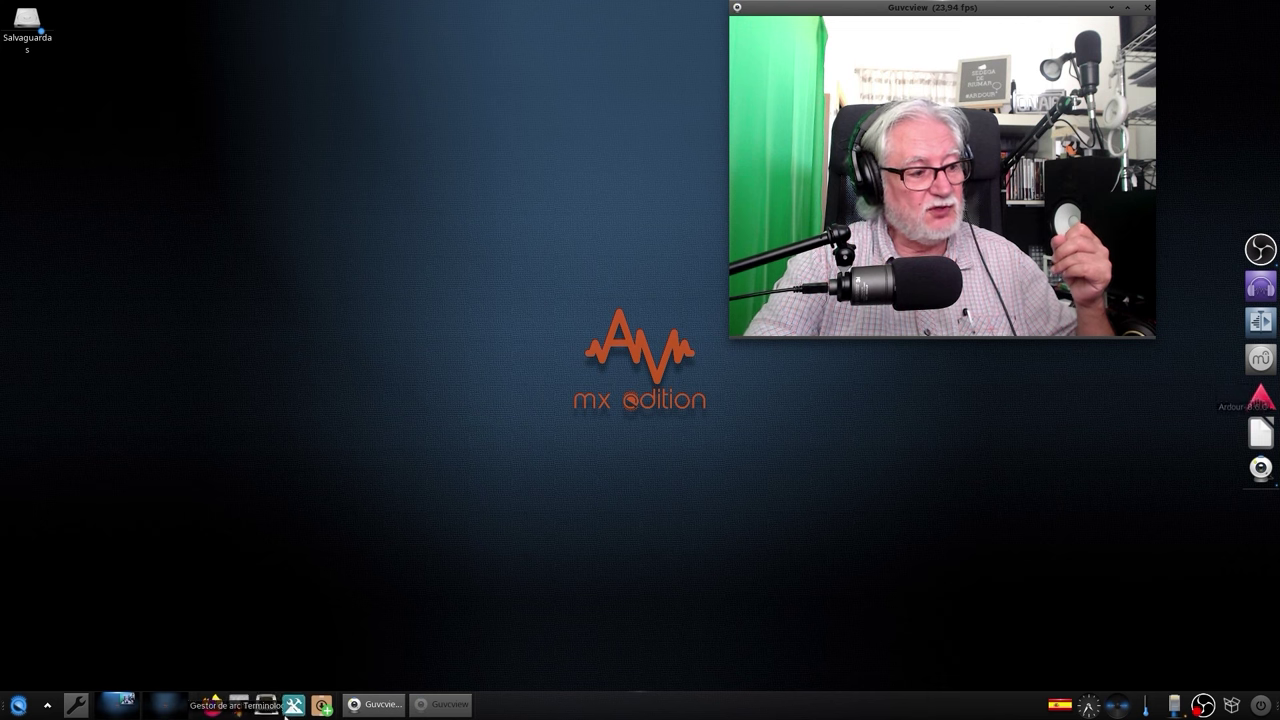
left_click(18, 705)
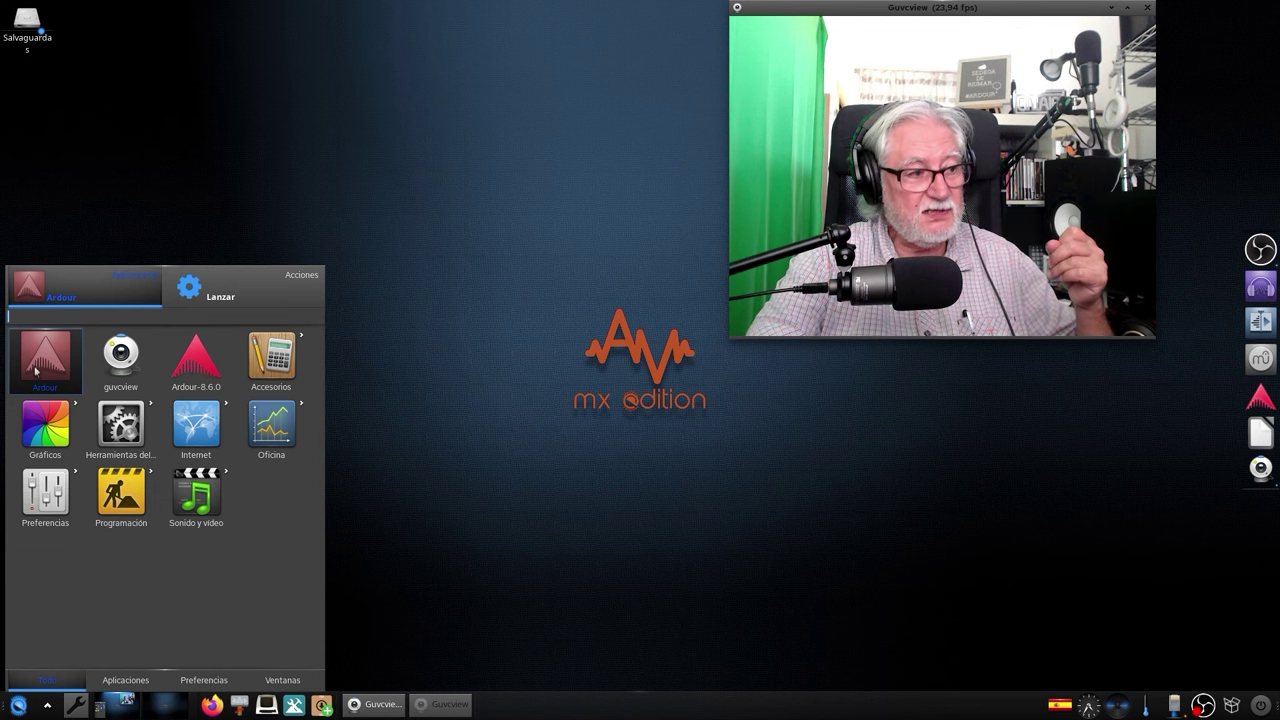
left_click(441, 443)
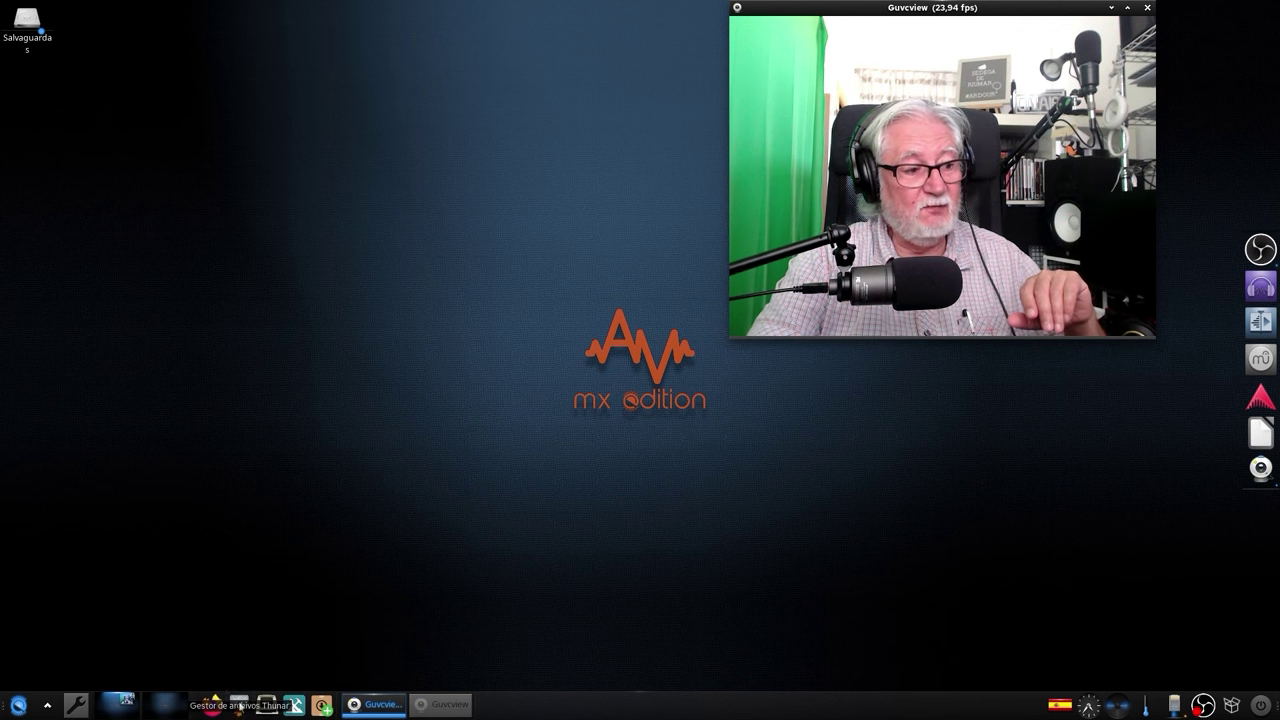
Look through the /opt folder of the file system in the Thunar file manager, and close the file manager.
left_click(239, 704)
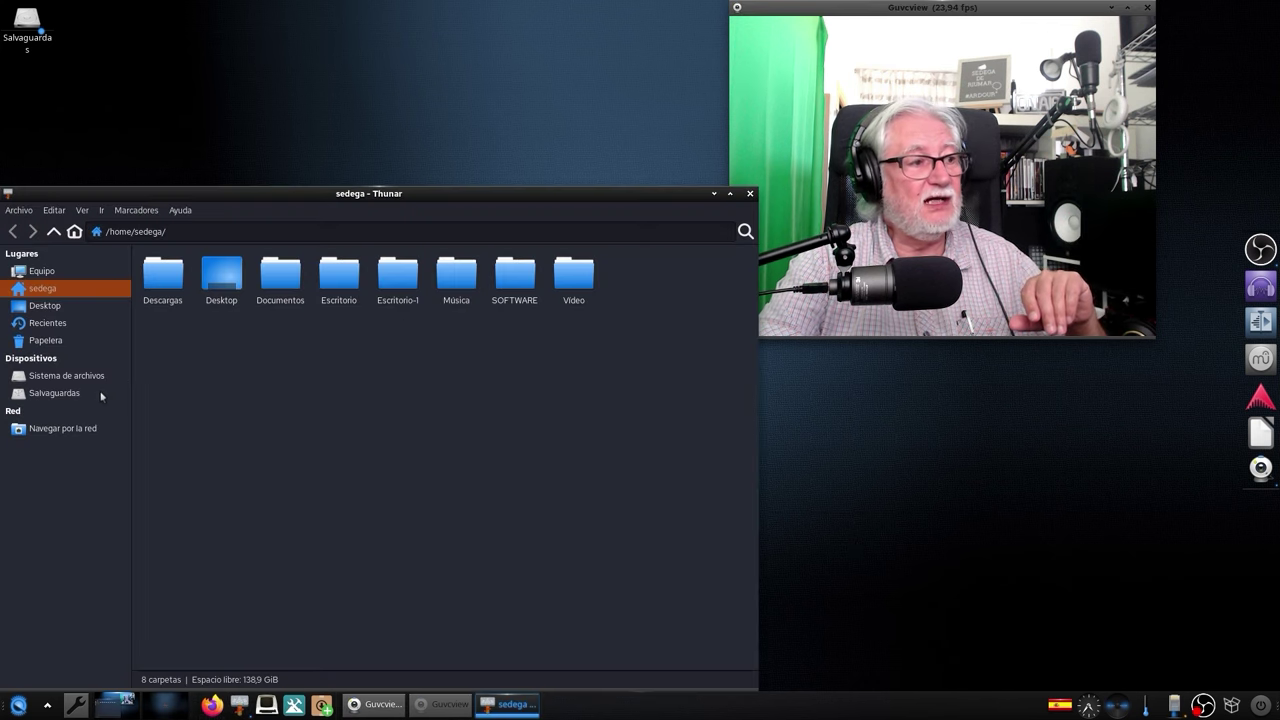
left_click(69, 377)
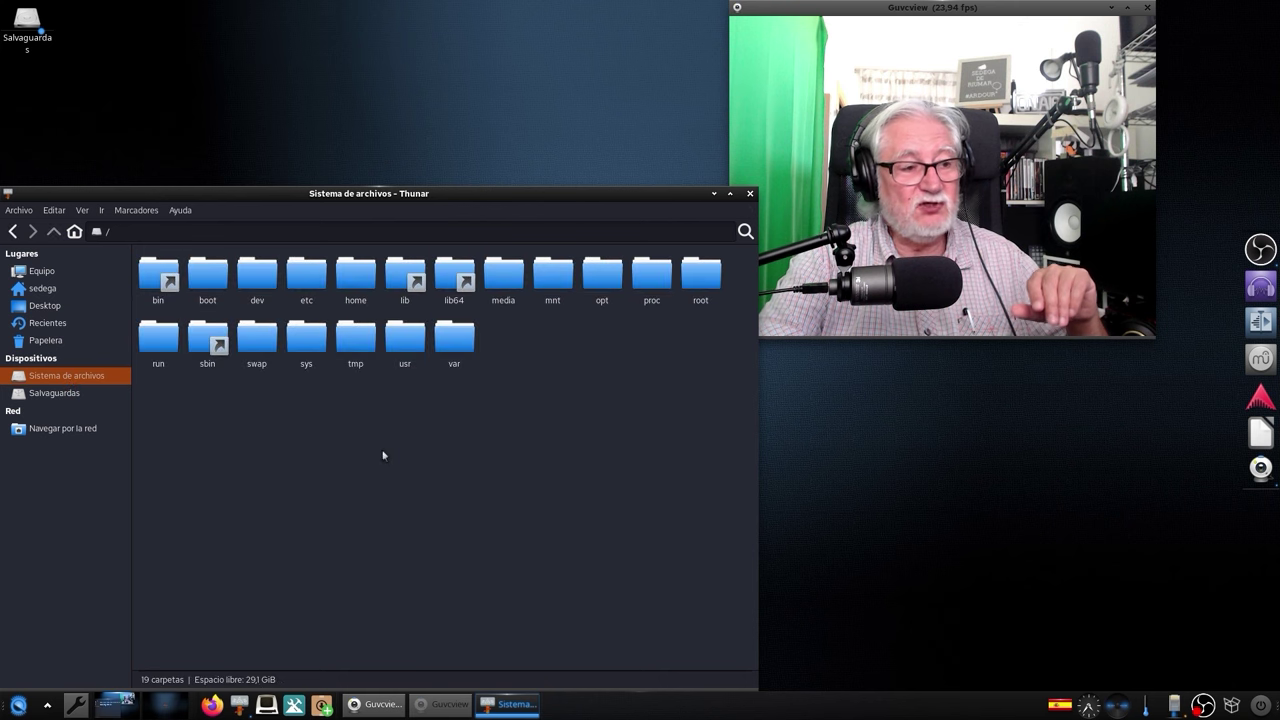
double_click(602, 274)
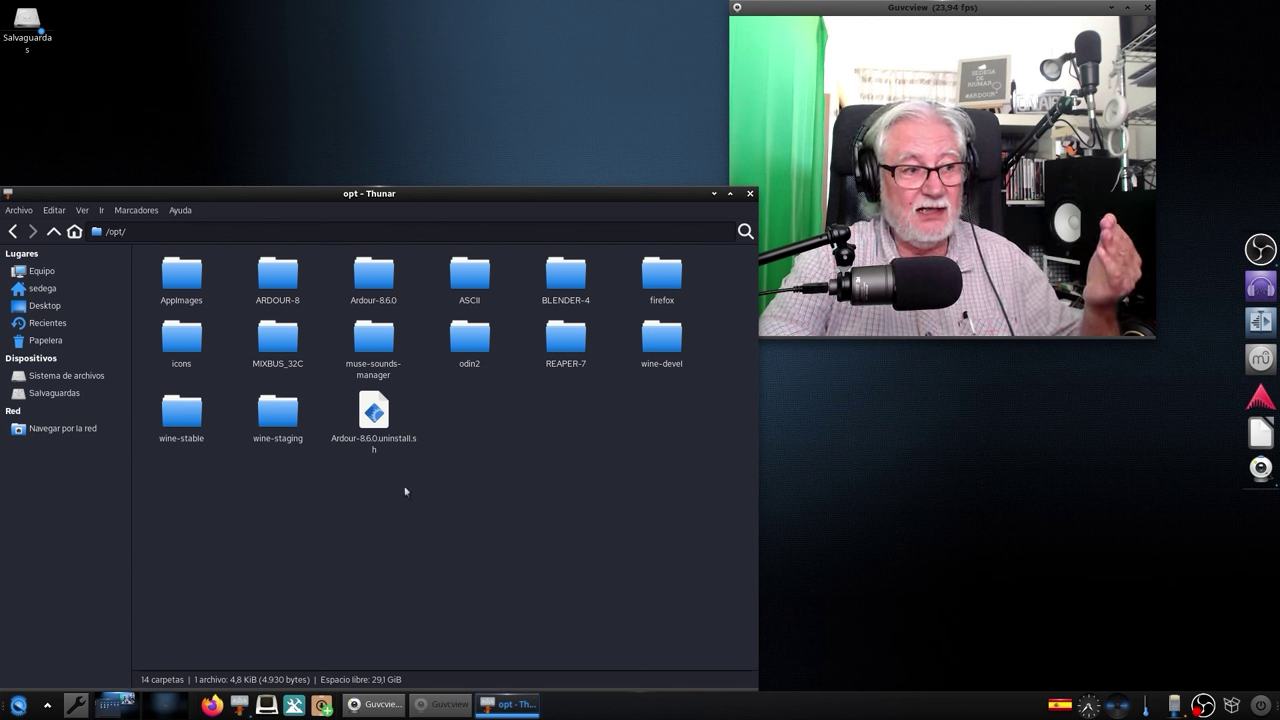
left_click(750, 194)
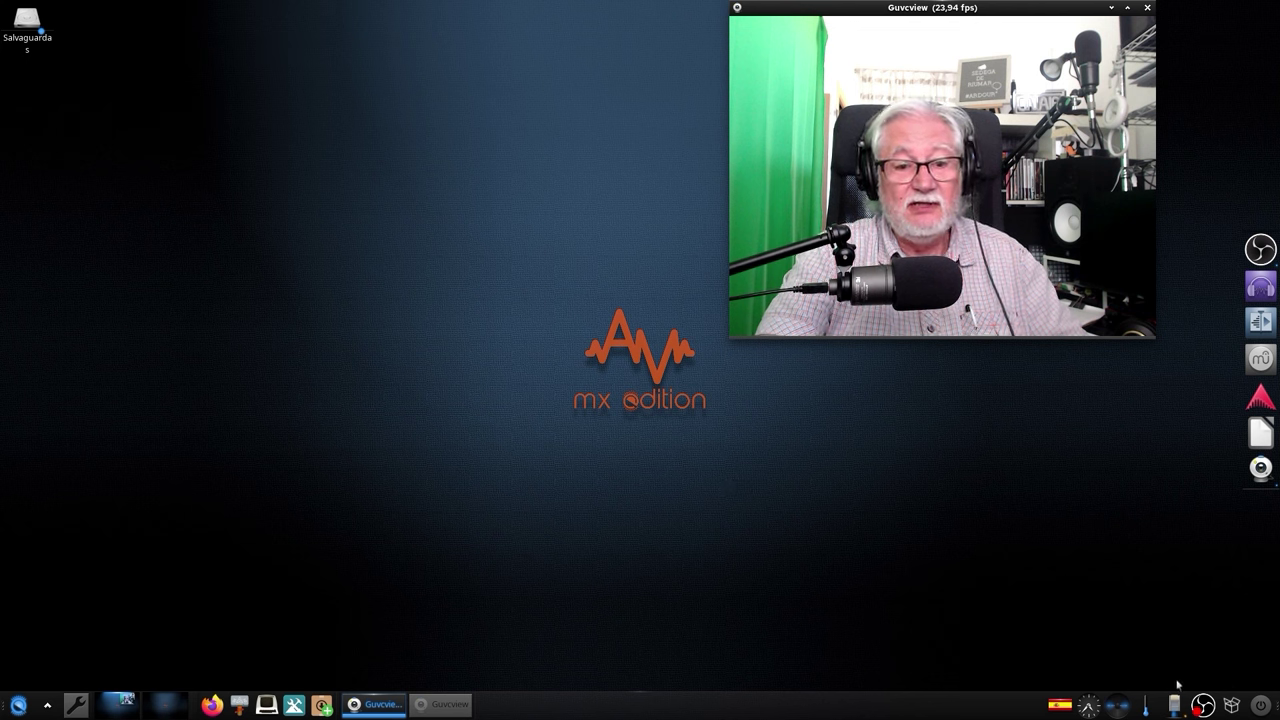
Launch the Synaptic package manager from the MX updater and authenticate with the account password.
right_click(1233, 707)
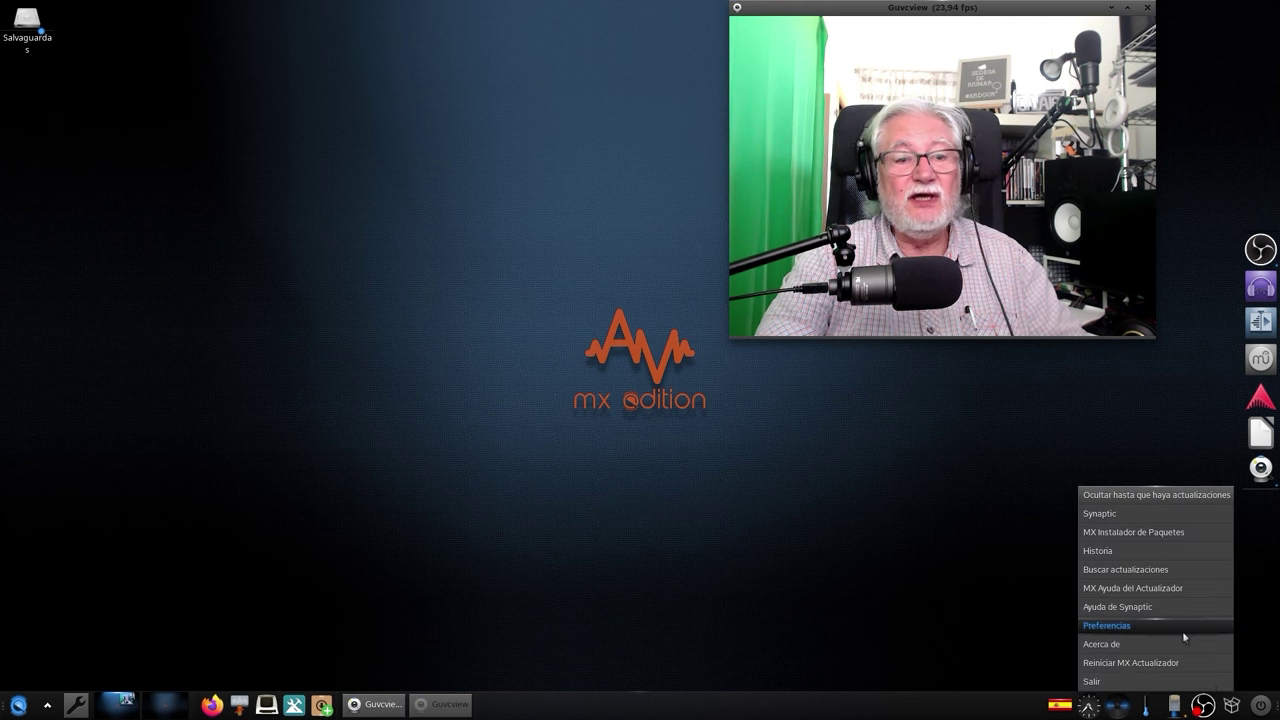
left_click(1100, 514)
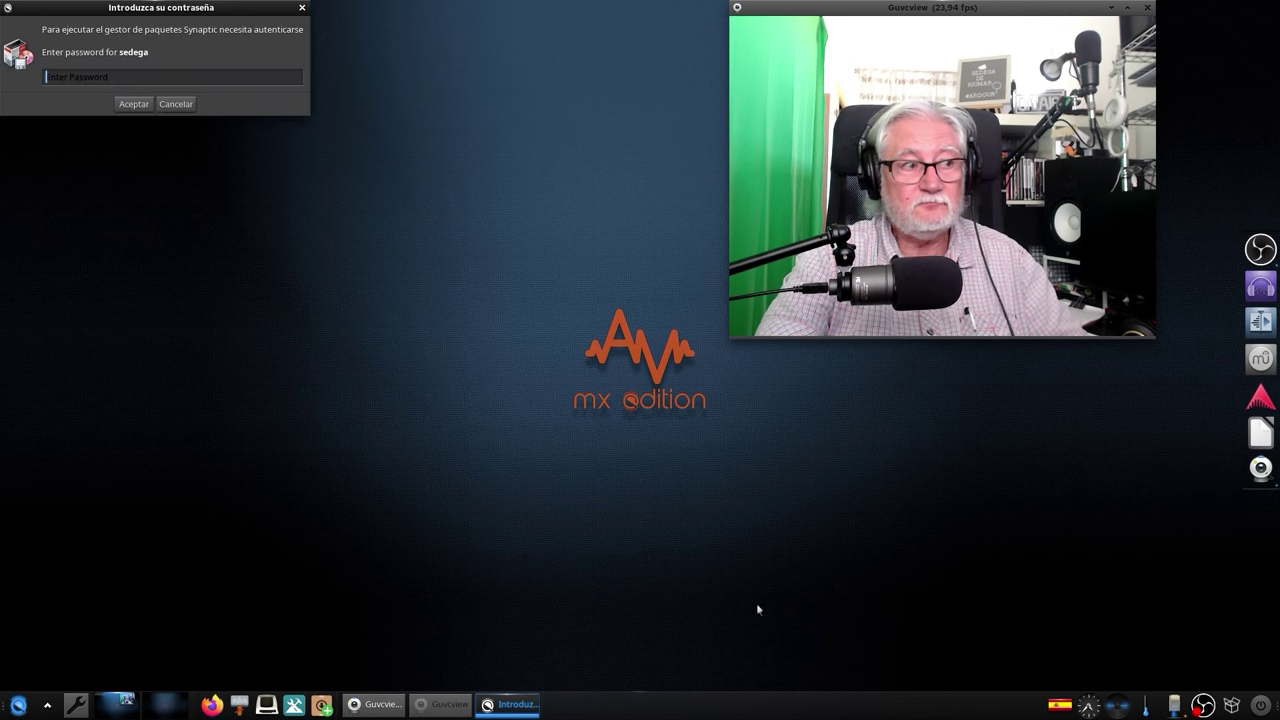
type("••")
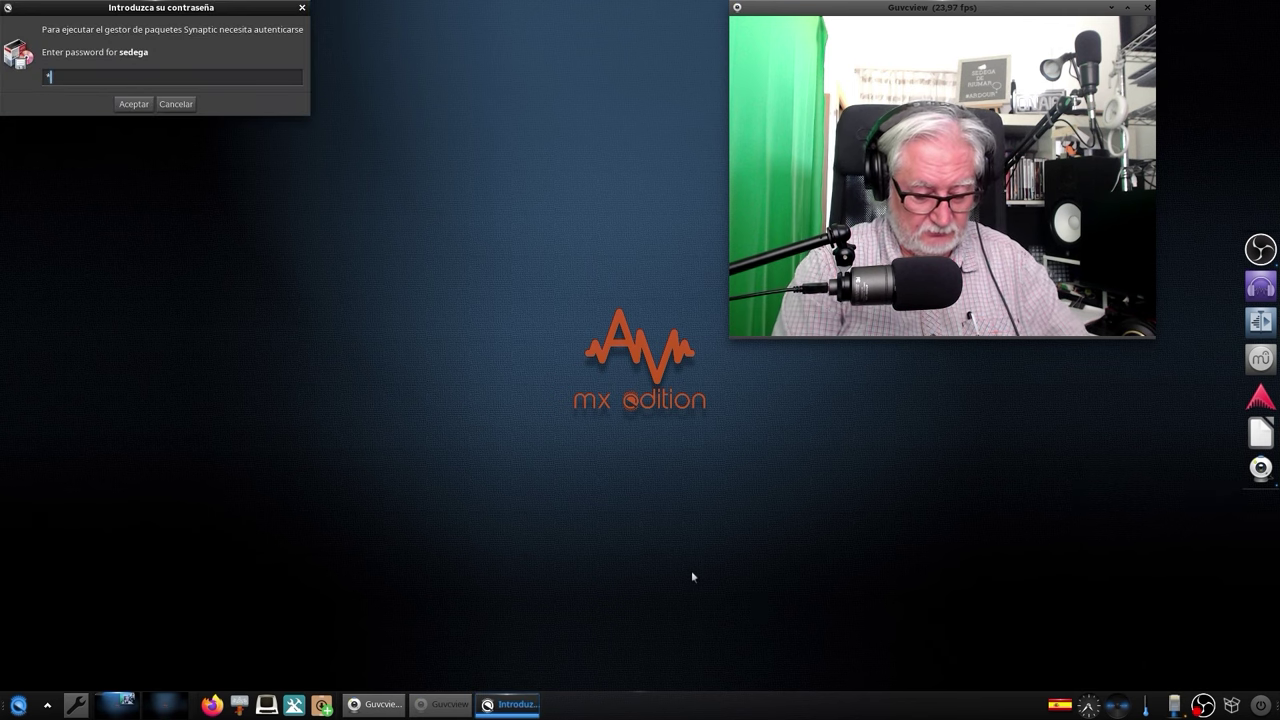
type("••")
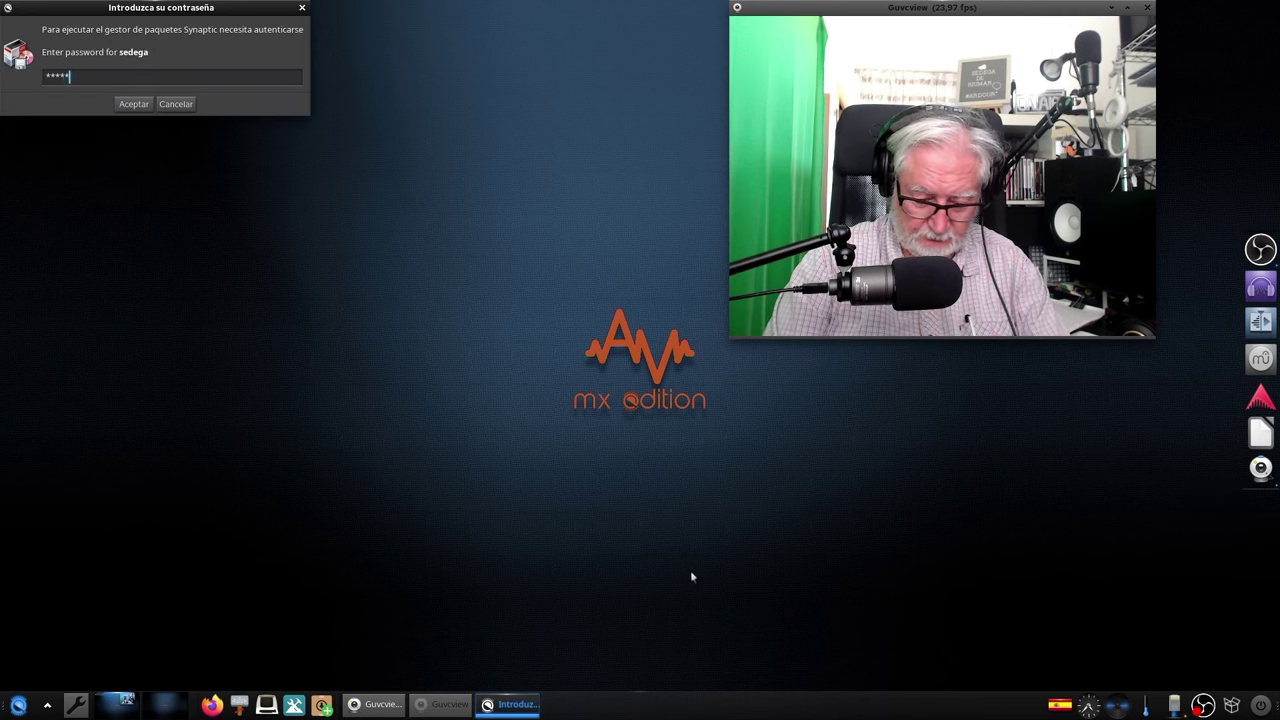
type("••••••")
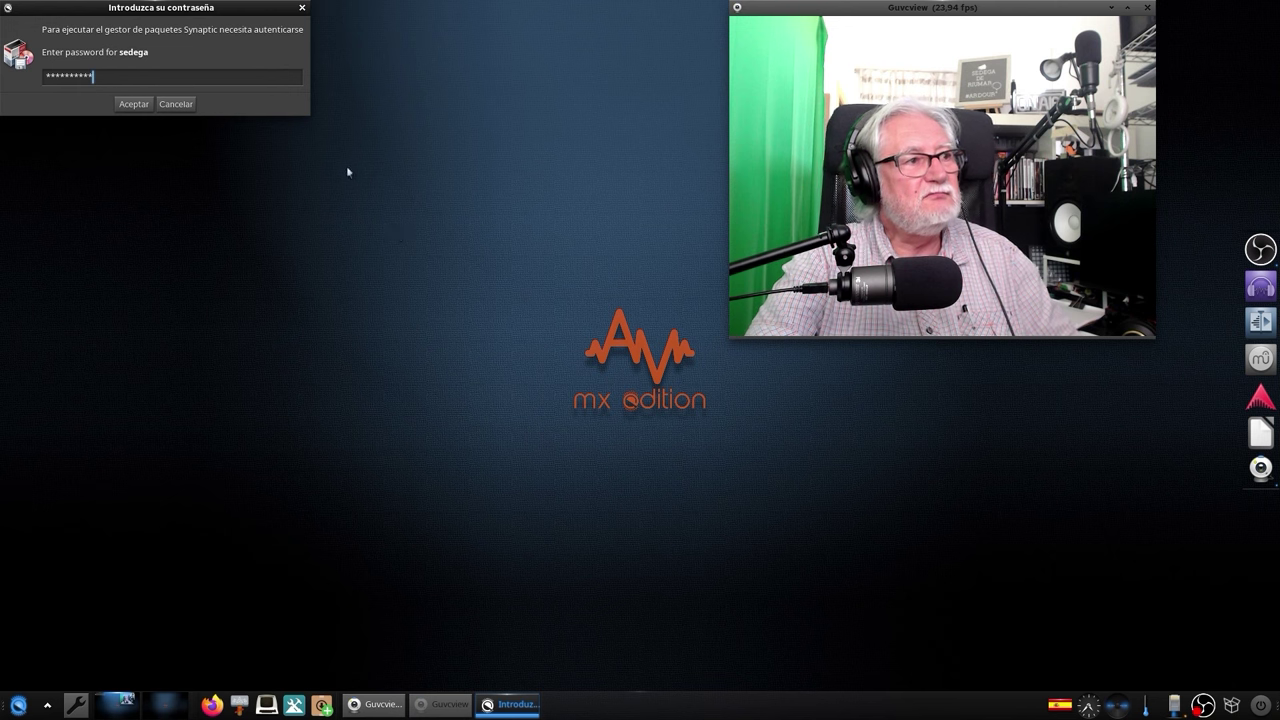
left_click(134, 104)
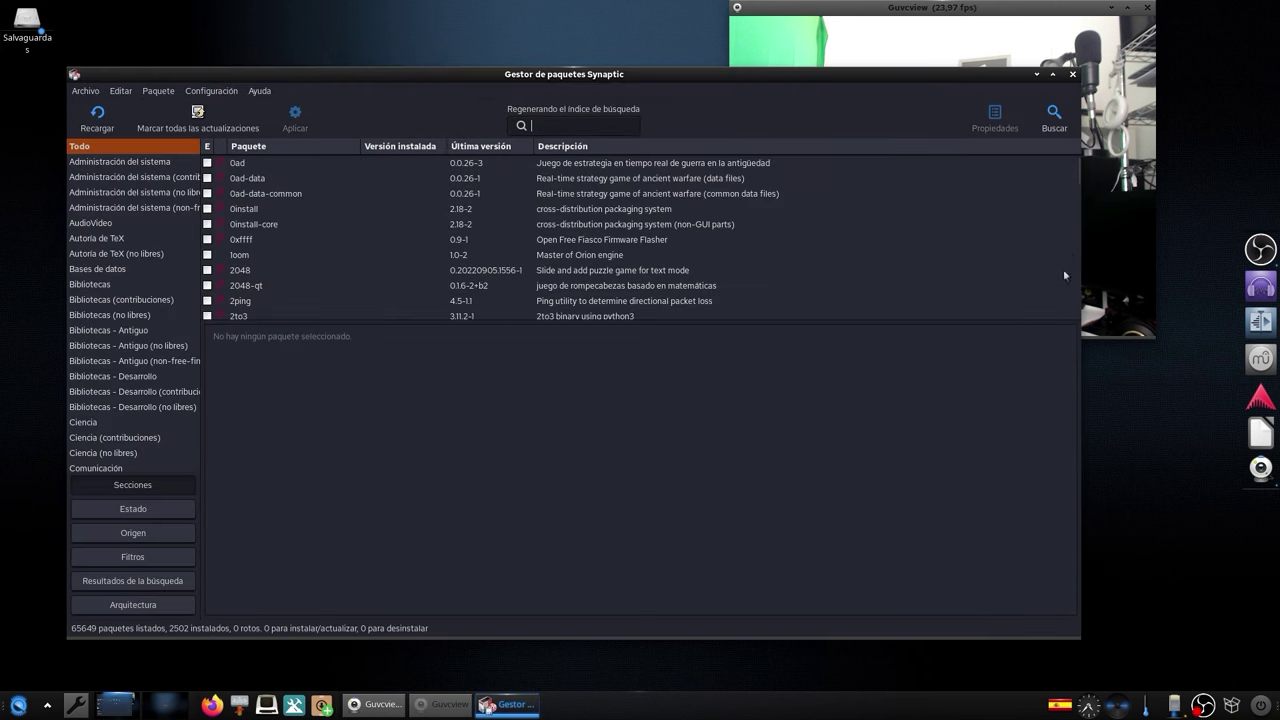
Close the webcam preview and maximise the Synaptic window.
left_click(1062, 20)
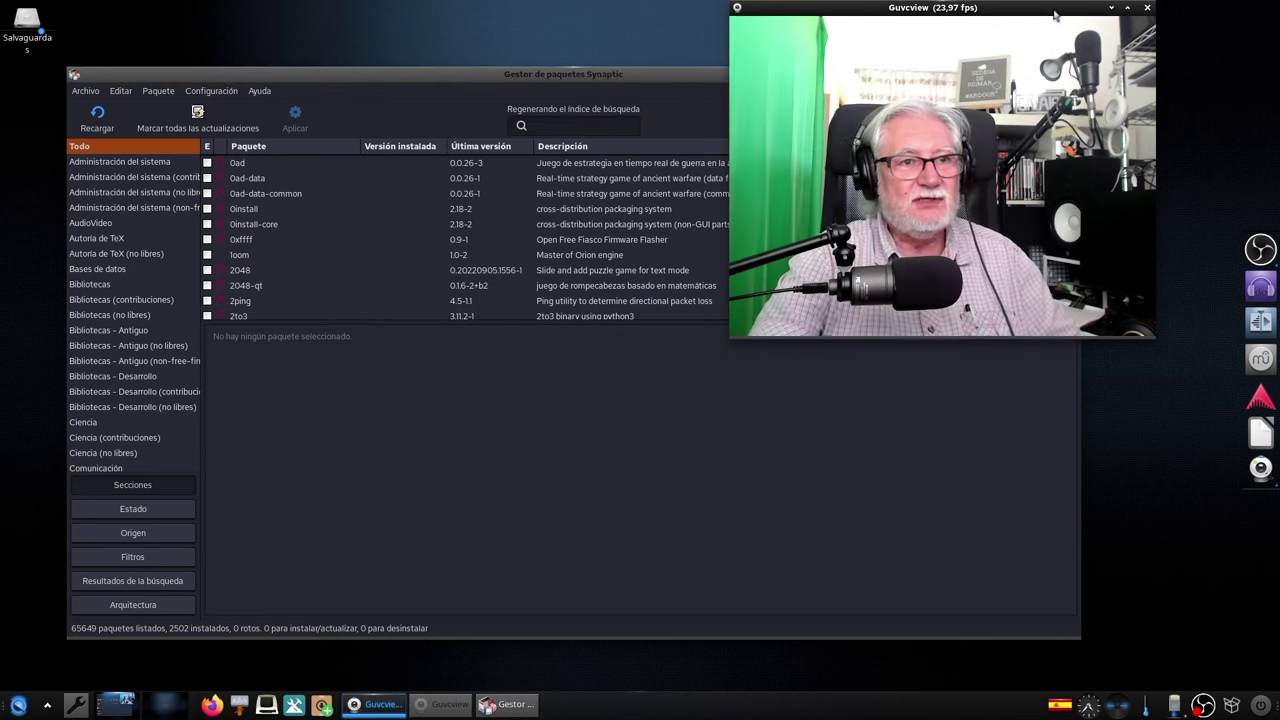
left_click(1147, 7)
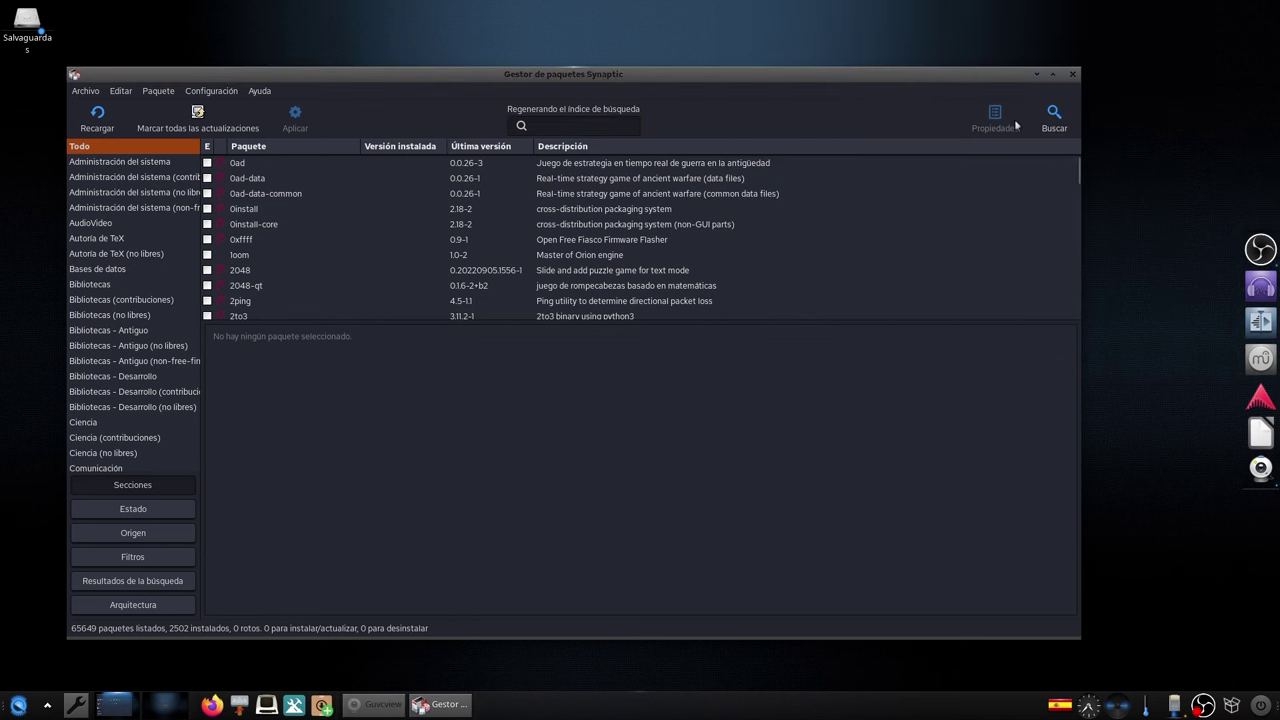
left_click(1053, 74)
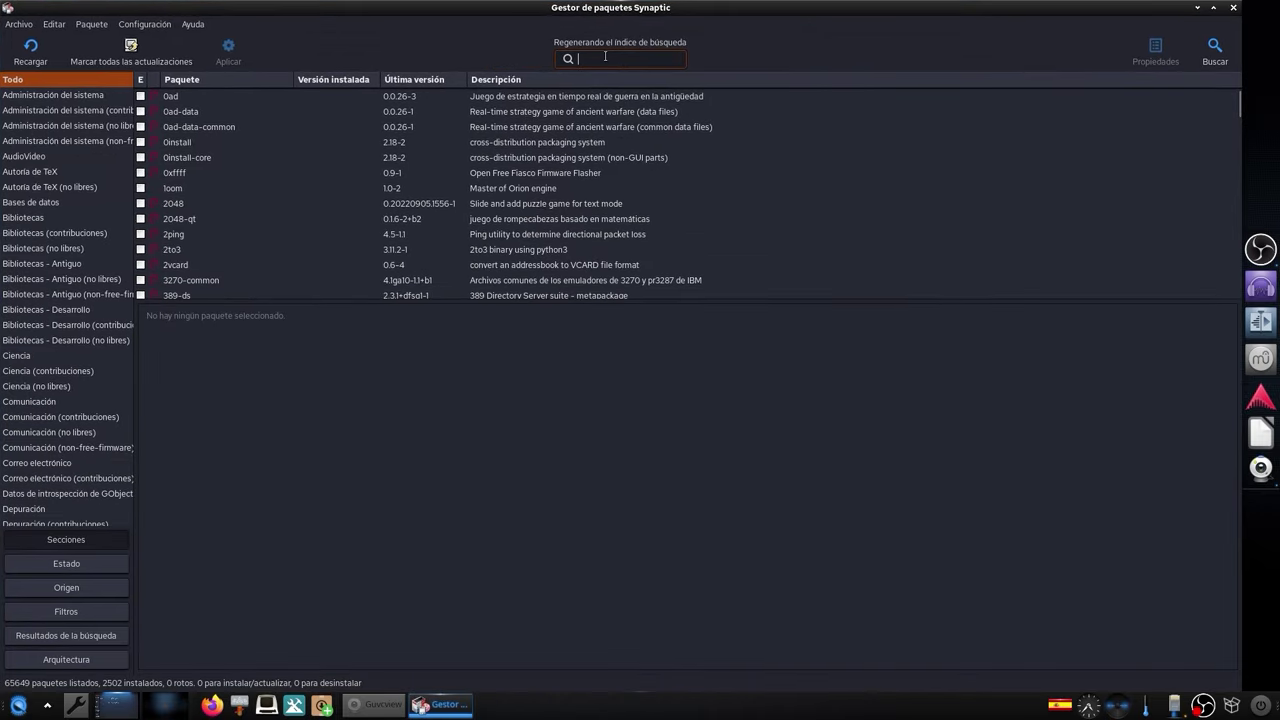
Filter the packages by "pipewire" and reload the package information from the repositories.
type("pipewire")
left_click(32, 50)
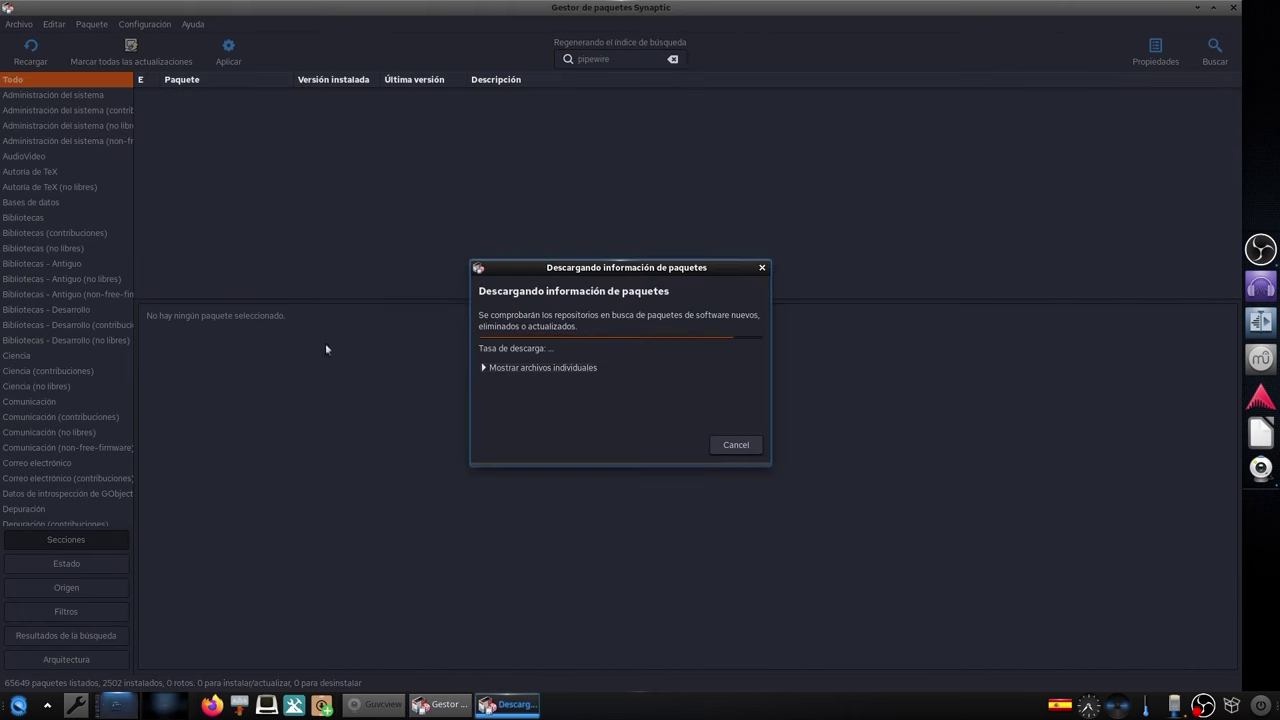
Organise the packages by status and enlarge the package list by shrinking the description area.
left_click(64, 565)
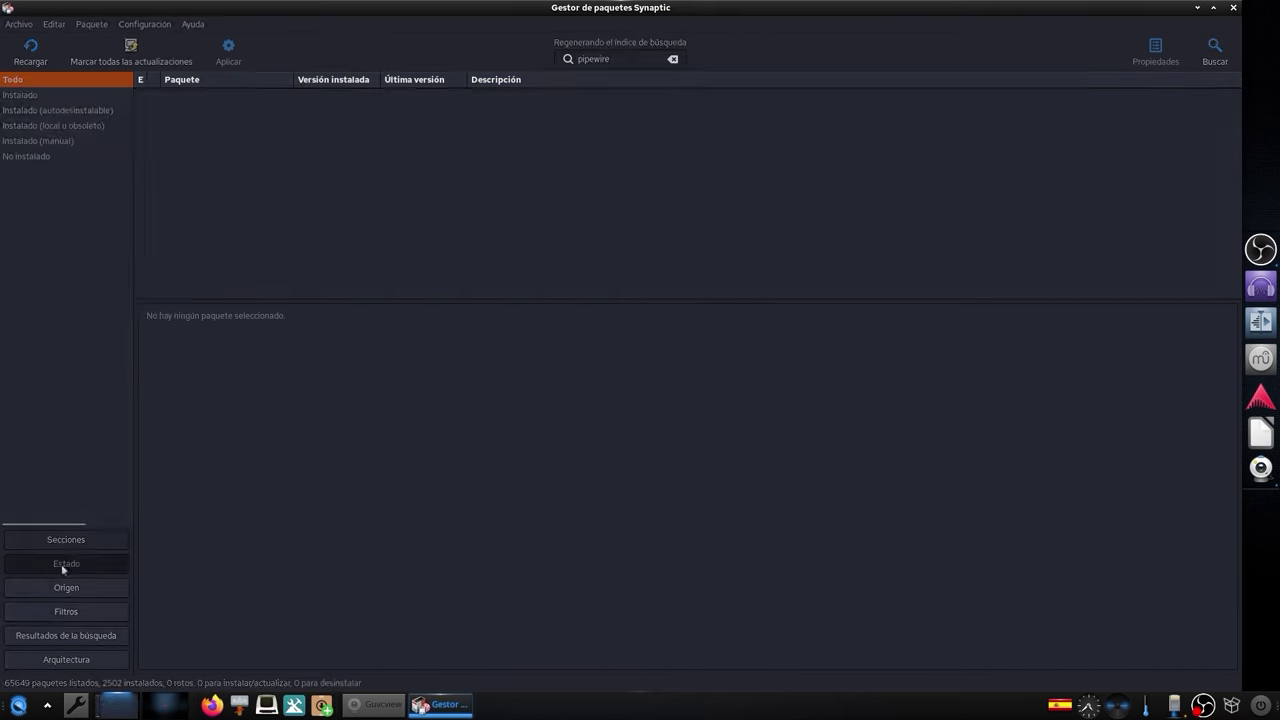
left_click_drag(325, 303, 308, 551)
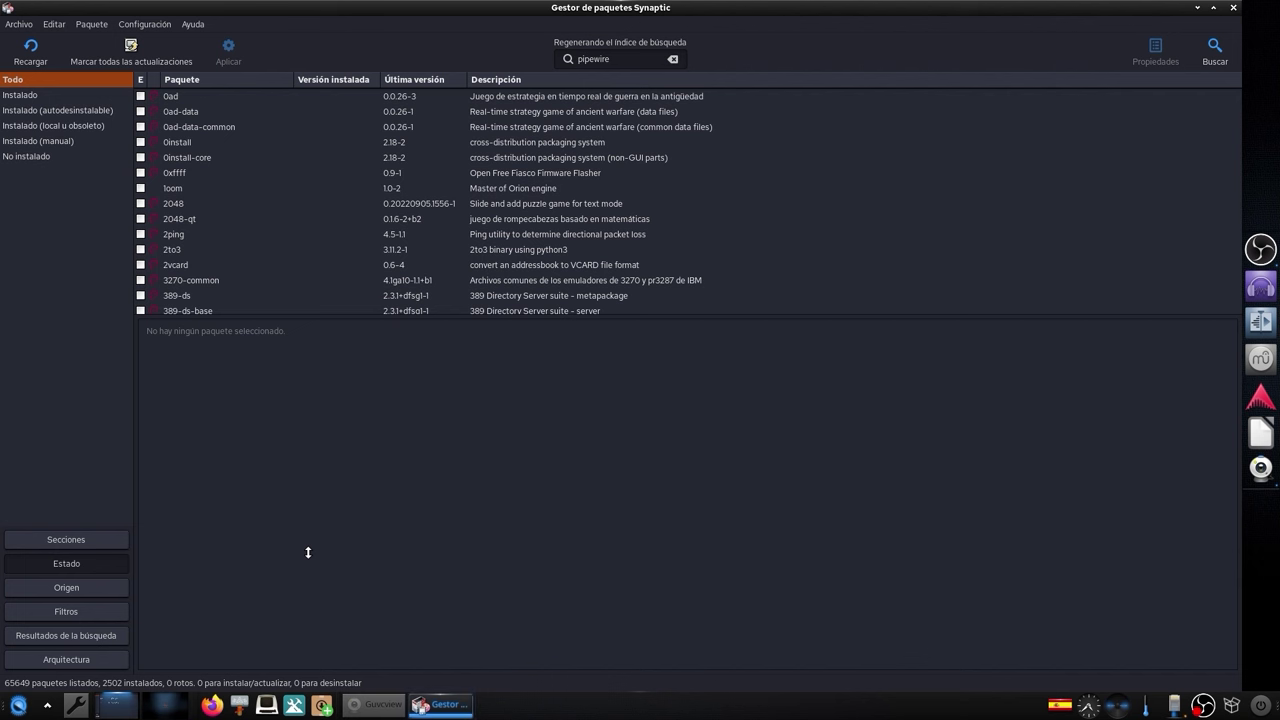
left_click_drag(338, 318, 317, 563)
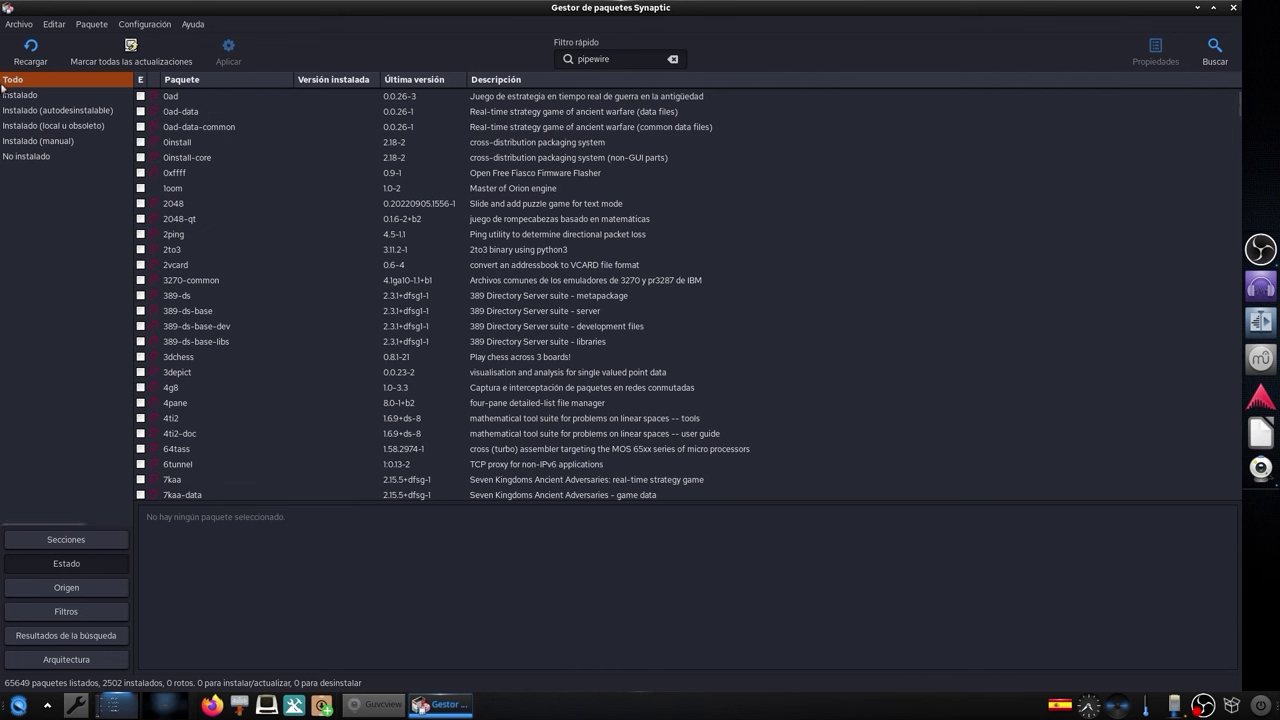
Review which pipewire packages are not installed and which are installed.
left_click(22, 157)
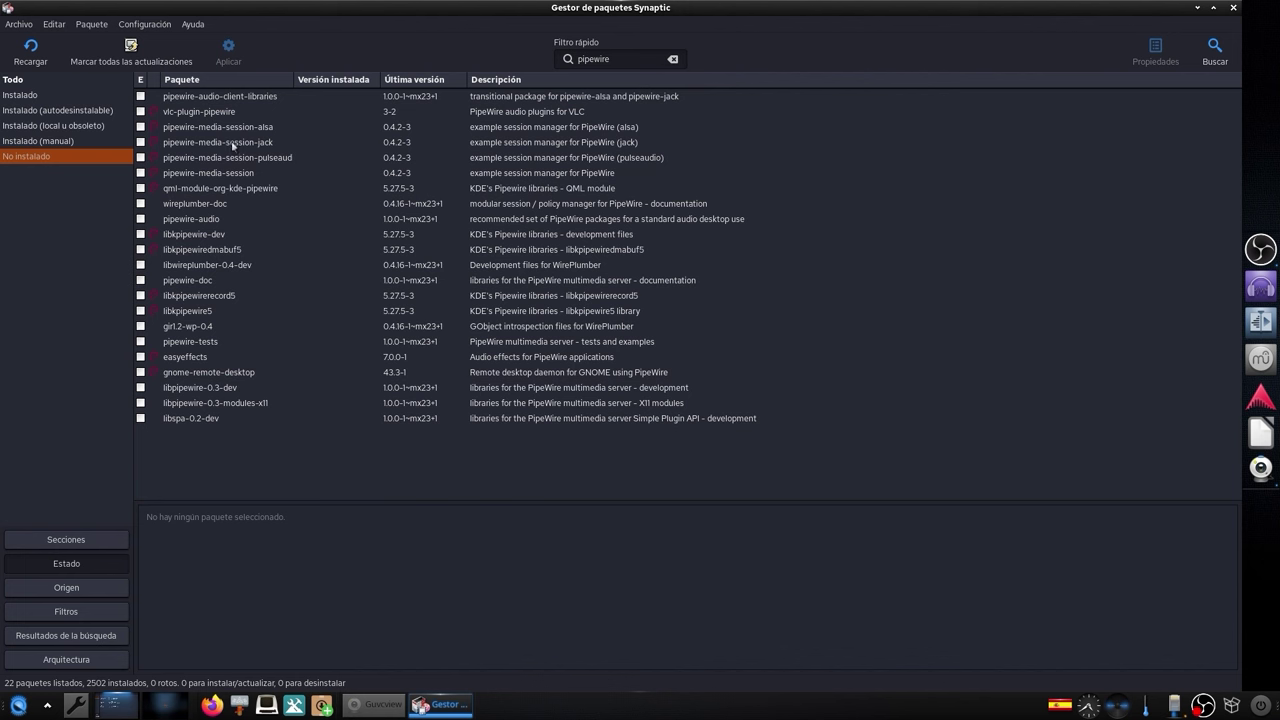
left_click(24, 96)
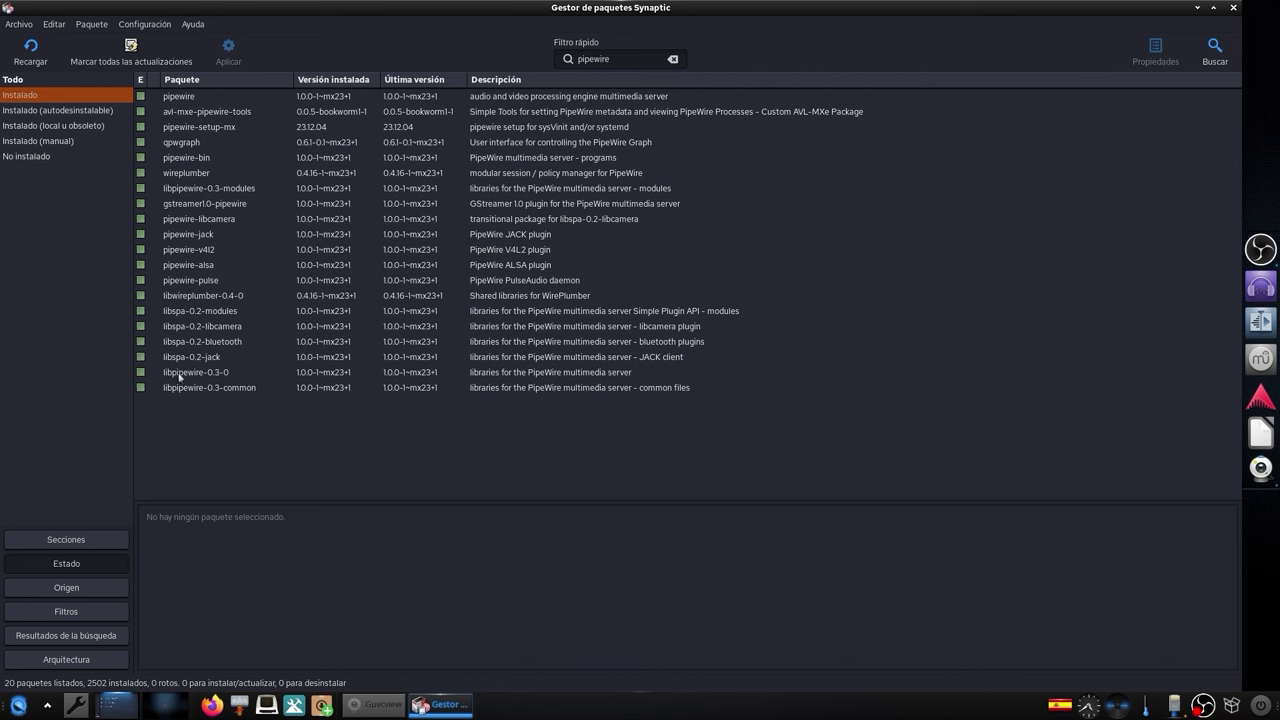
List the pipewire packages of every status and extend the package list over the whole description area.
left_click(28, 82)
scroll(271, 357, "down", 1)
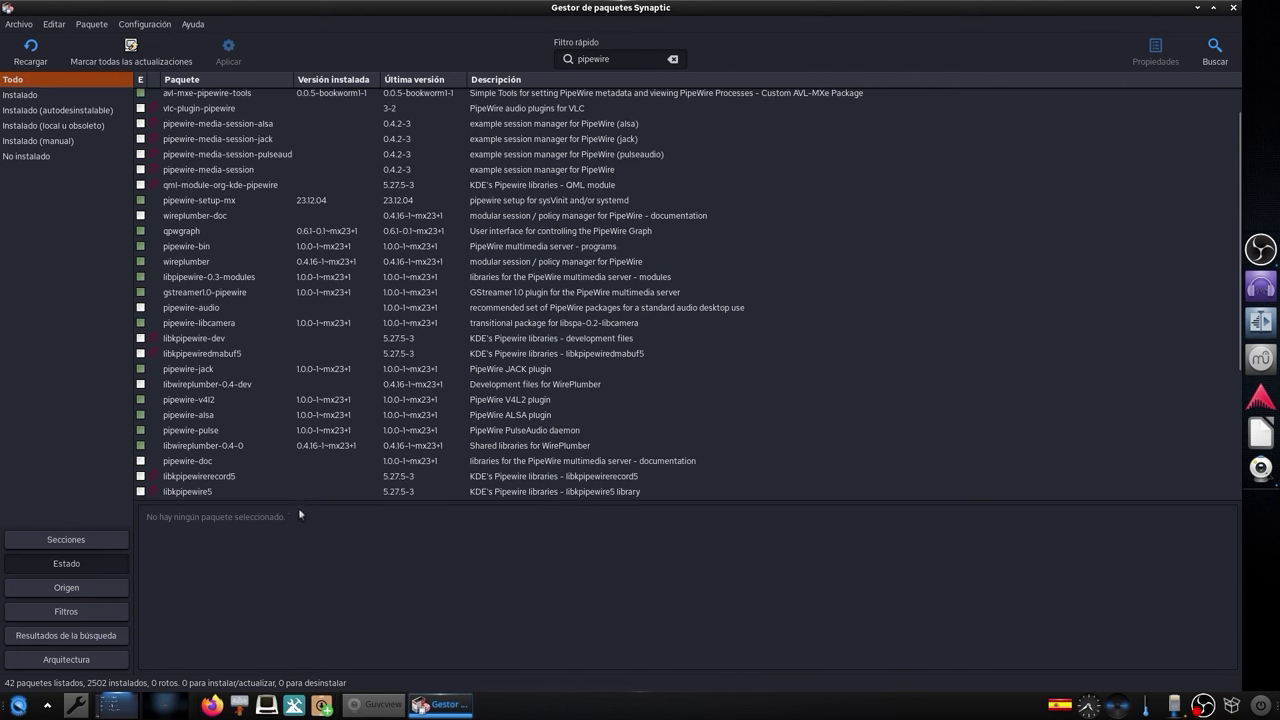
left_click_drag(300, 503, 296, 672)
scroll(272, 489, "up", 2)
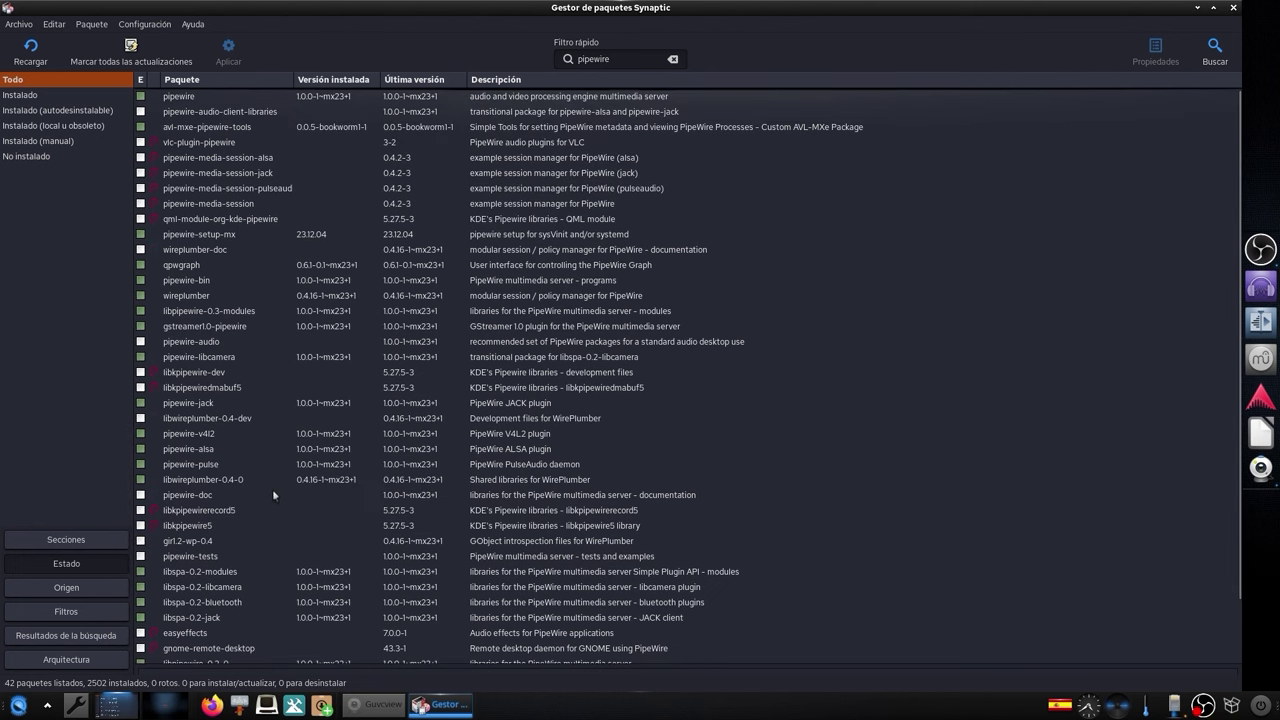
Mark pipewire-audio-client-libraries and vlc-plugin-pipewire for installation.
left_click(141, 111)
left_click(200, 135)
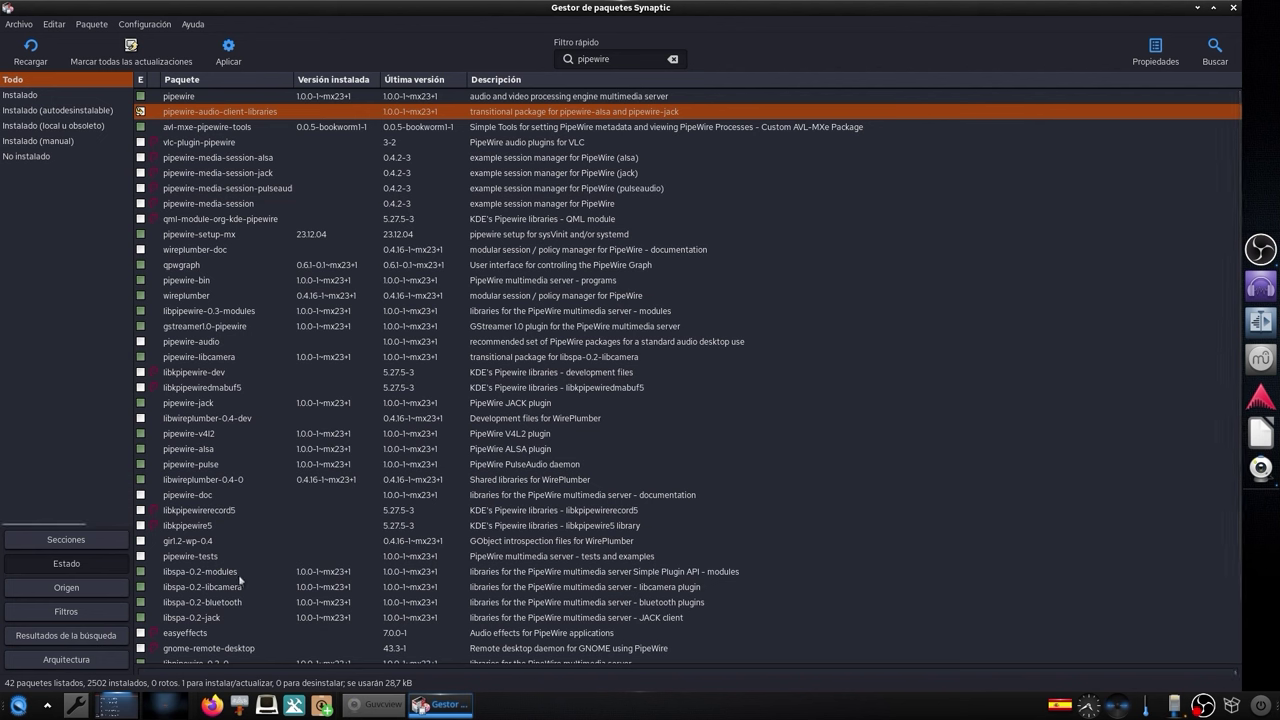
left_click(143, 145)
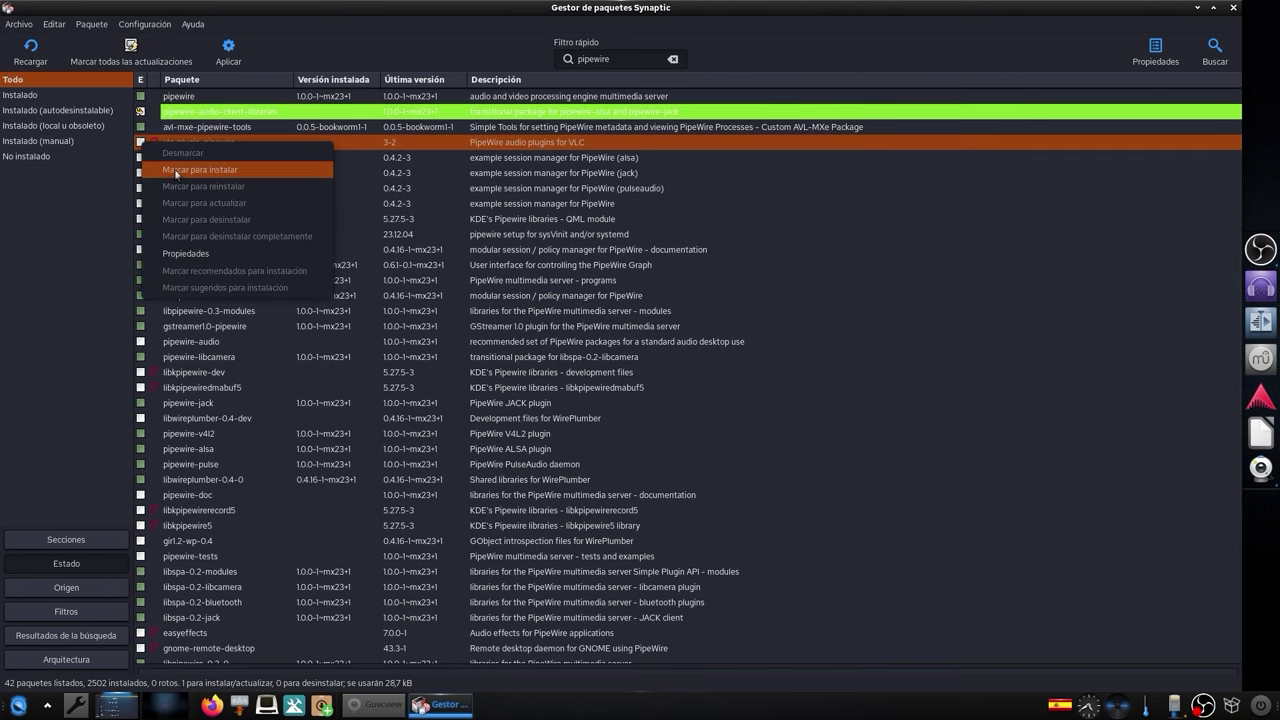
left_click(180, 169)
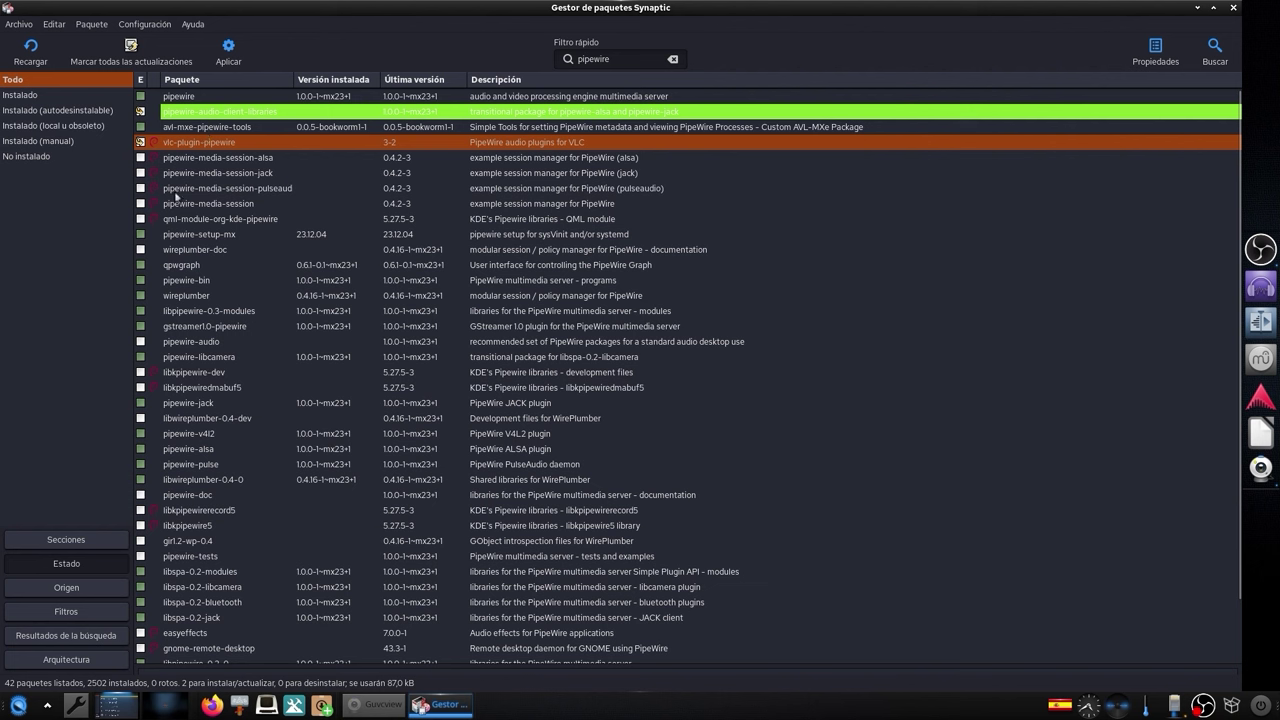
Mark wireplumber-doc, pipewire-doc and libpipewire-0.3-modules-x11 for installation.
left_click(141, 249)
left_click(186, 274)
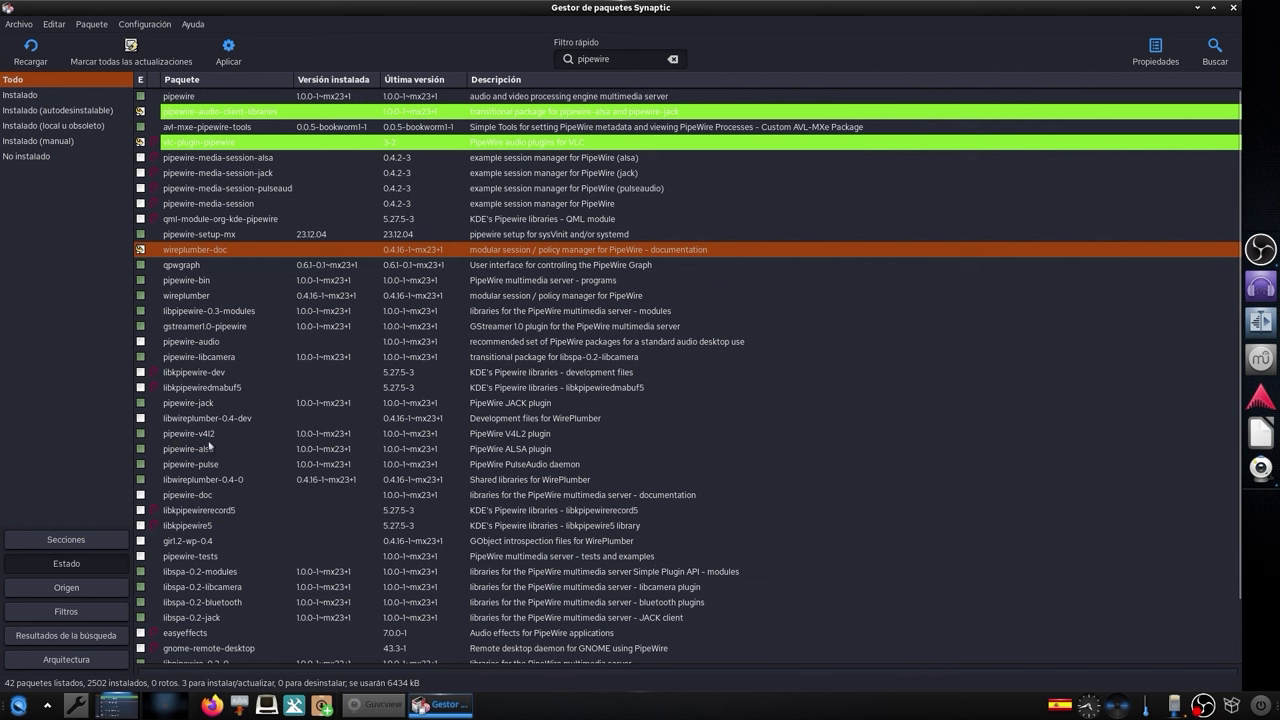
left_click(141, 500)
left_click(211, 526)
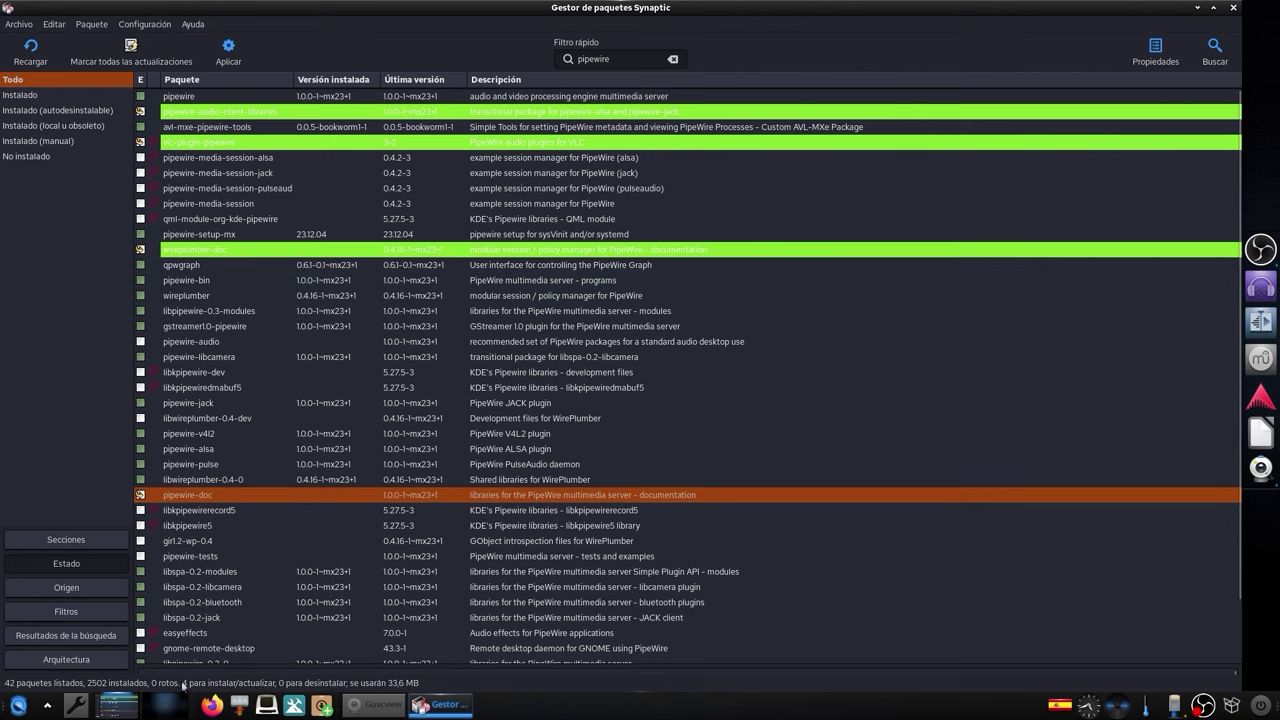
scroll(224, 482, "down", 2)
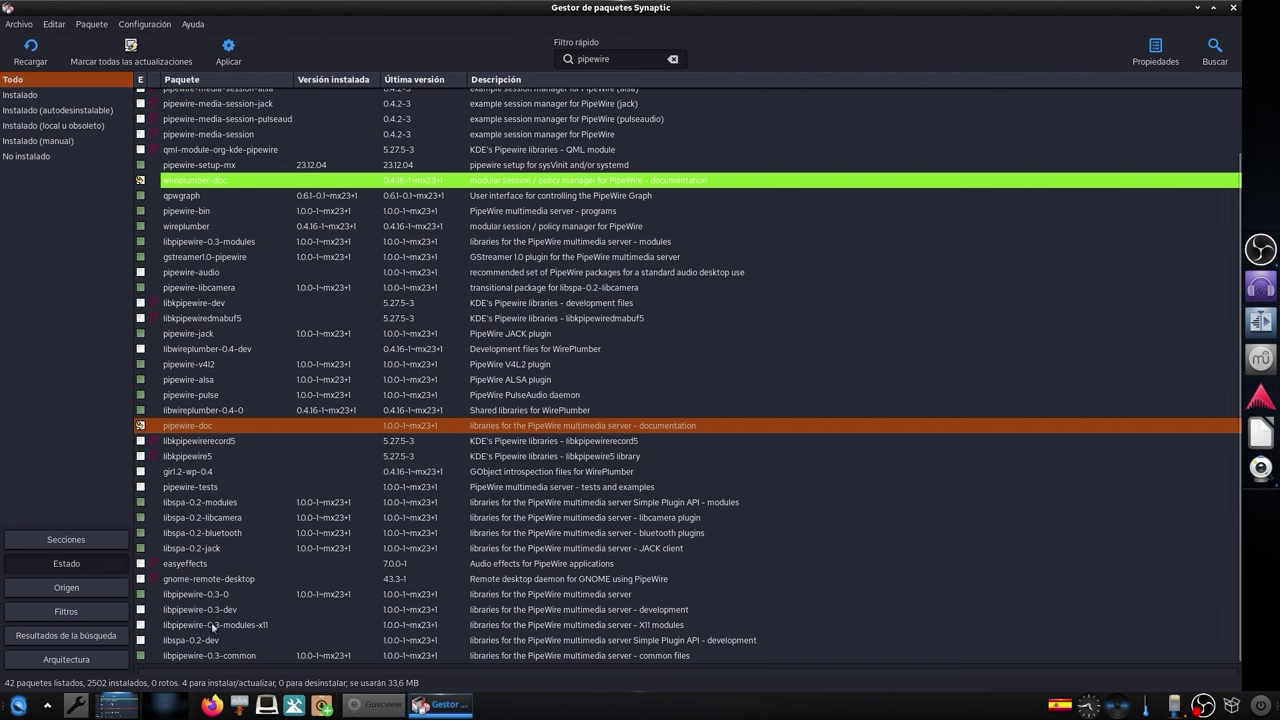
left_click(141, 627)
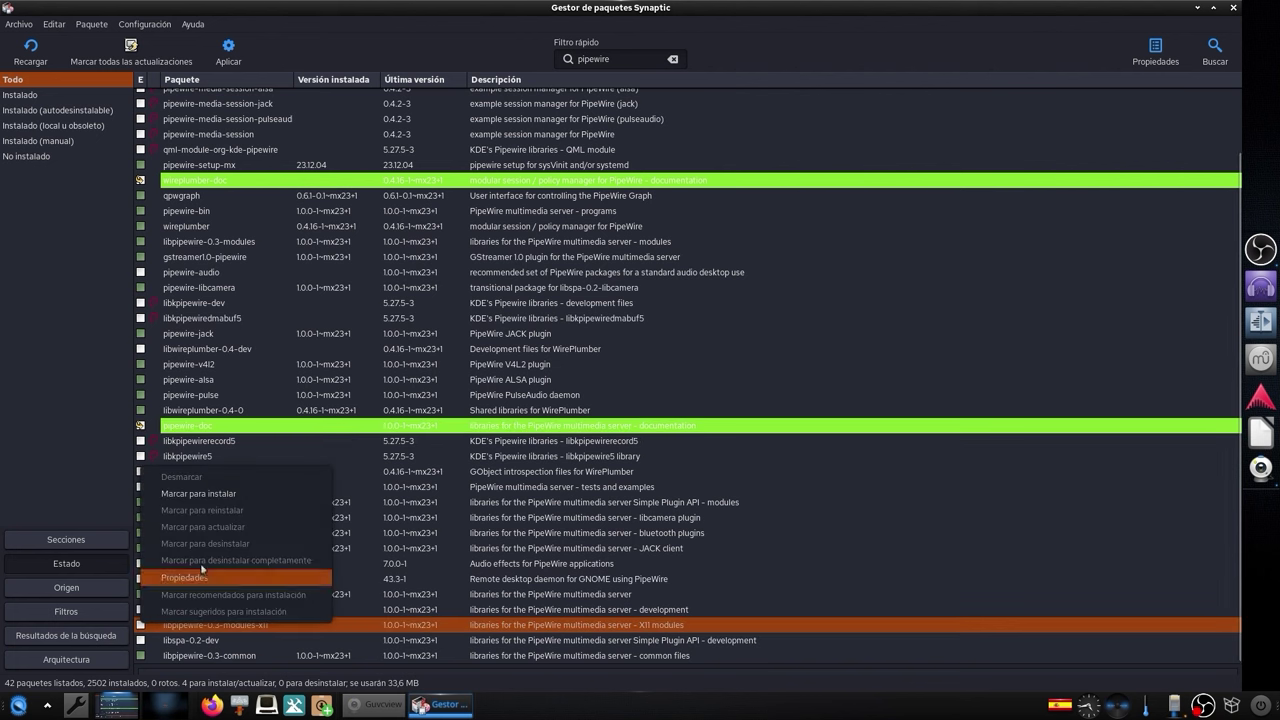
left_click(225, 493)
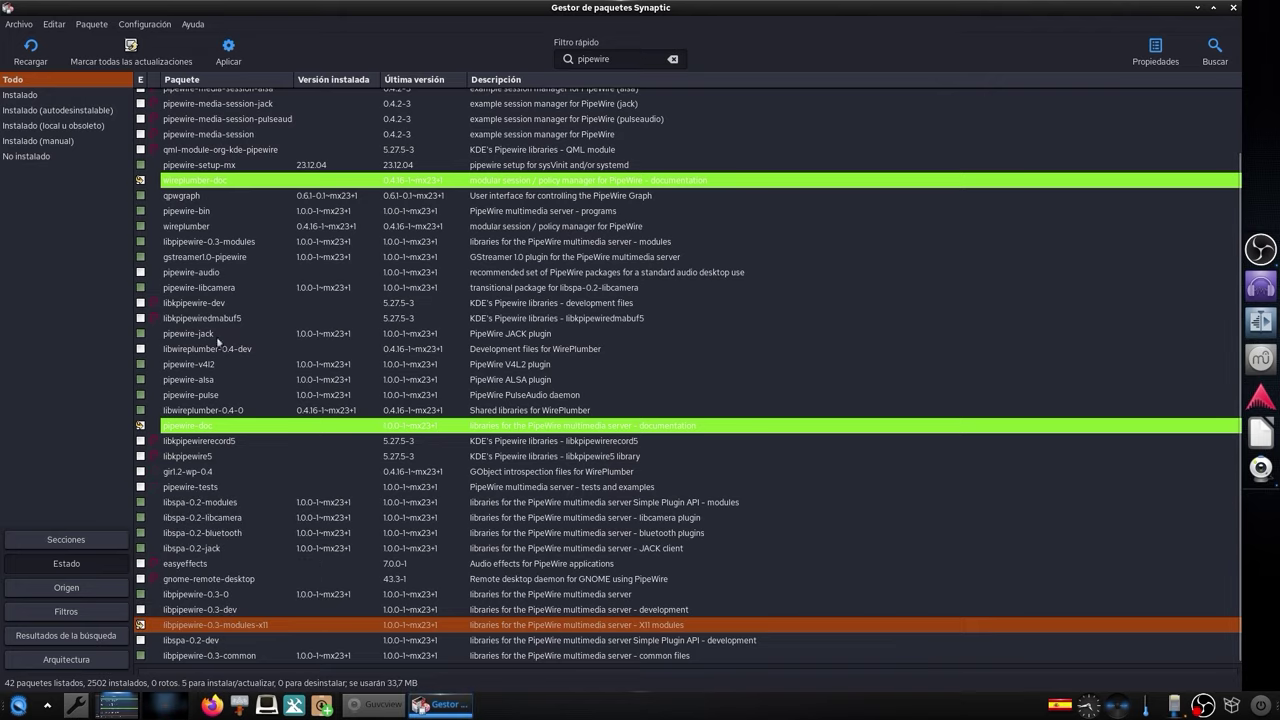
Check the marked packages among those not installed, then review the list of changes and install them.
left_click(15, 156)
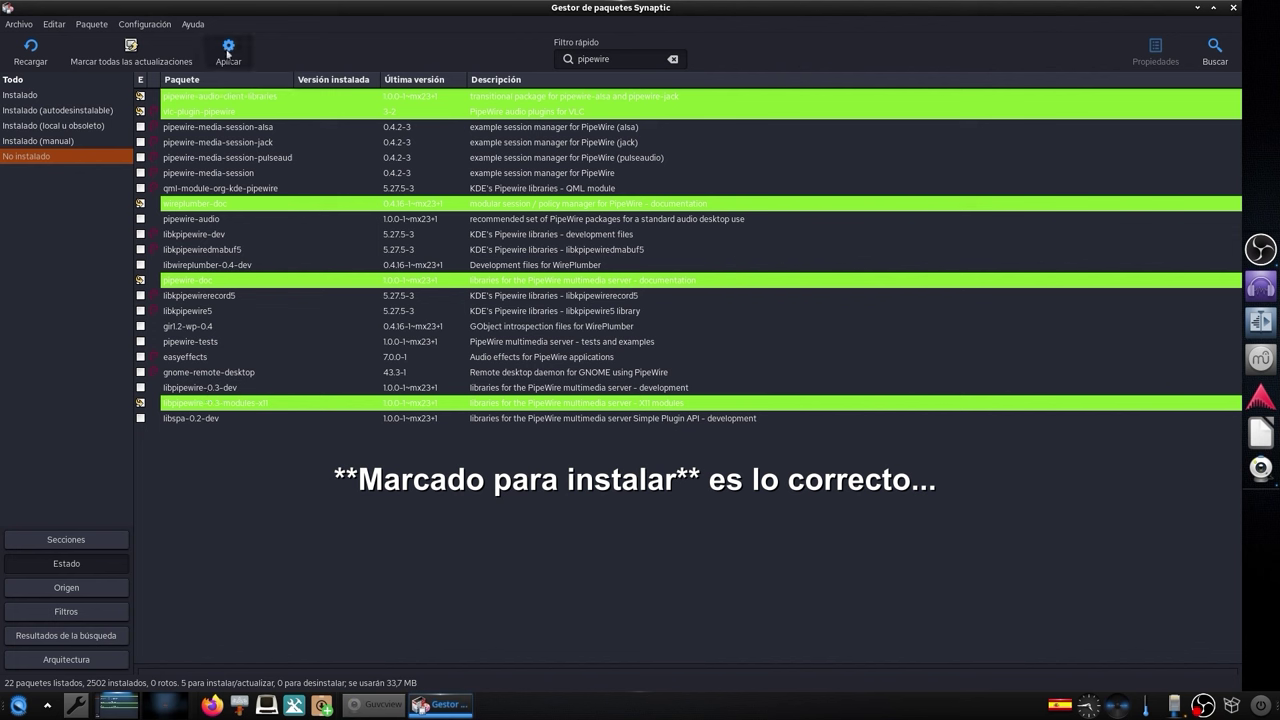
left_click(228, 52)
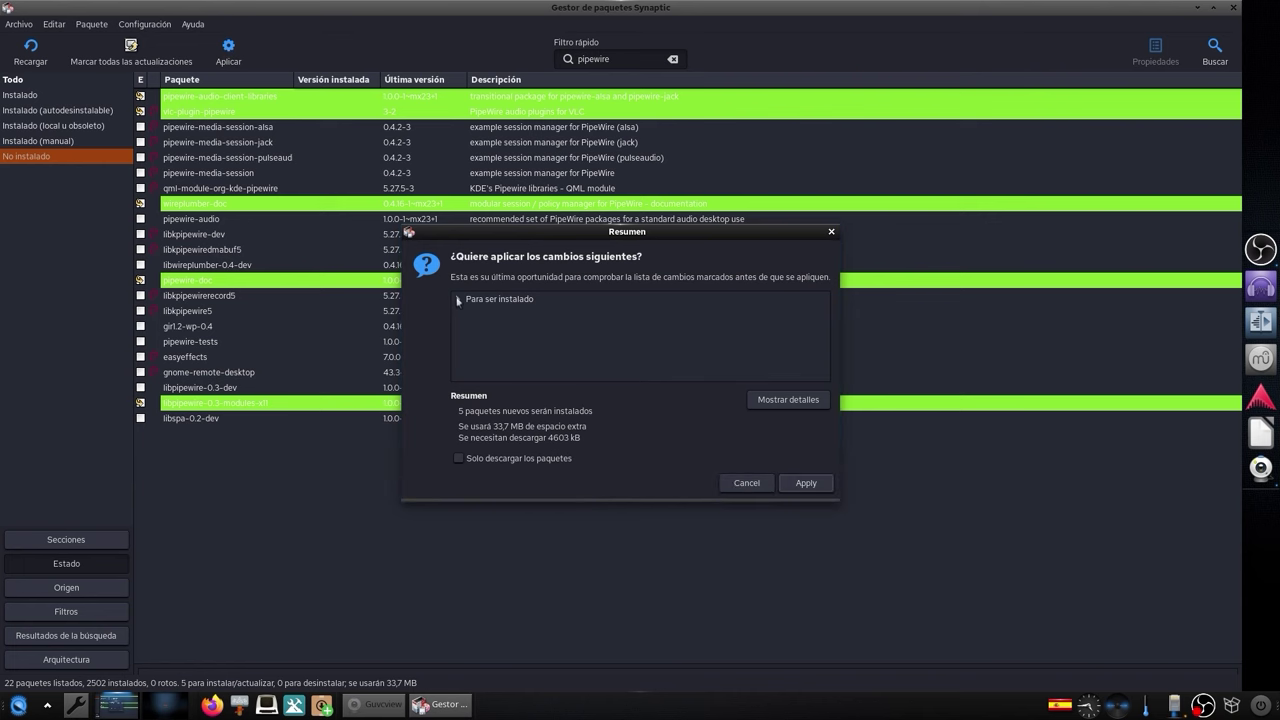
left_click(458, 300)
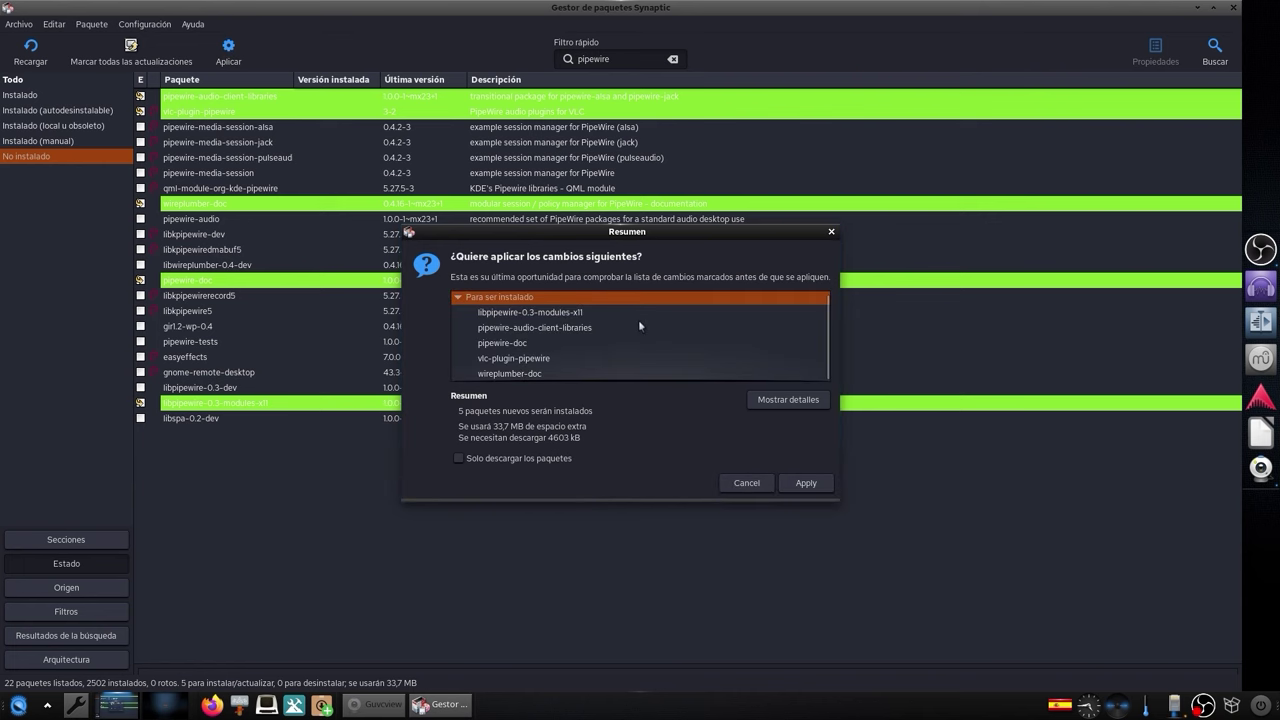
left_click(798, 486)
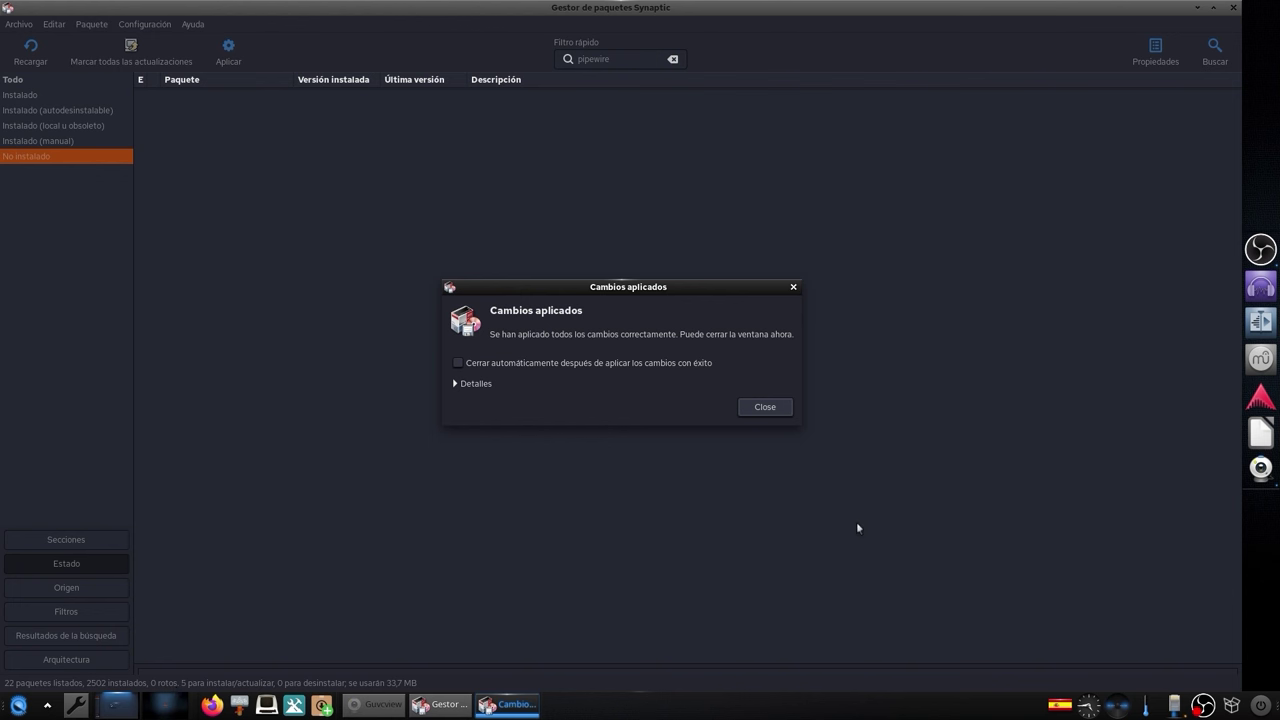
left_click(765, 407)
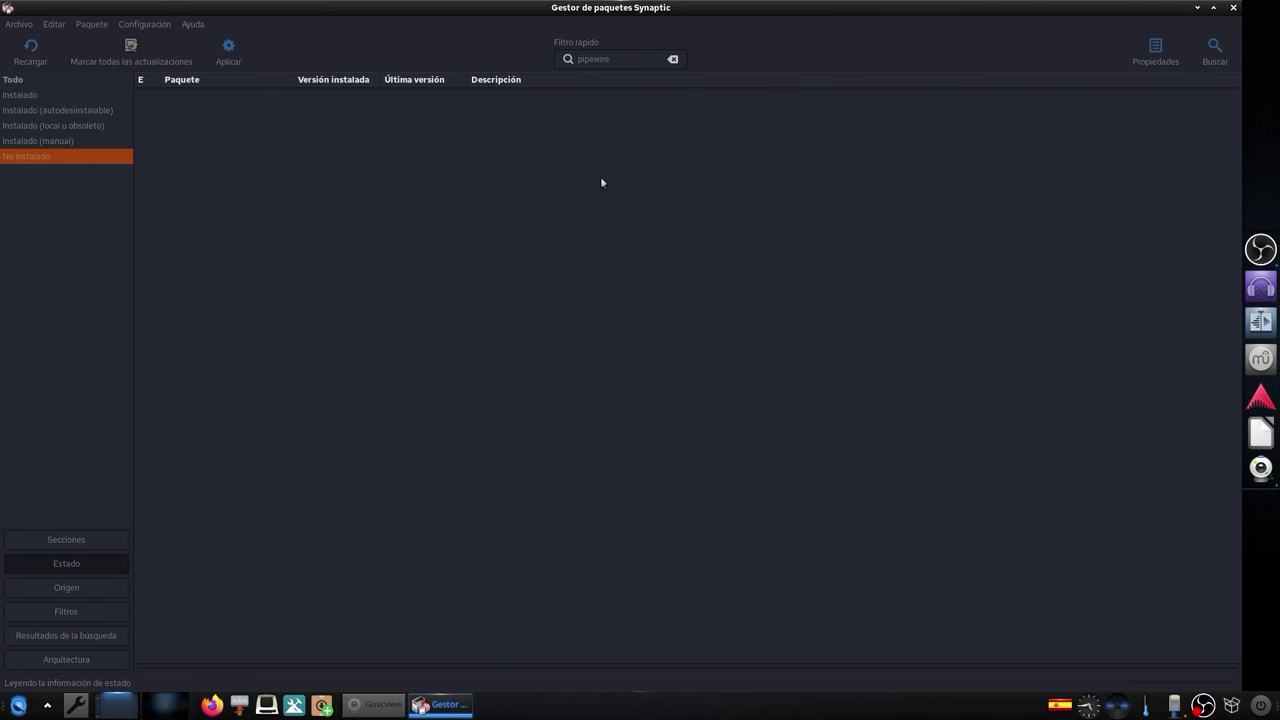
Filter the packages by pulseaudio and review which ones are installed.
double_click(600, 59)
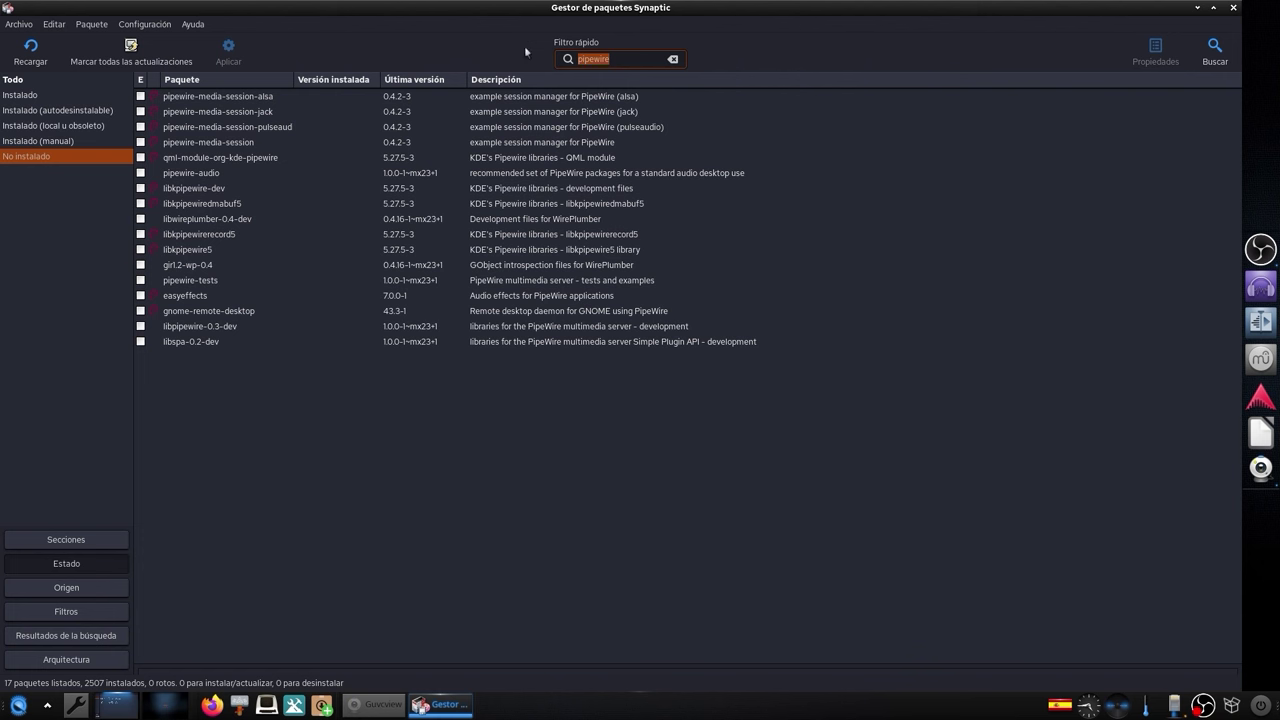
type("pulseaudio")
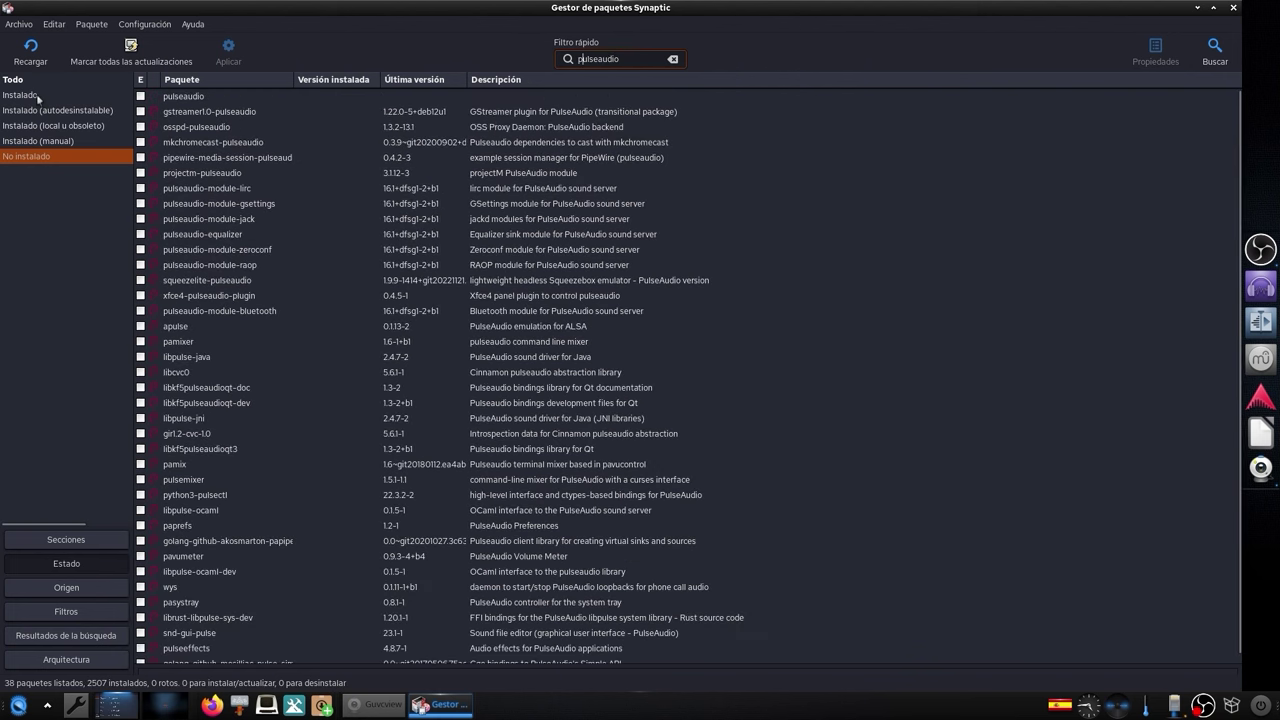
left_click(37, 95)
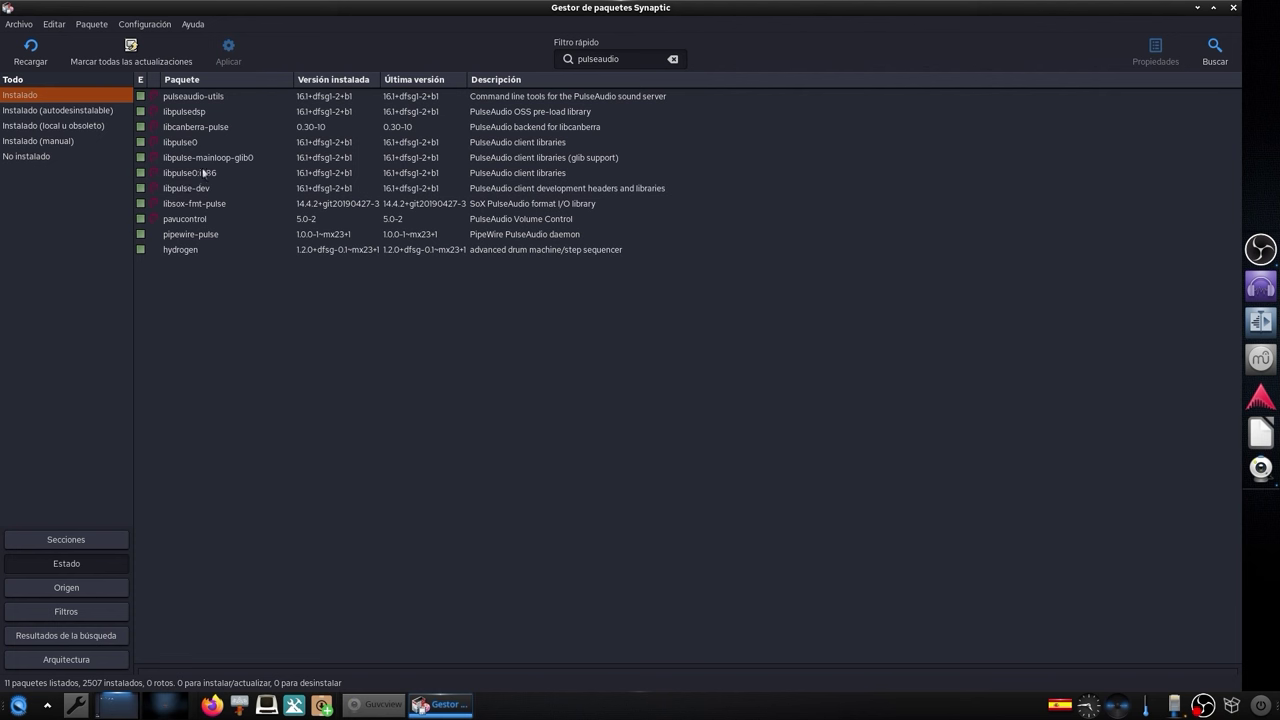
Bring up the Guvcview webcam window over the package list and reposition it.
left_click(1260, 287)
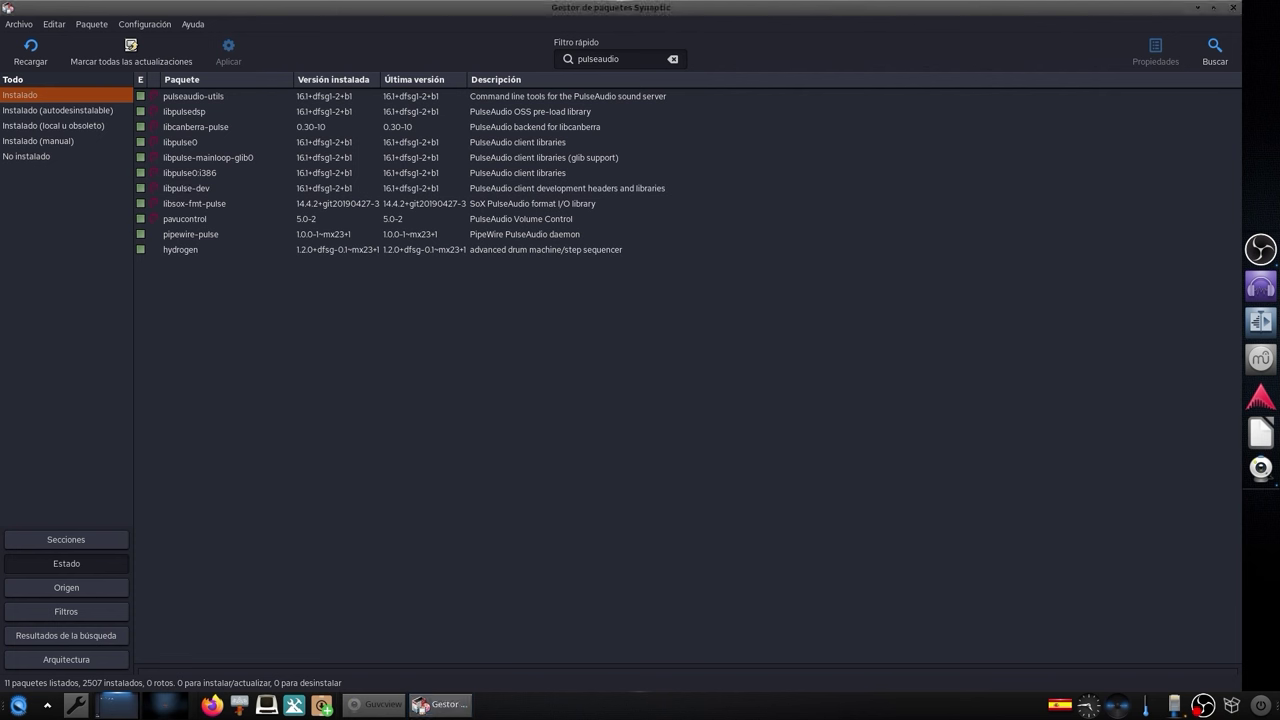
left_click_drag(979, 168, 875, 192)
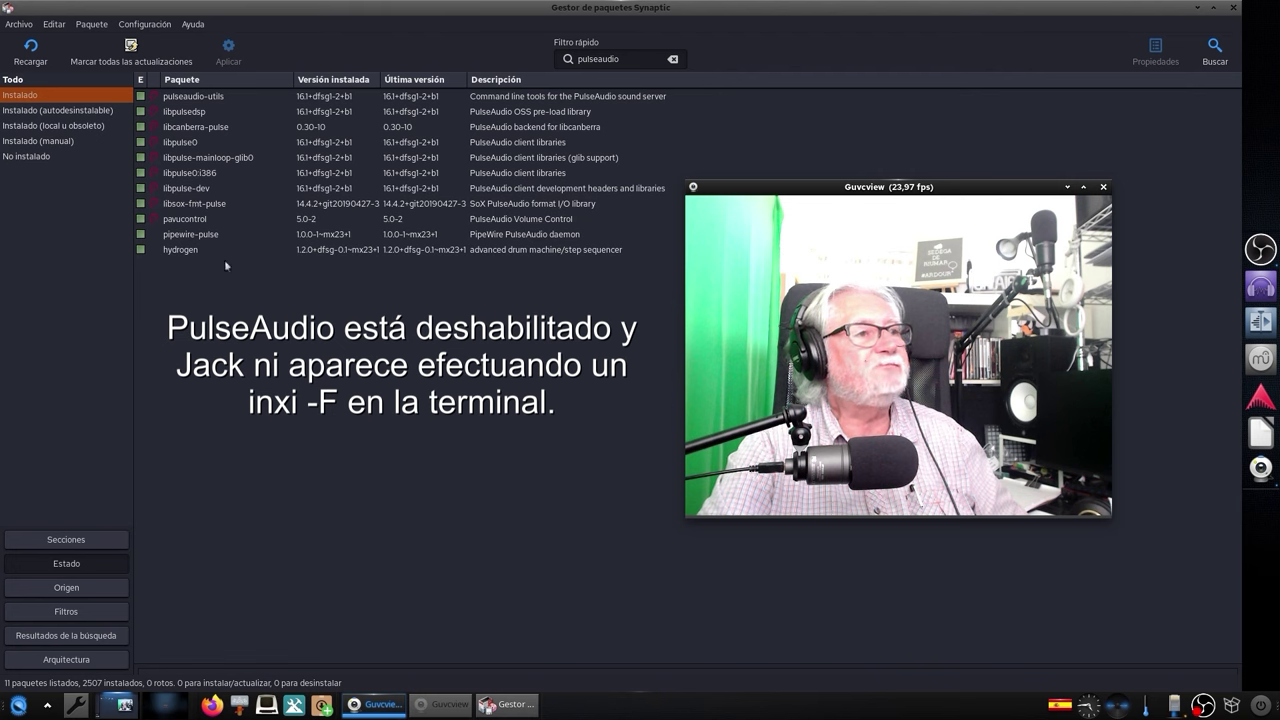
left_click_drag(890, 187, 1013, 209)
Filter the packages by jack and review the manually installed, not installed and installed ones.
left_click_drag(619, 59, 534, 60)
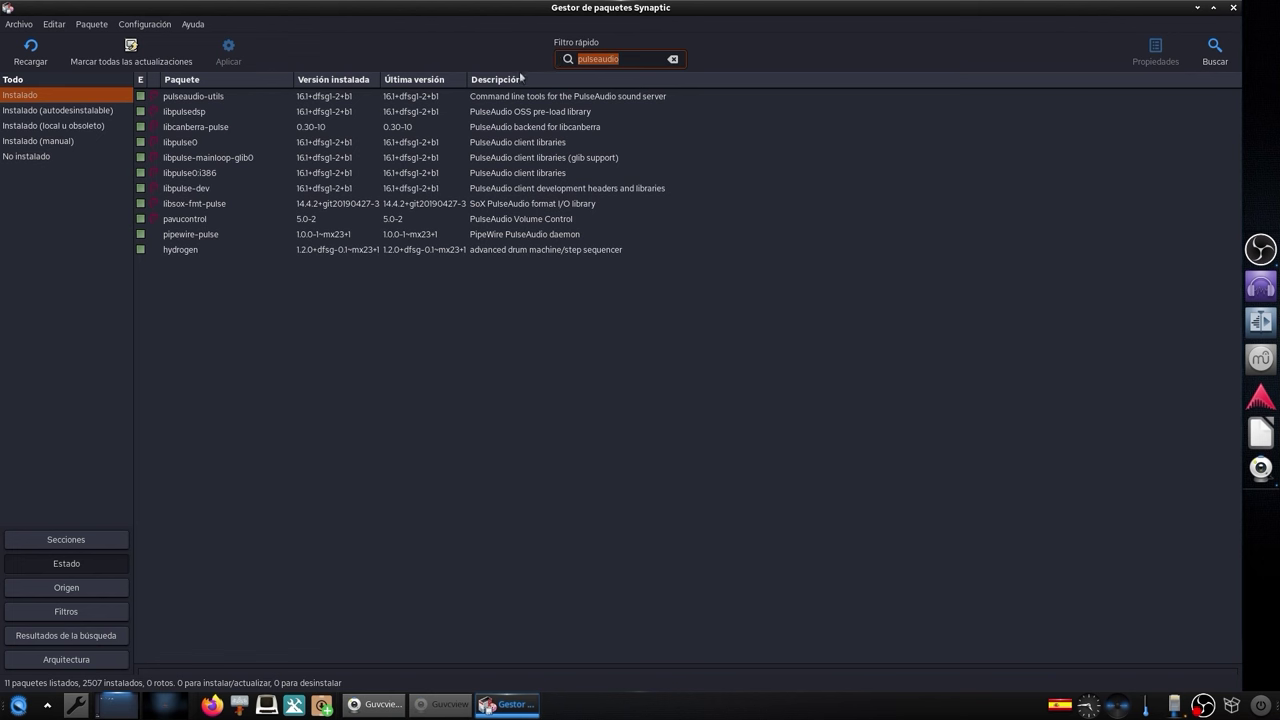
type("jack")
left_click(45, 141)
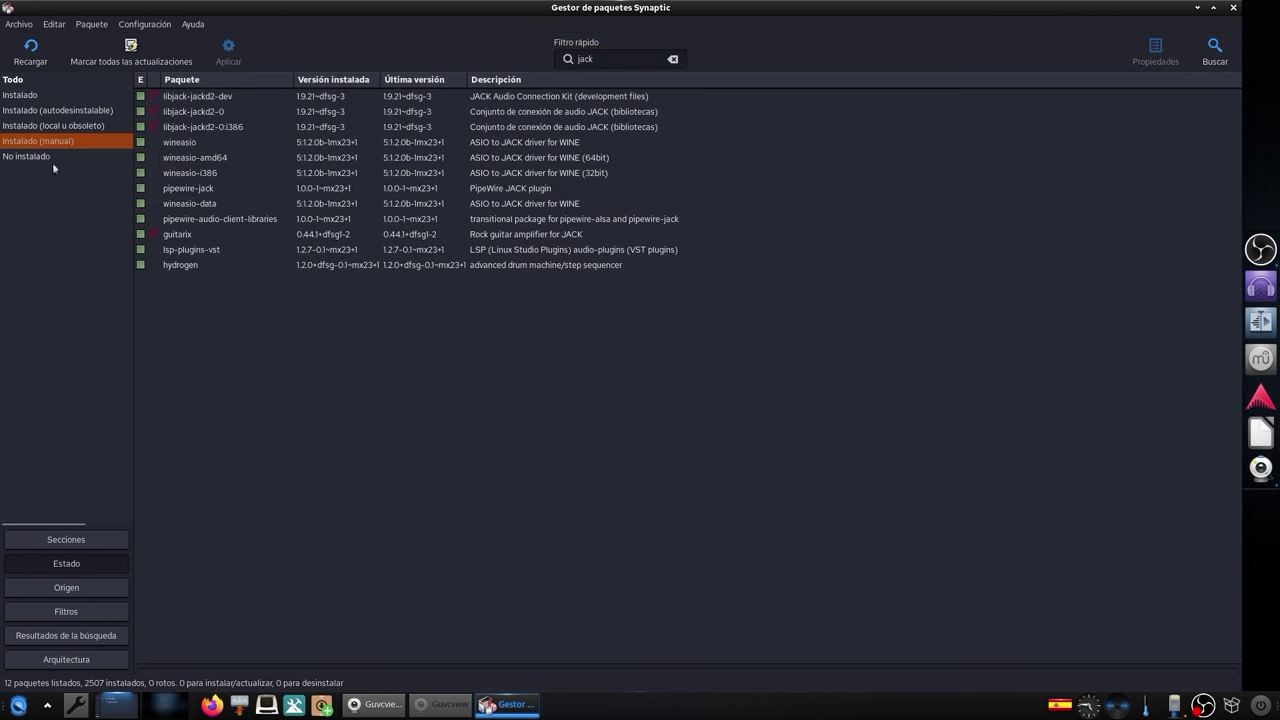
left_click(50, 158)
left_click(22, 96)
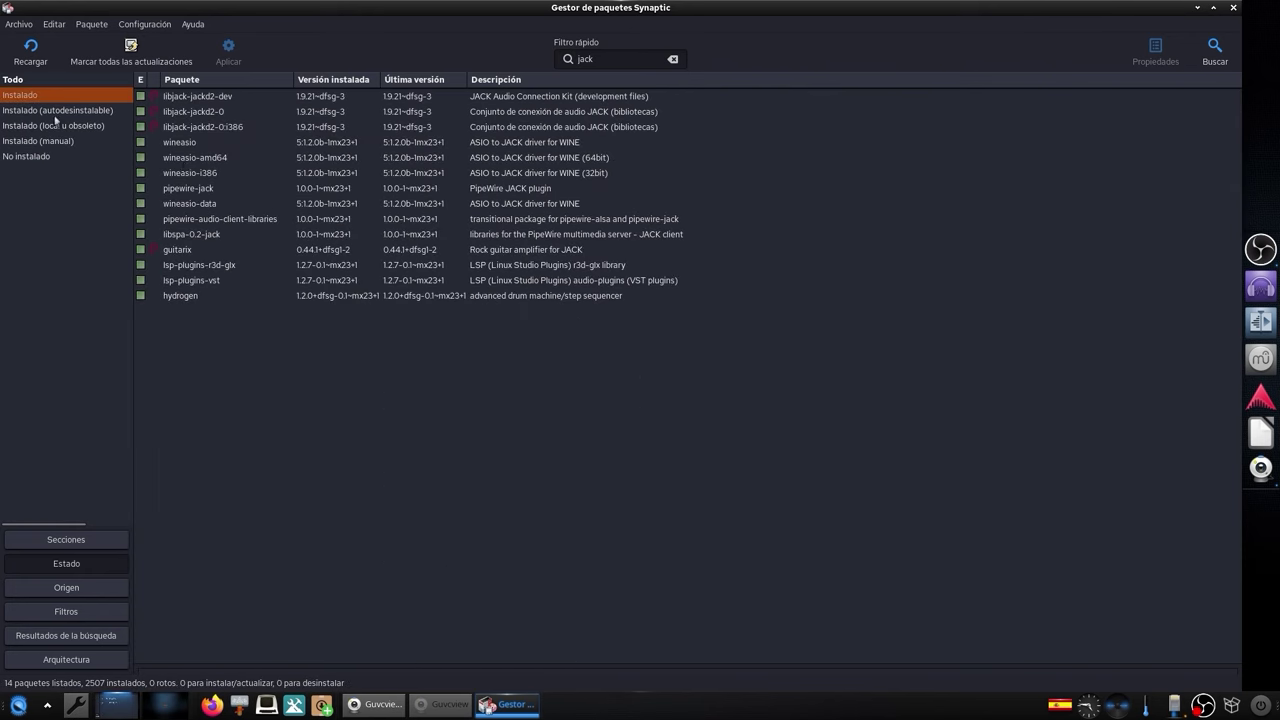
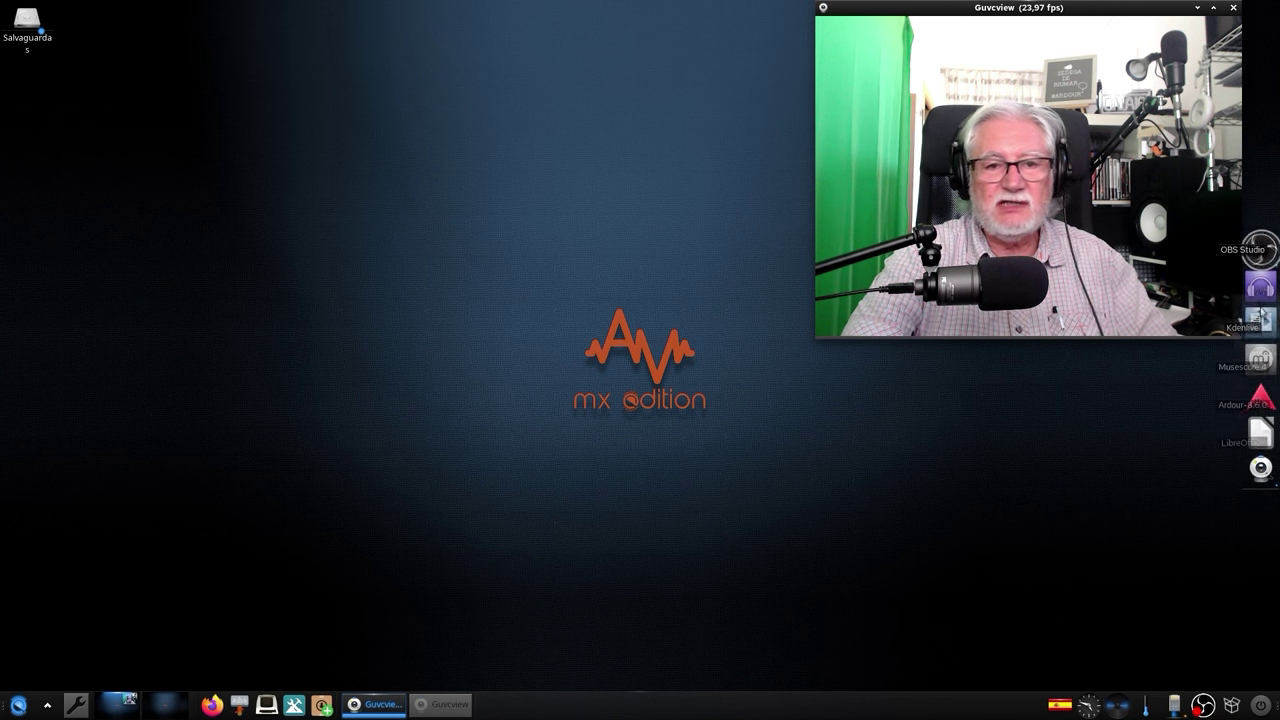
Open the application contents settings of the IBar launcher that holds the Musescore 4 icon.
left_click(1261, 360)
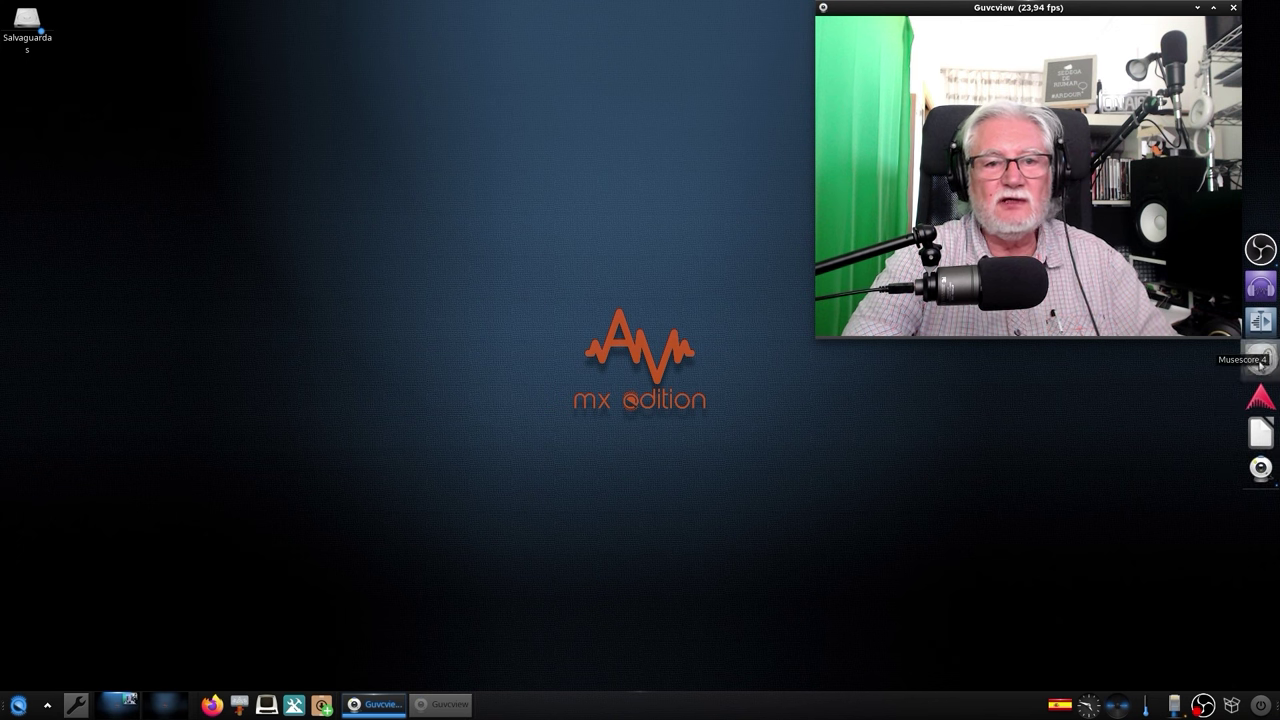
right_click(1261, 362)
mouse_move(1100, 392)
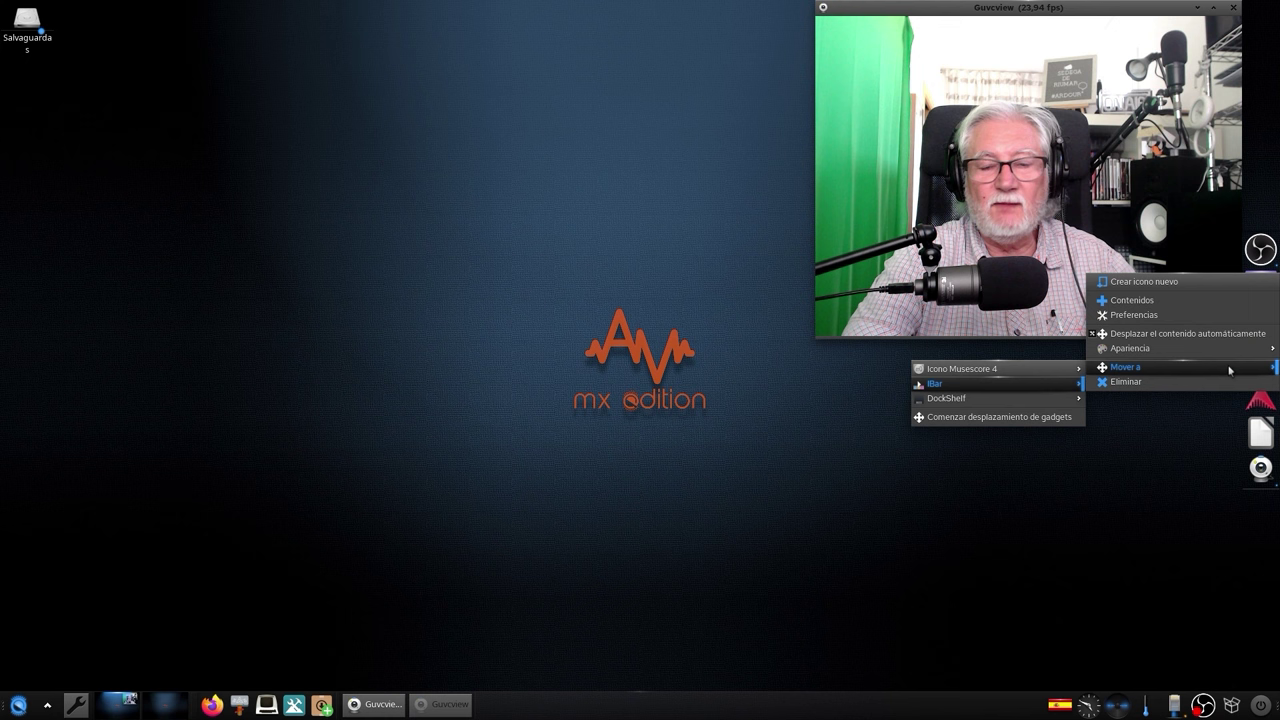
mouse_move(1180, 367)
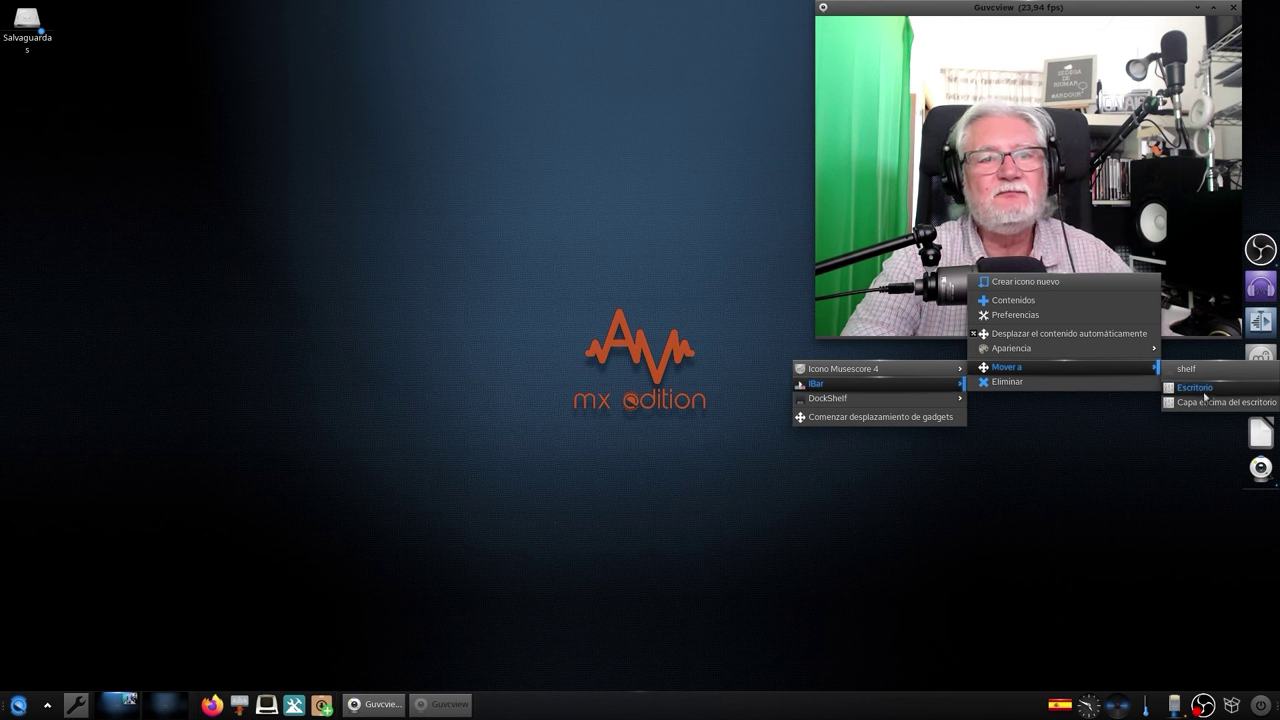
left_click(1036, 314)
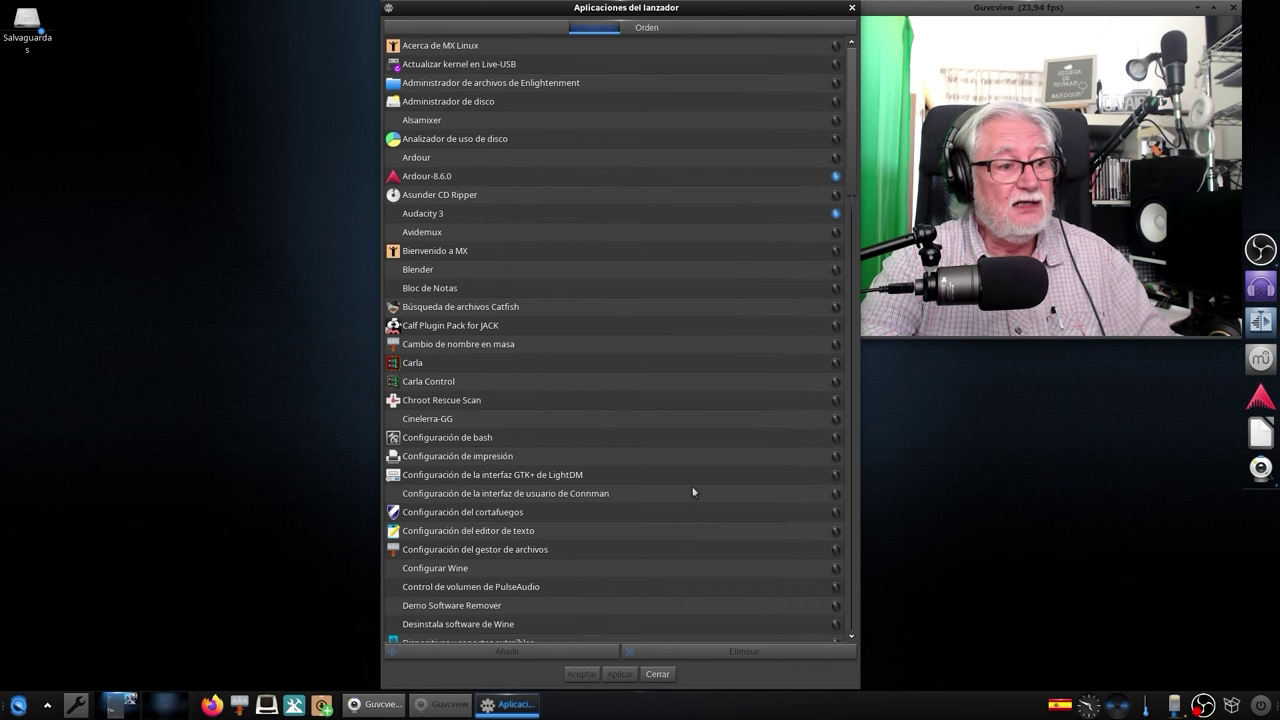
Add Reproductor multimedia VLC to the launcher's applications and apply the change.
scroll(693, 491, "down", 3)
scroll(693, 491, "down", 20)
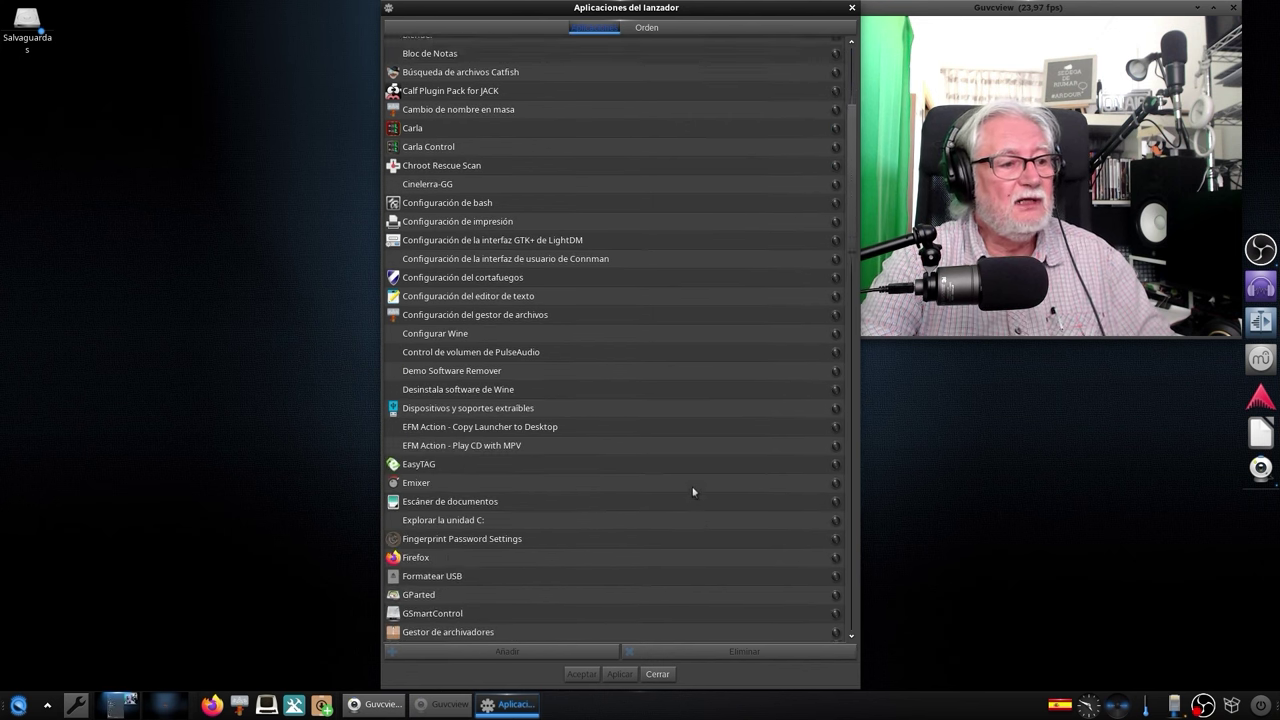
scroll(691, 486, "down", 8)
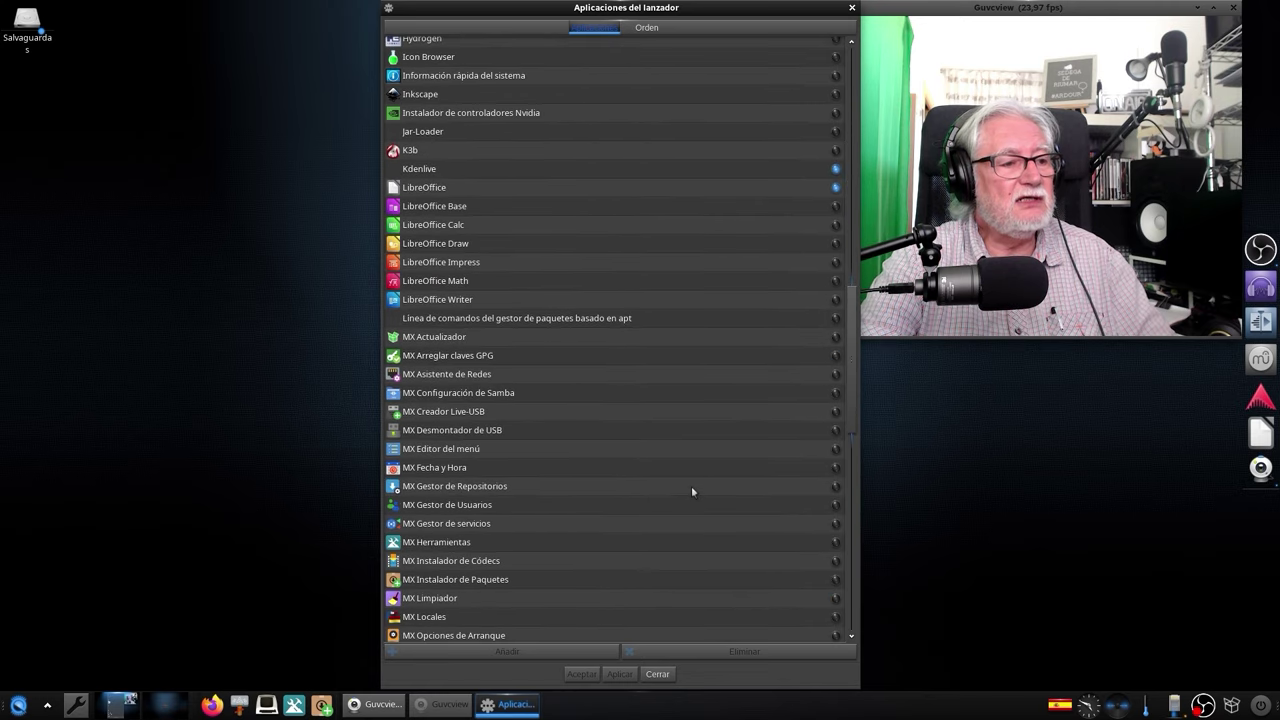
scroll(691, 486, "down", 11)
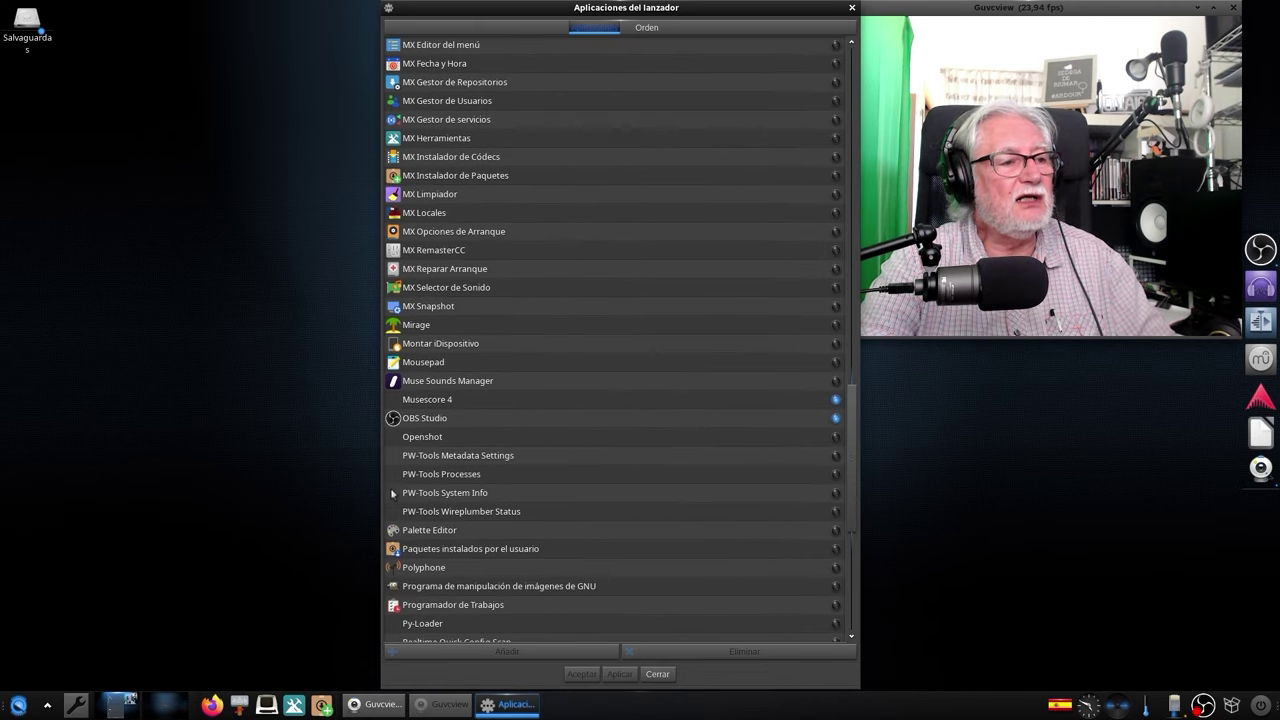
scroll(481, 520, "down", 5)
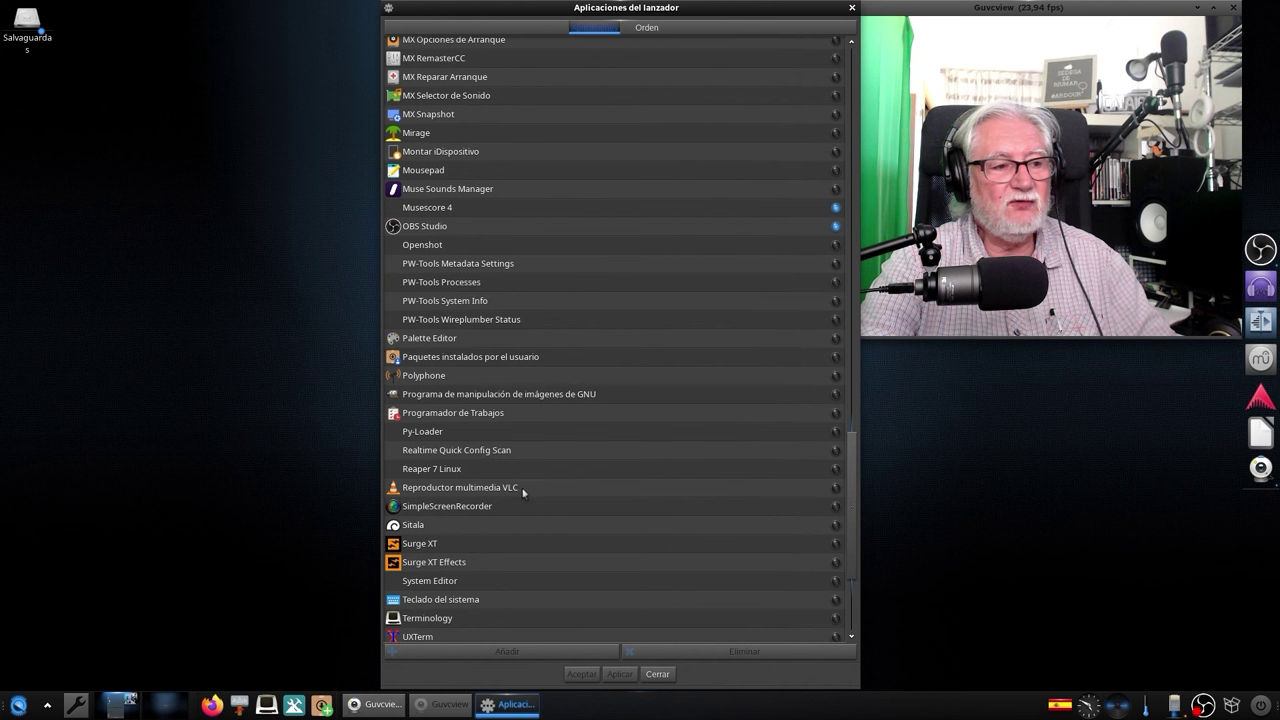
left_click(836, 488)
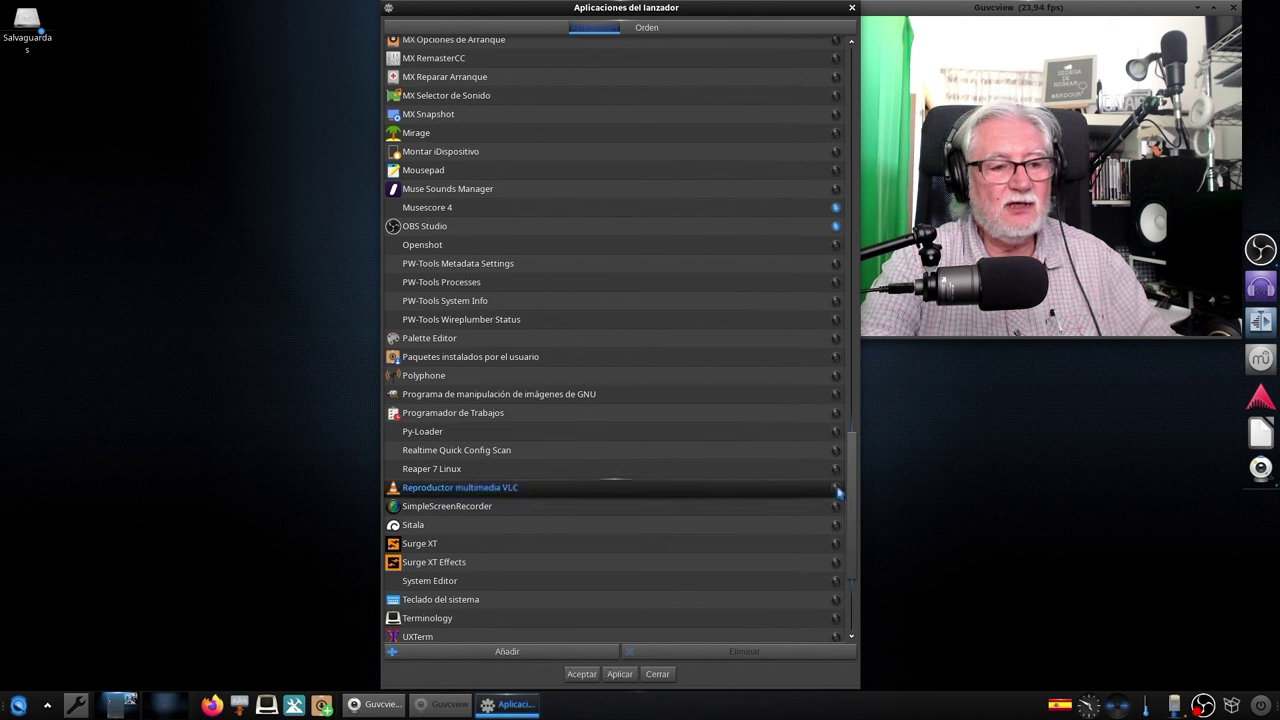
left_click(490, 655)
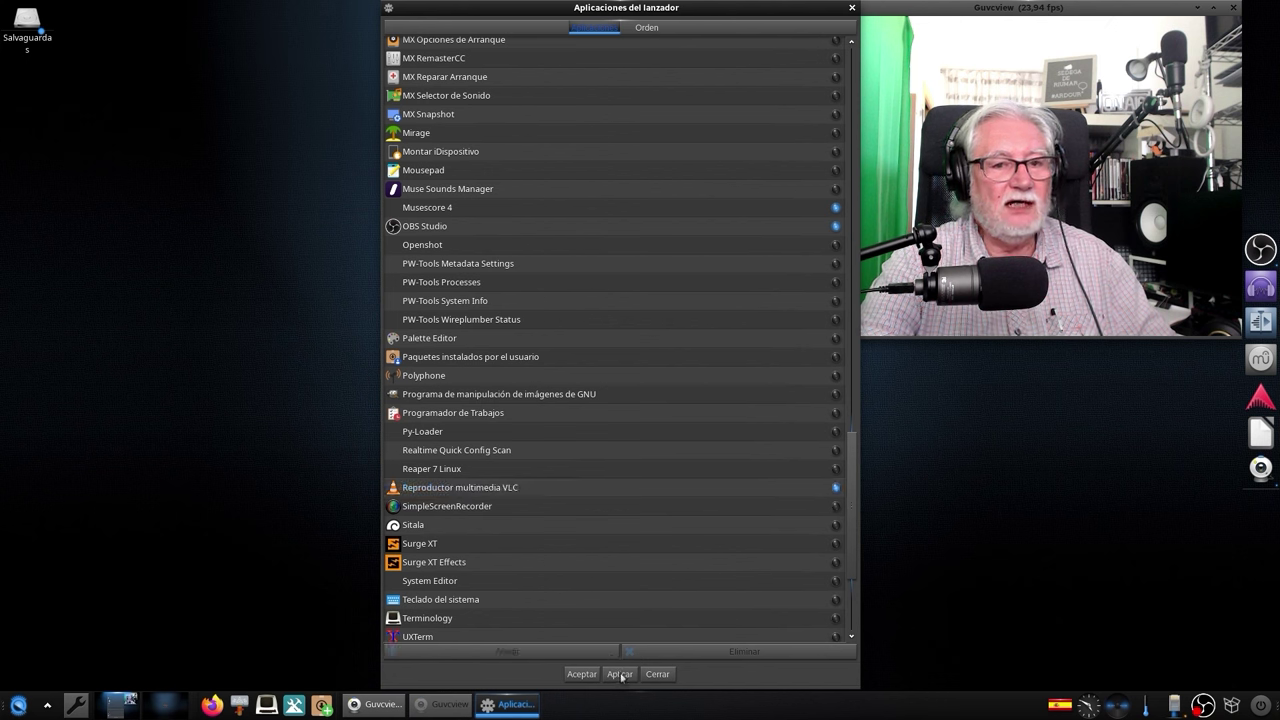
left_click(620, 675)
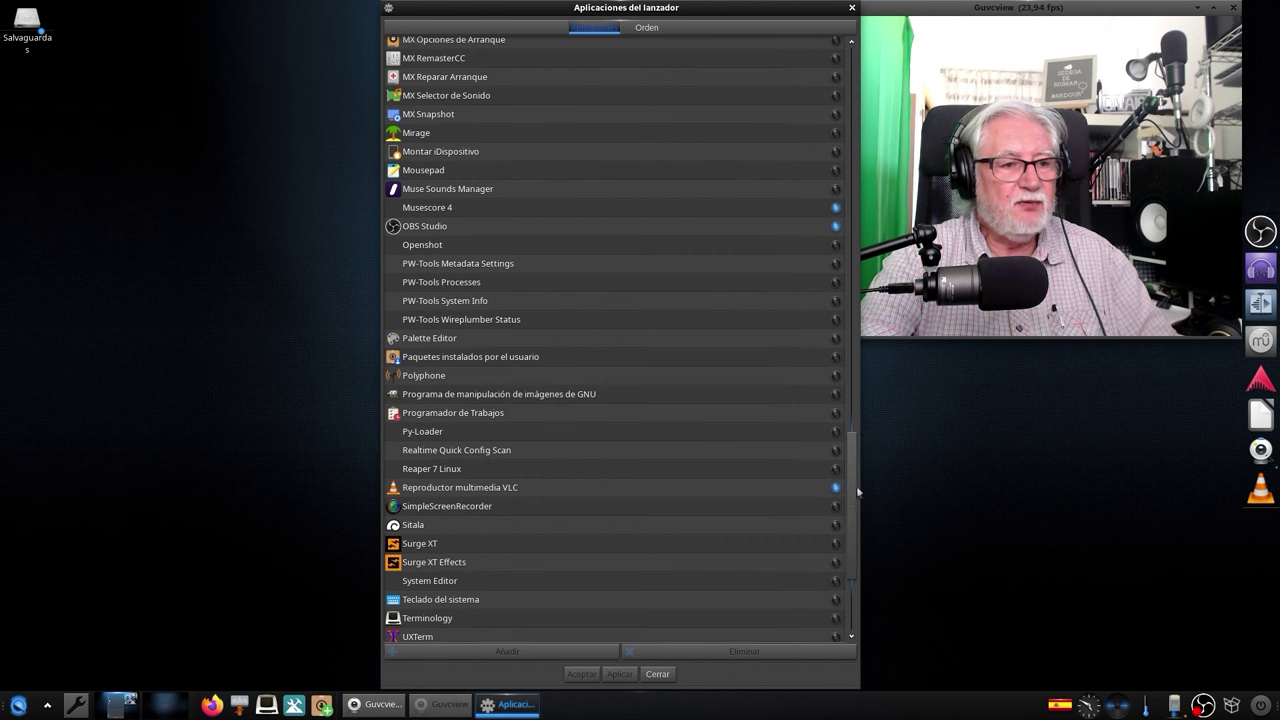
Move guvcview up the launcher order to directly after OBS Studio and apply the new order.
left_click(648, 29)
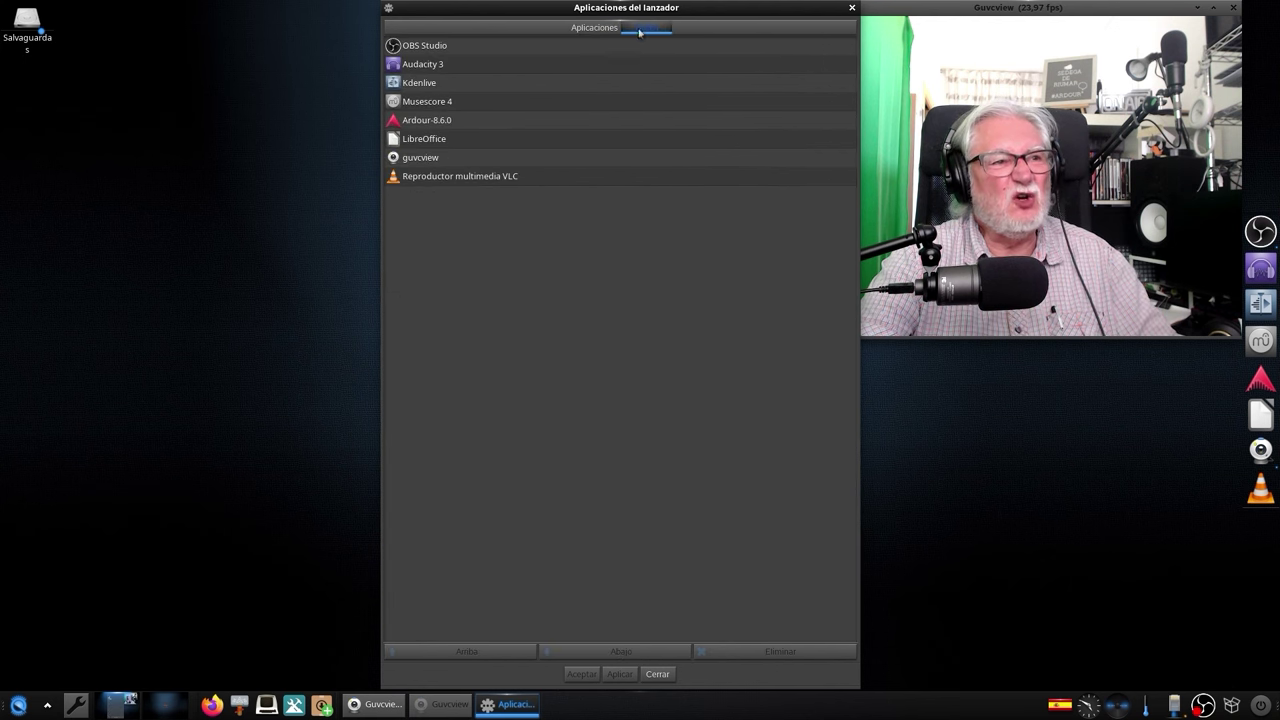
left_click(412, 158)
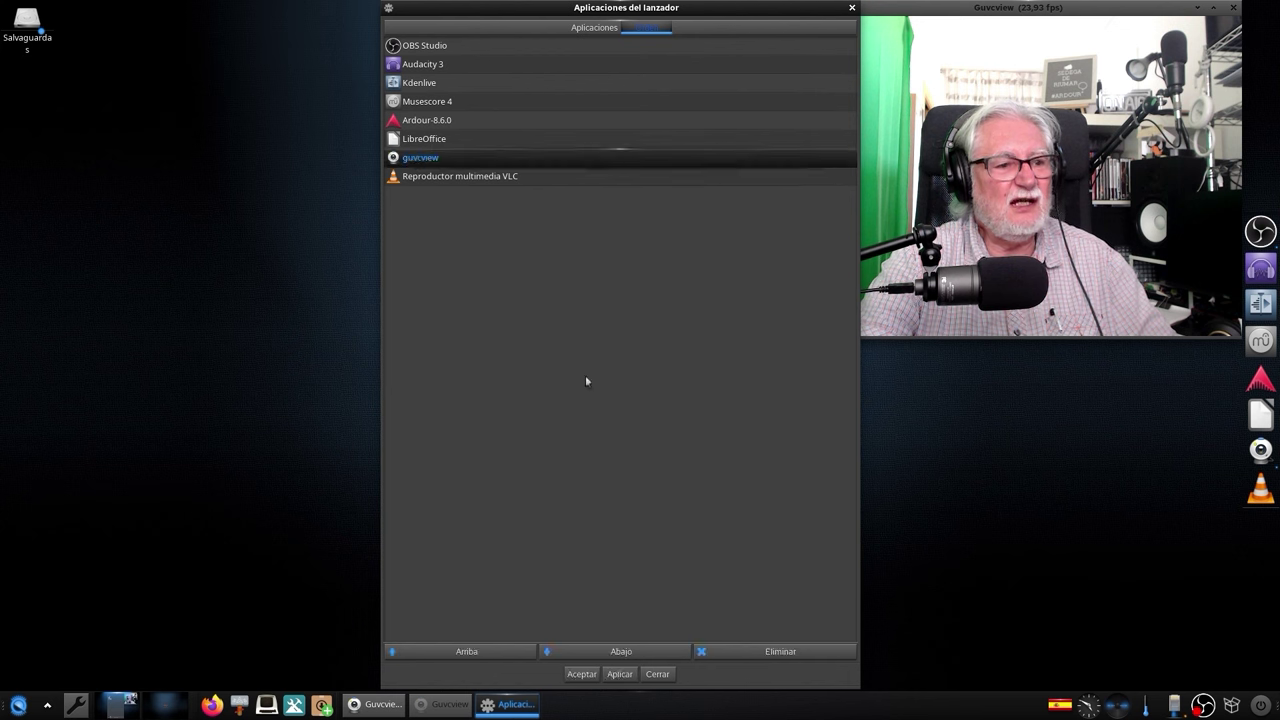
left_click(466, 651)
left_click(466, 651)
left_click(466, 651)
left_click(466, 651)
left_click(485, 655)
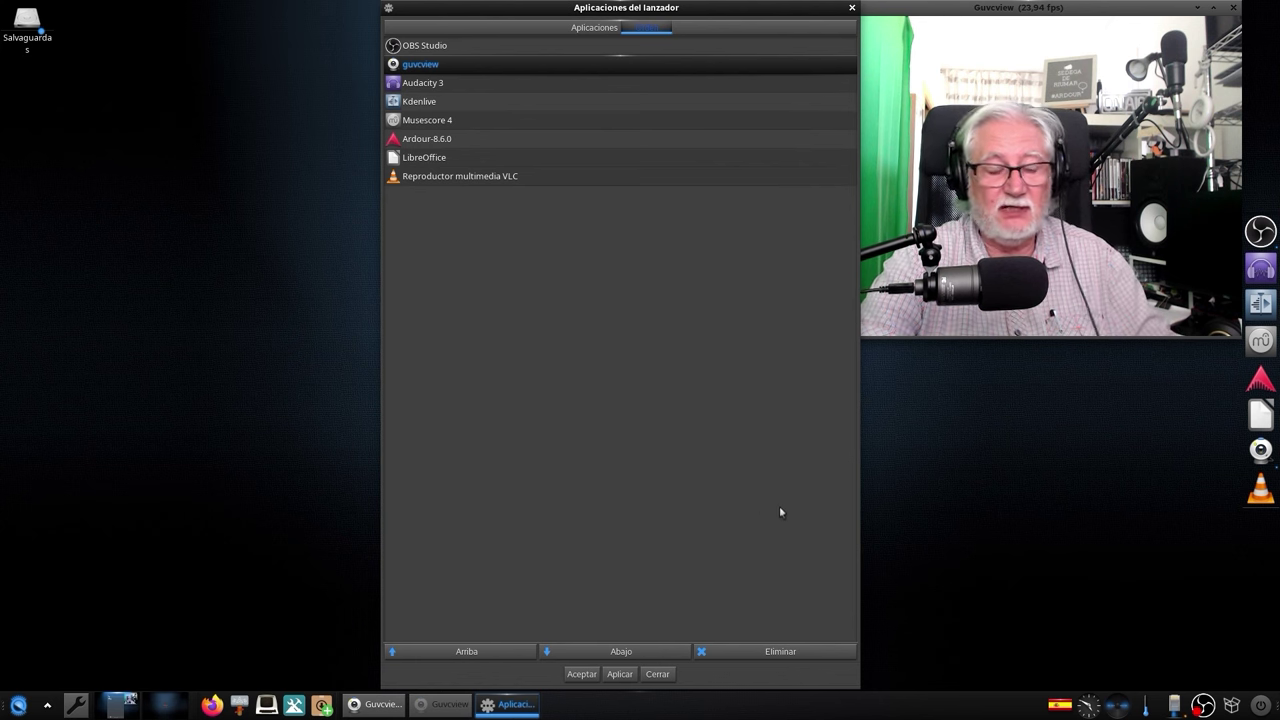
left_click(621, 676)
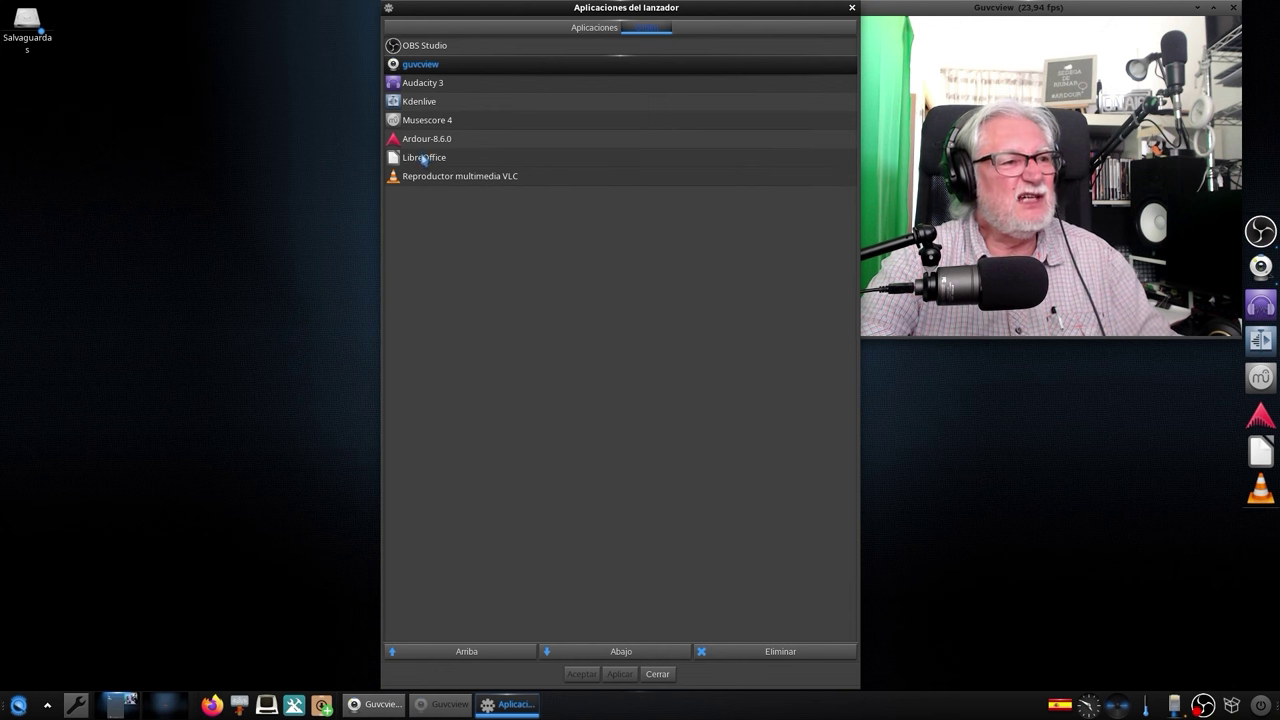
Move LibreOffice up the launcher order to directly after Audacity 3, apply the new order and close the launcher settings.
left_click(423, 159)
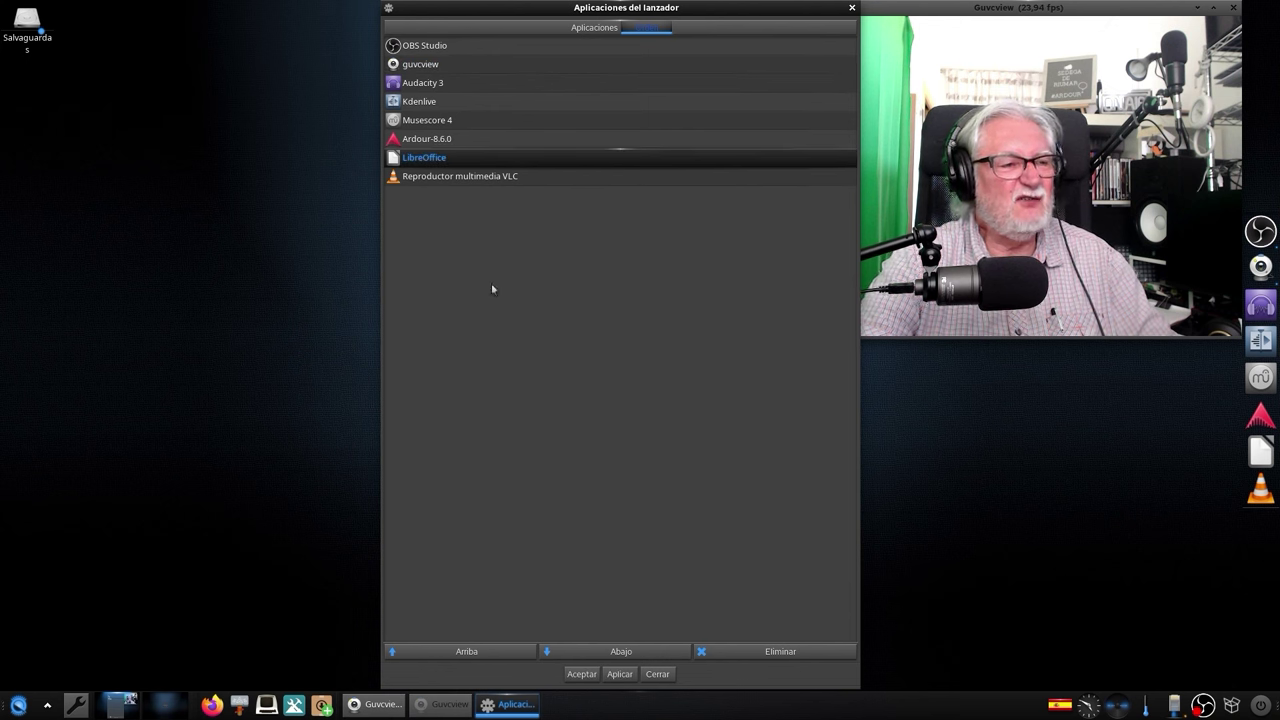
left_click(462, 656)
left_click(462, 656)
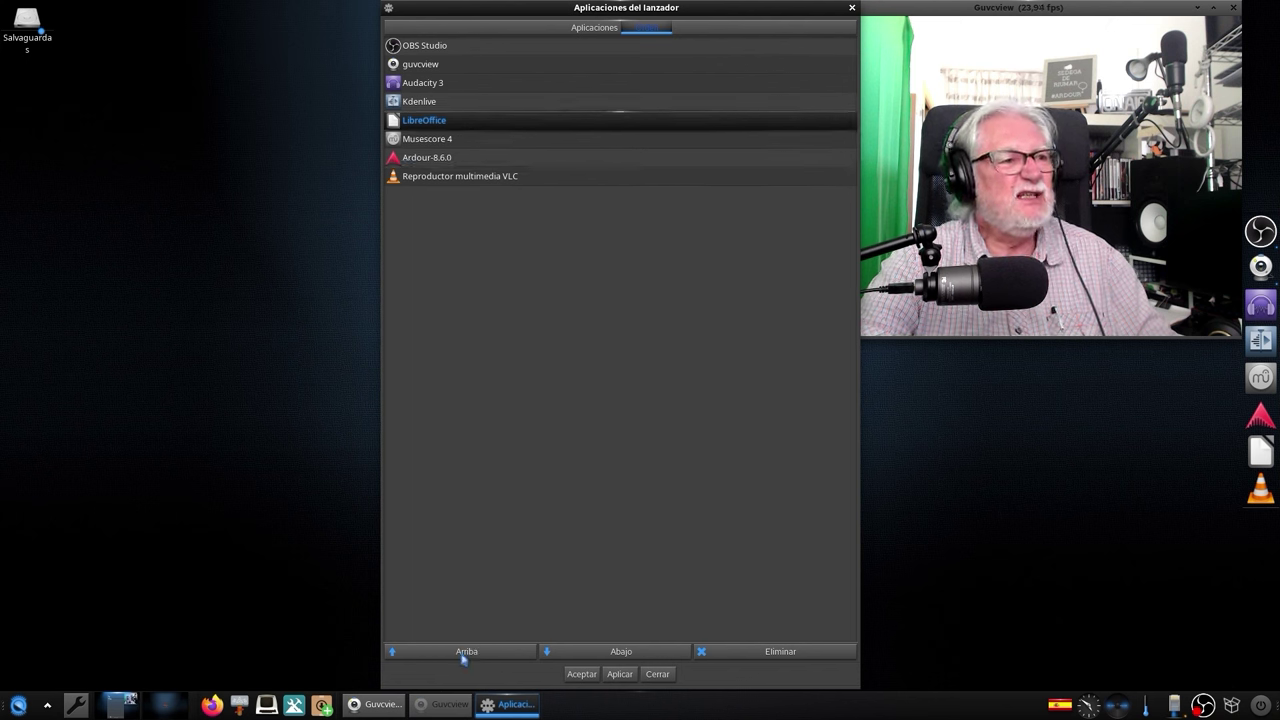
left_click(463, 656)
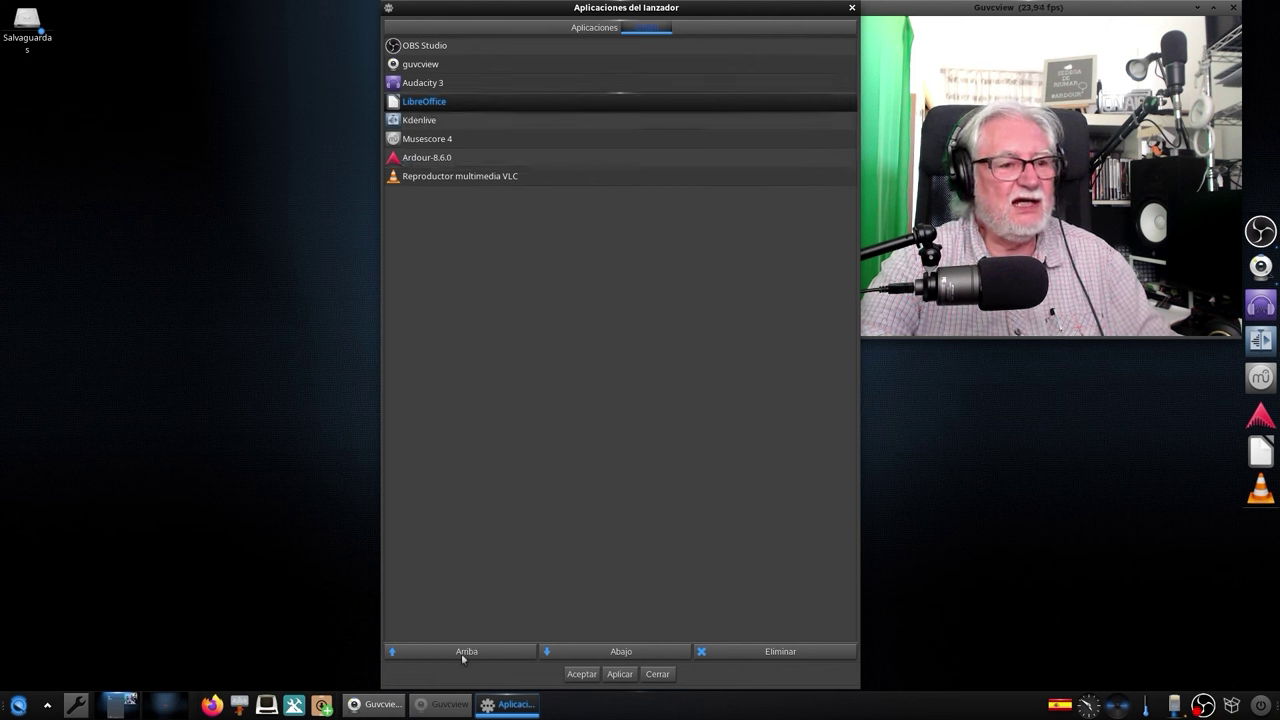
left_click(620, 674)
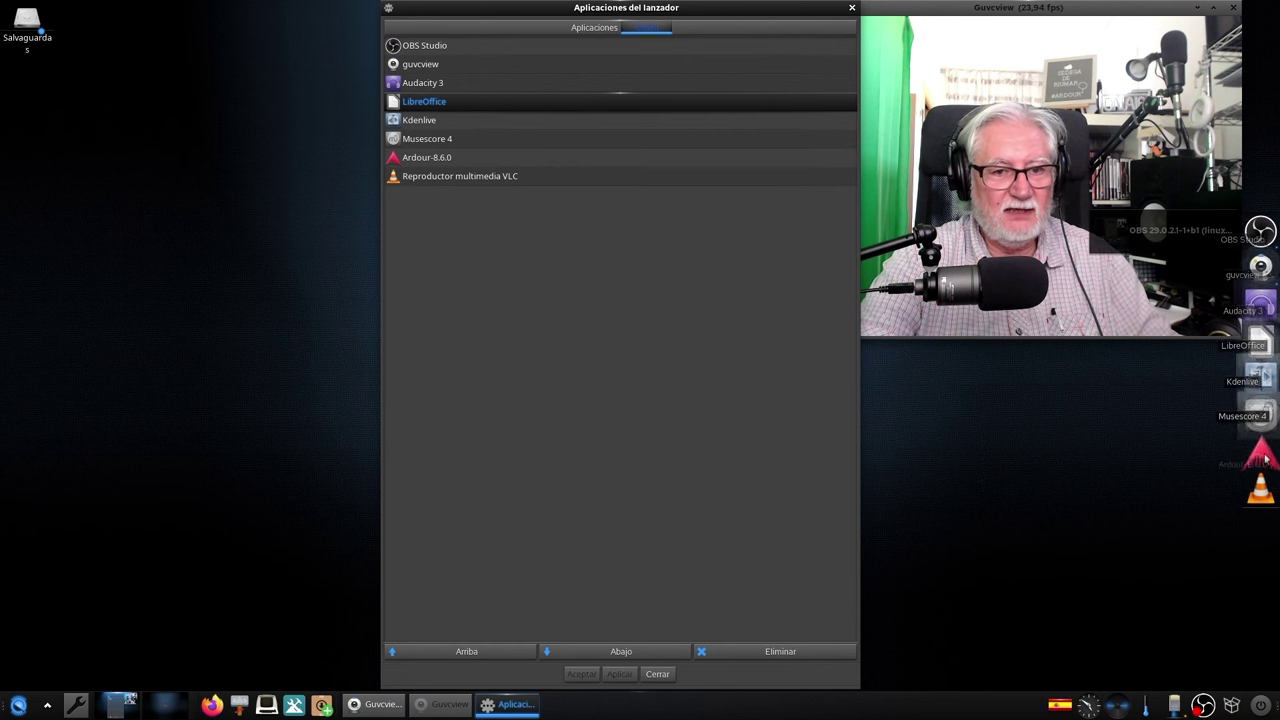
left_click(657, 674)
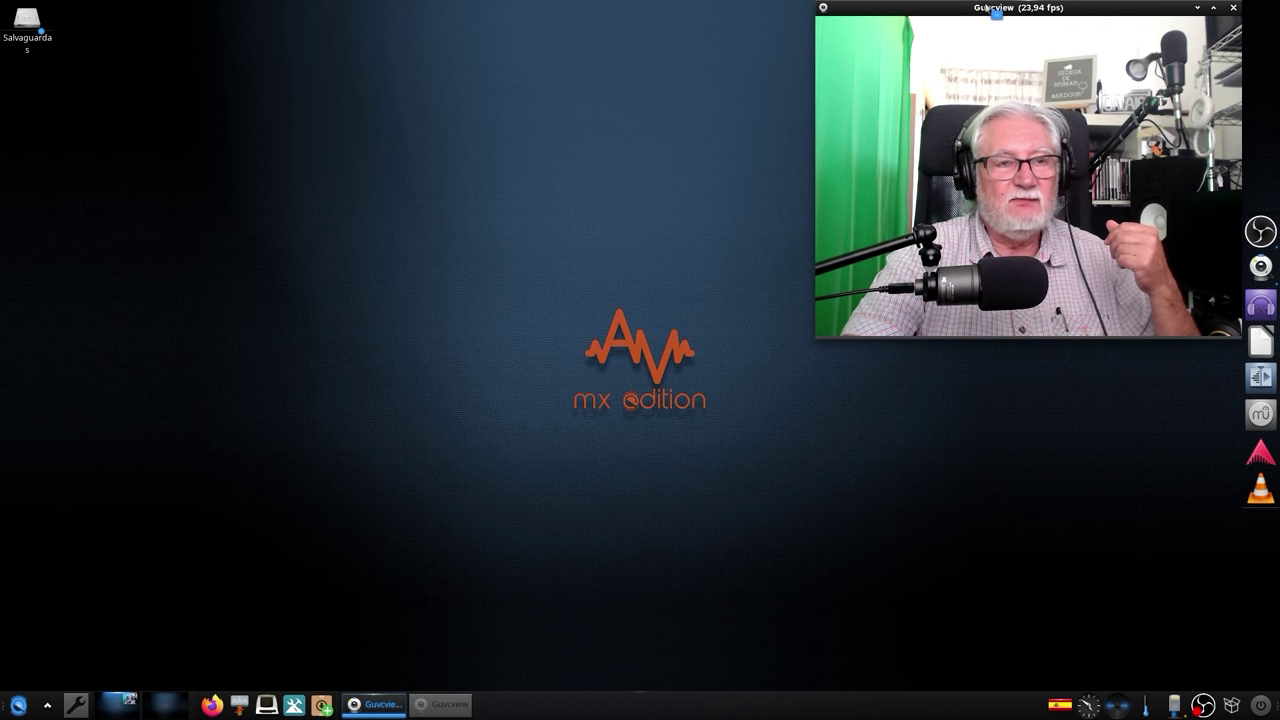
Move the Guvcview window to the desktop's upper-left corner and set it to stay always on top.
left_click_drag(984, 14, 146, 10)
right_click(148, 10)
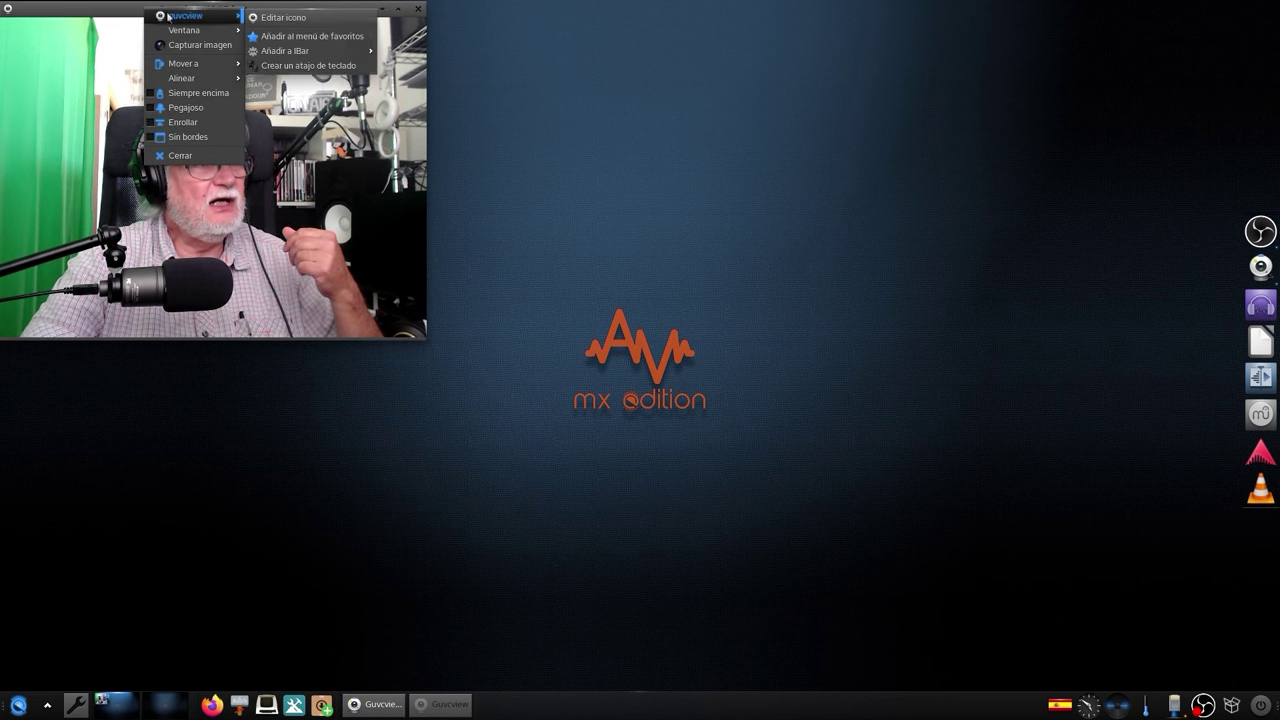
left_click(155, 94)
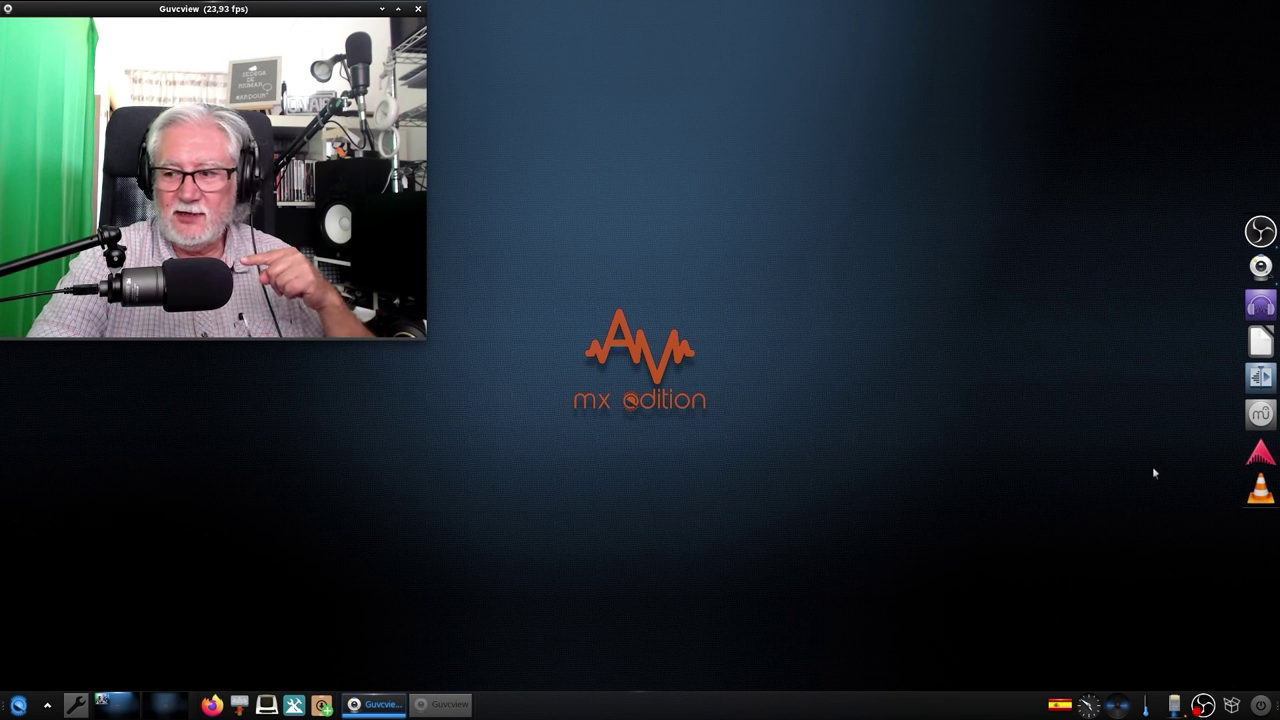
Launch Ardour and, in OBS Studio's audio settings, set the desktop audio device to AudioBox 22 VSL Estéreo analógico.
left_click(1261, 461)
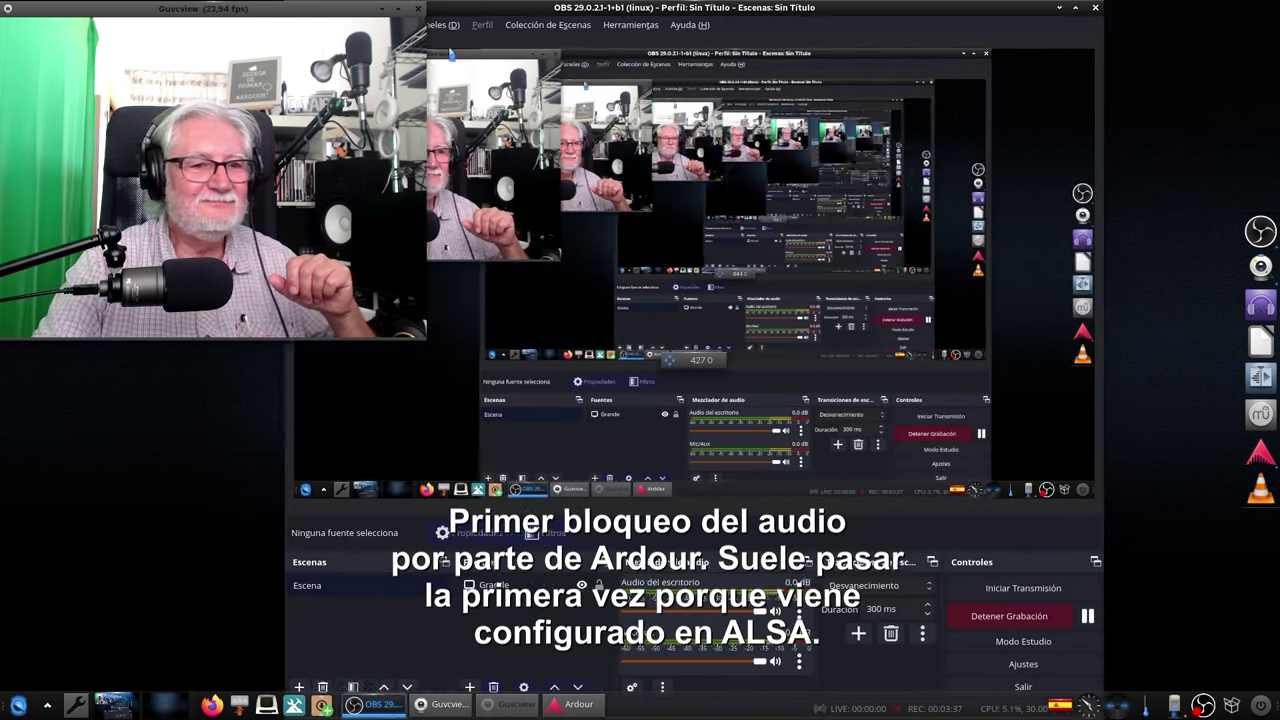
left_click(979, 664)
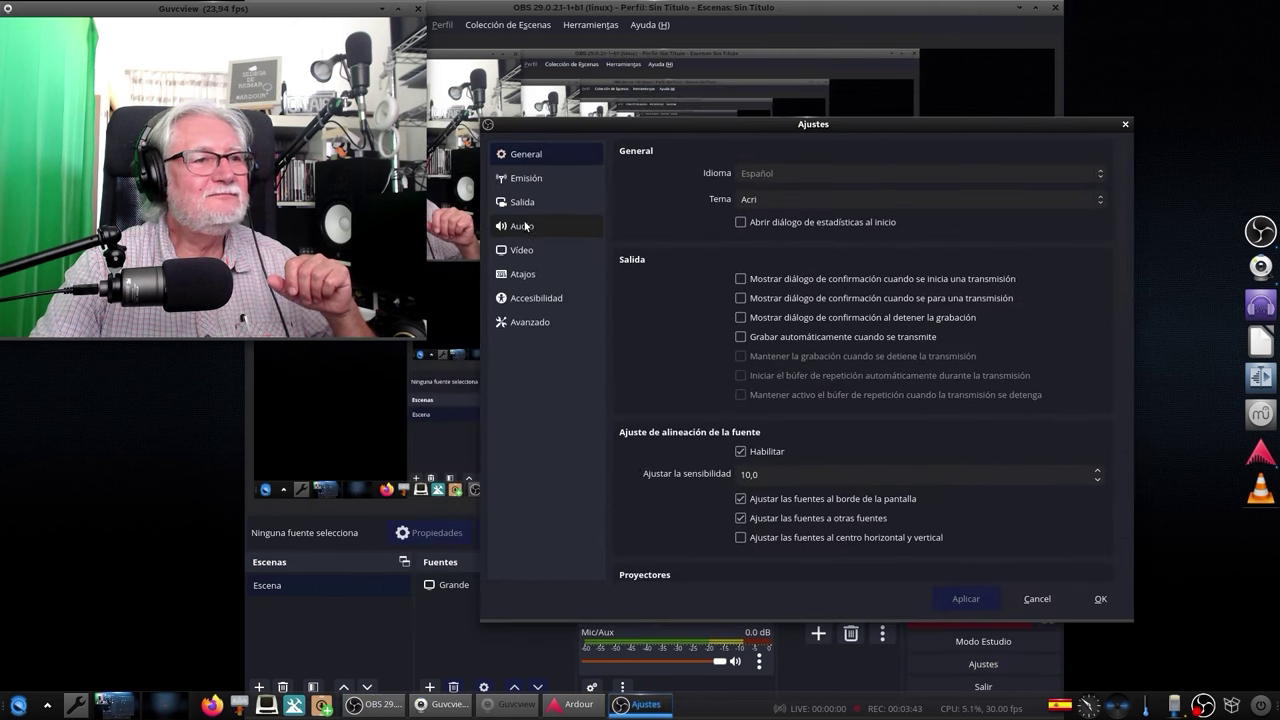
left_click(522, 226)
left_click(793, 263)
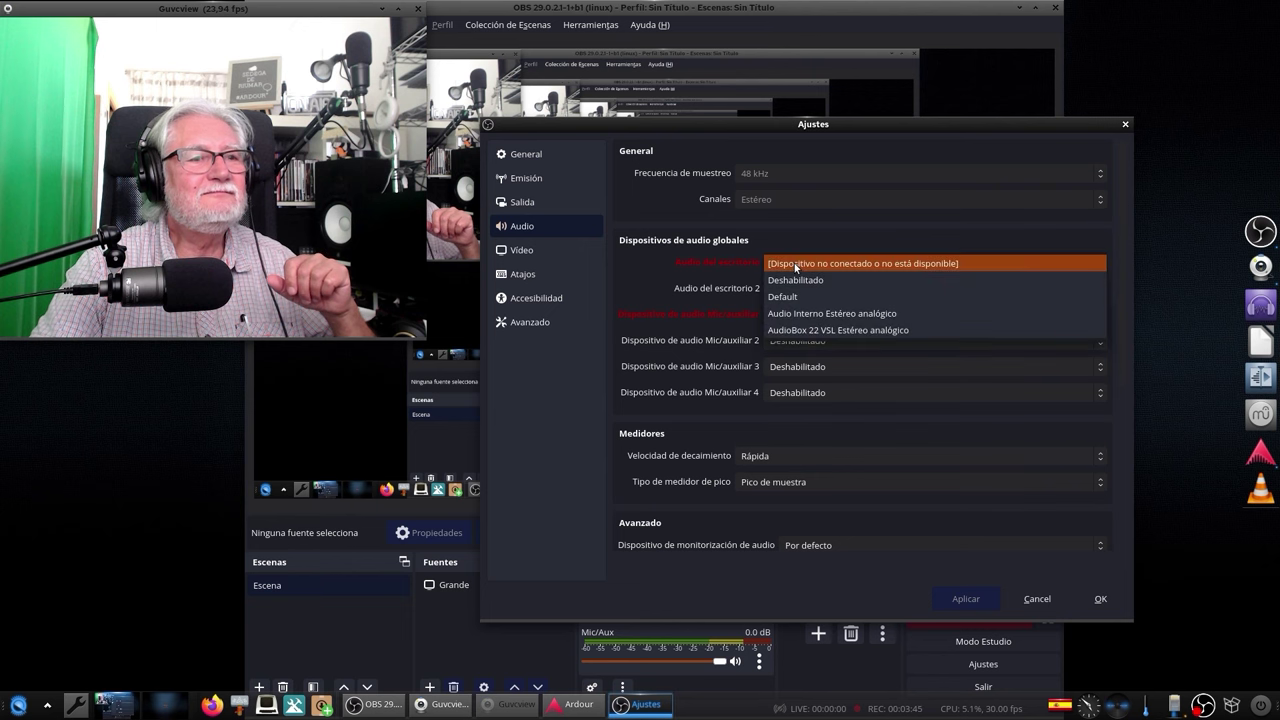
left_click(800, 330)
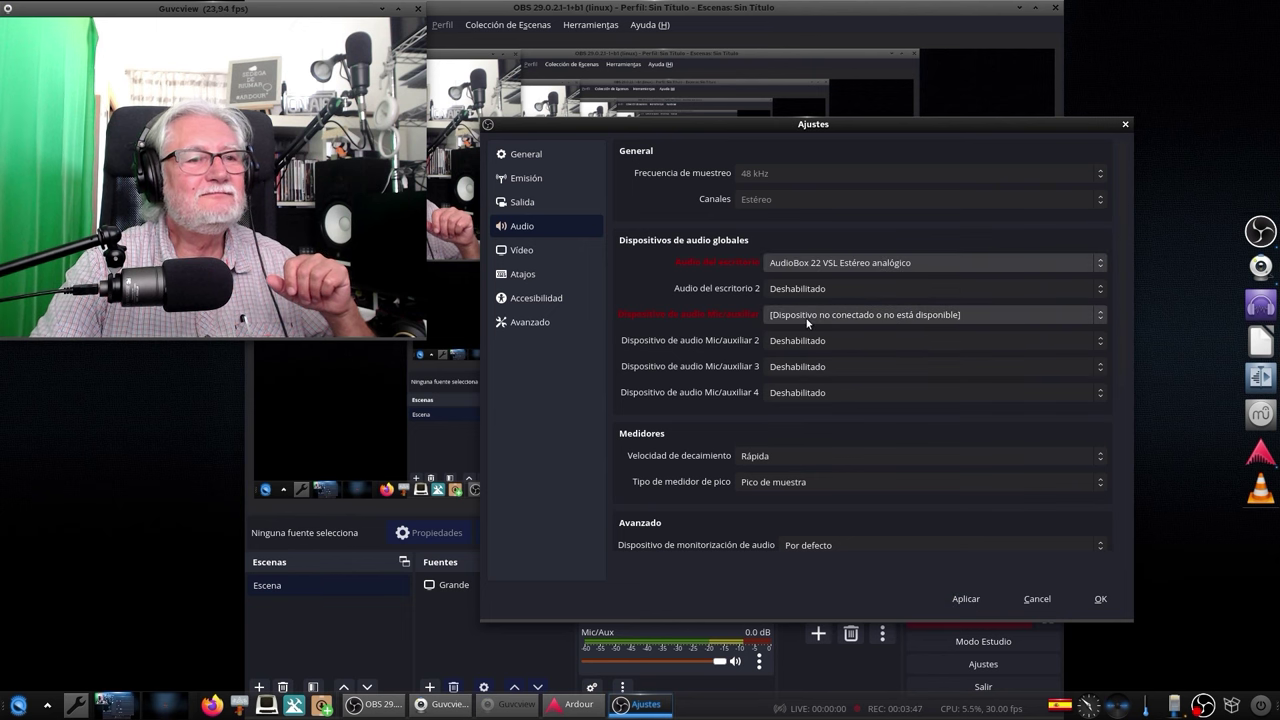
Set the first Mic/auxiliary audio device to AT2020 USB Estéreo analógico, apply the settings and minimise OBS Studio.
left_click(807, 318)
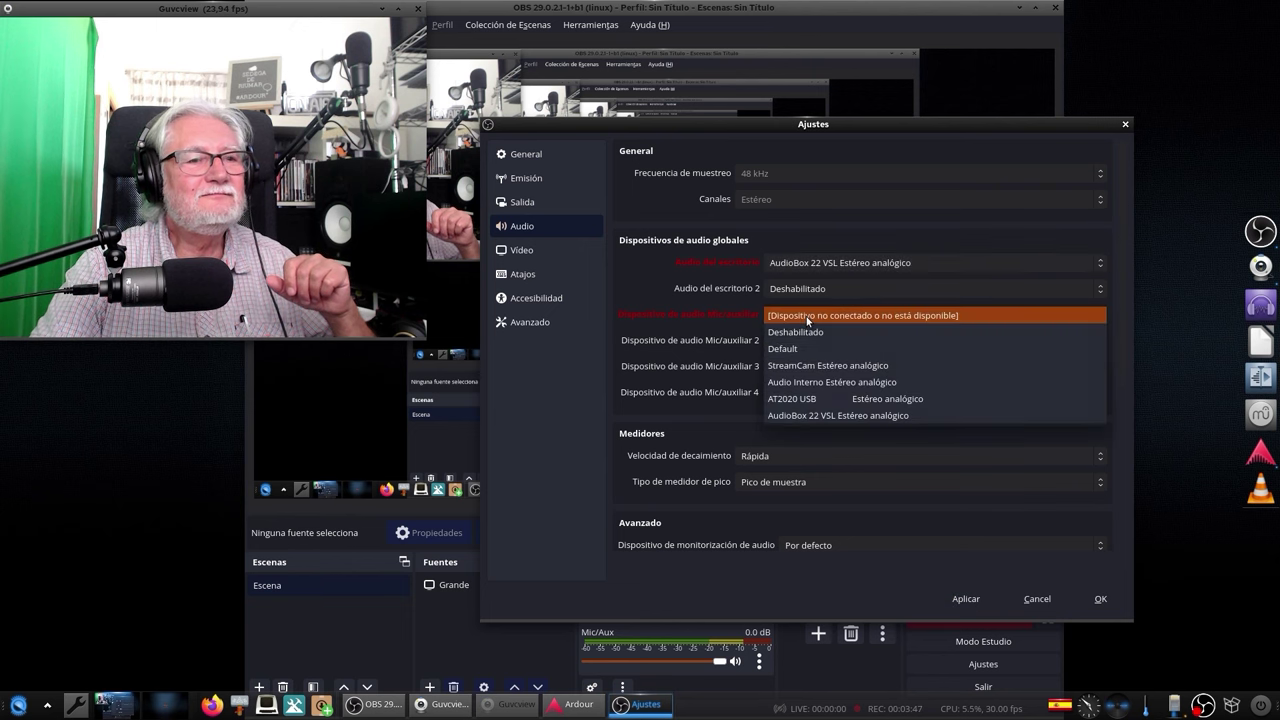
left_click(802, 399)
left_click(966, 598)
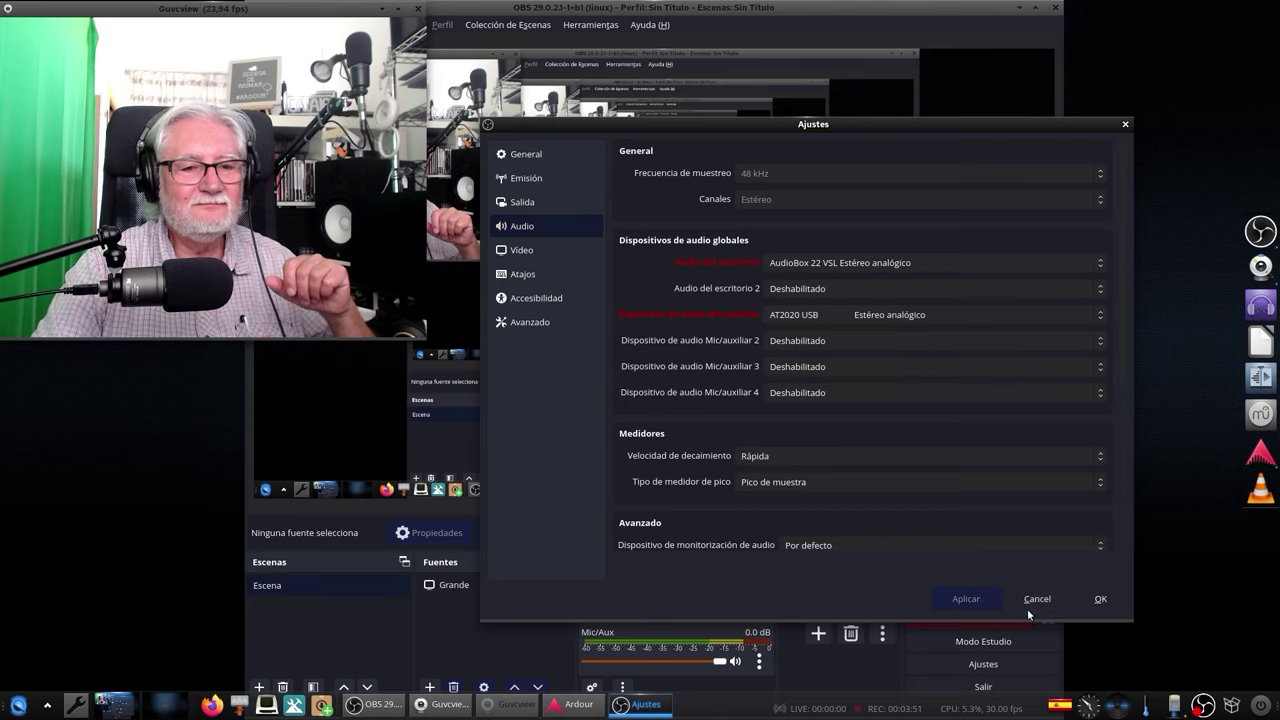
left_click(1098, 599)
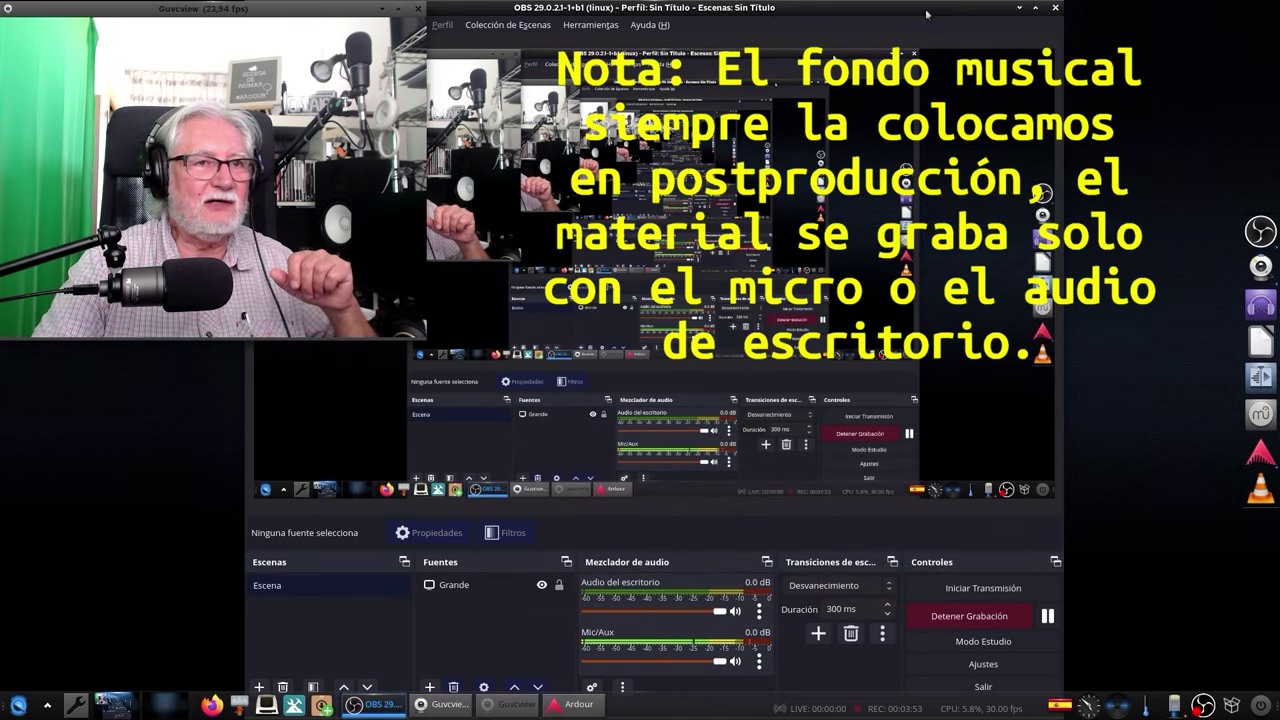
left_click(1018, 7)
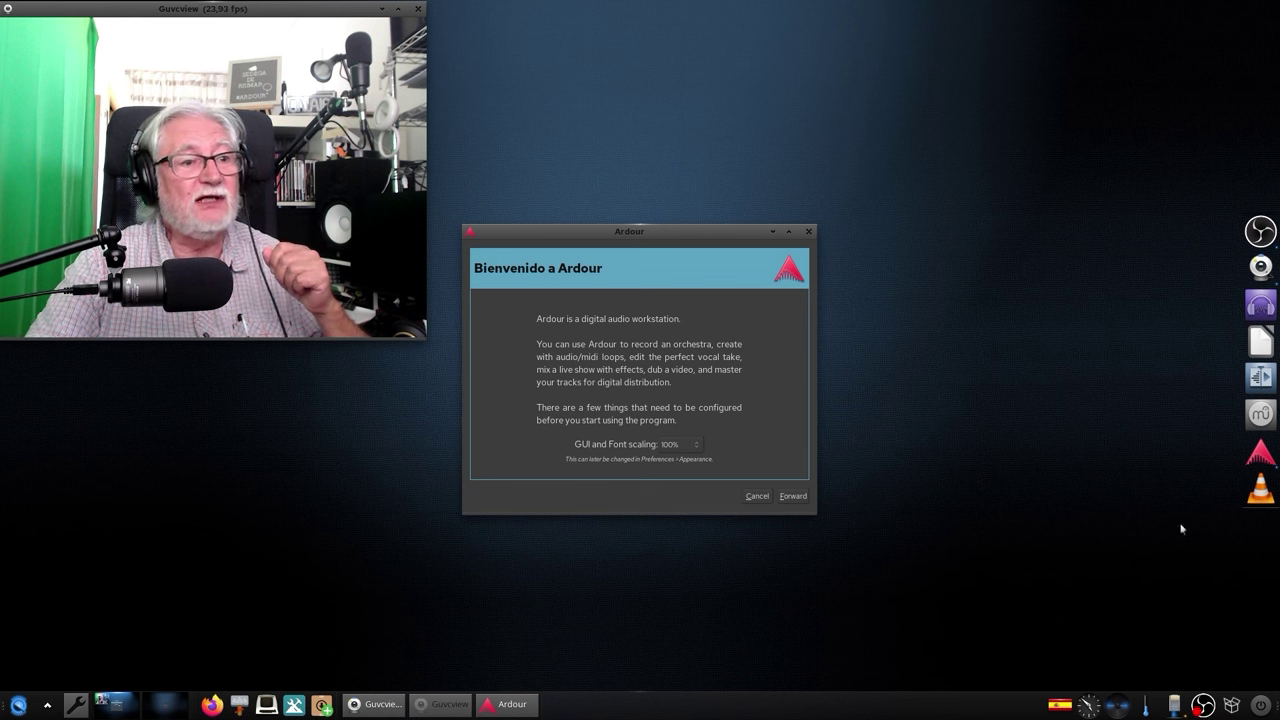
In Ardour's first-run setup, choose the Ardour_Project folder inside Música as the default location for new sessions.
left_click(790, 497)
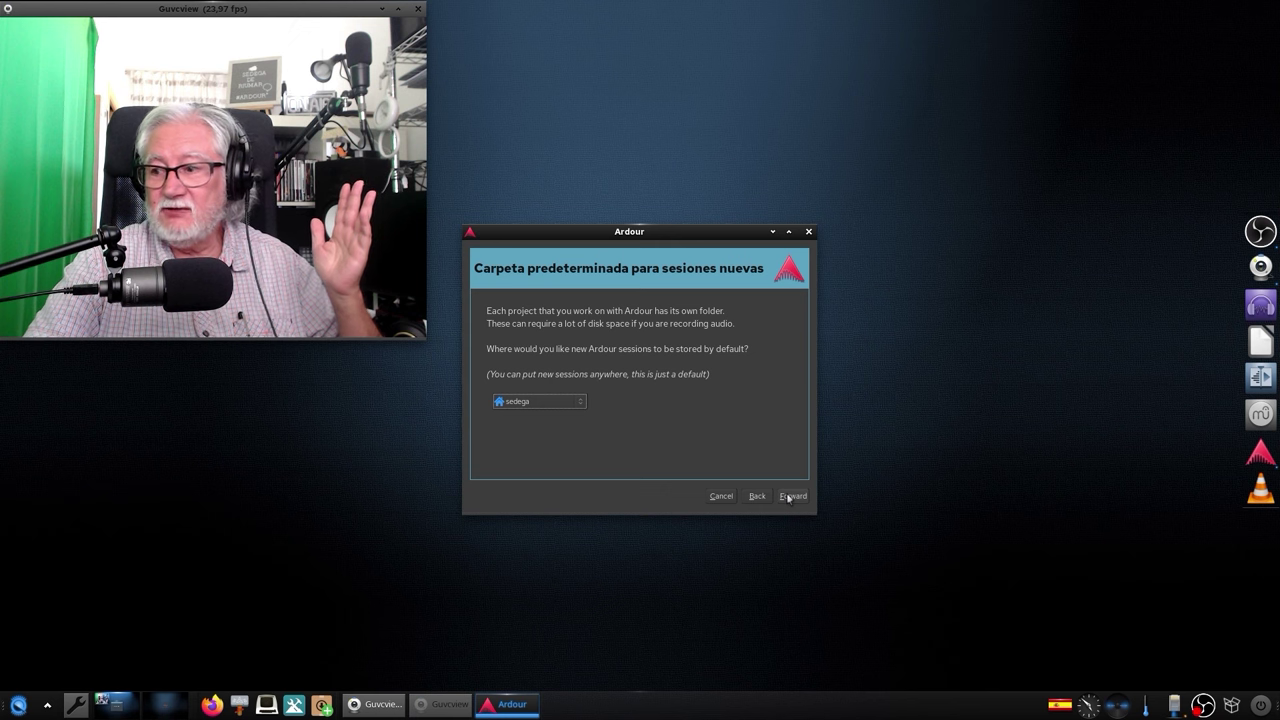
left_click(519, 400)
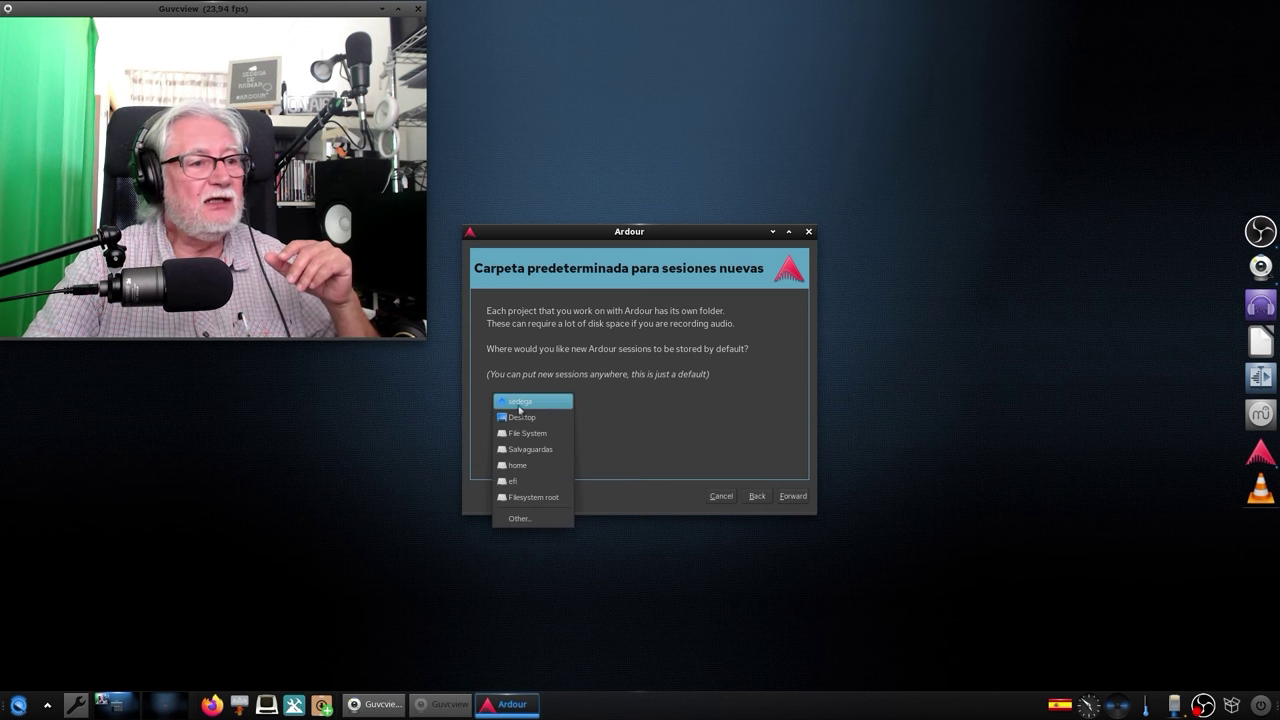
left_click(512, 520)
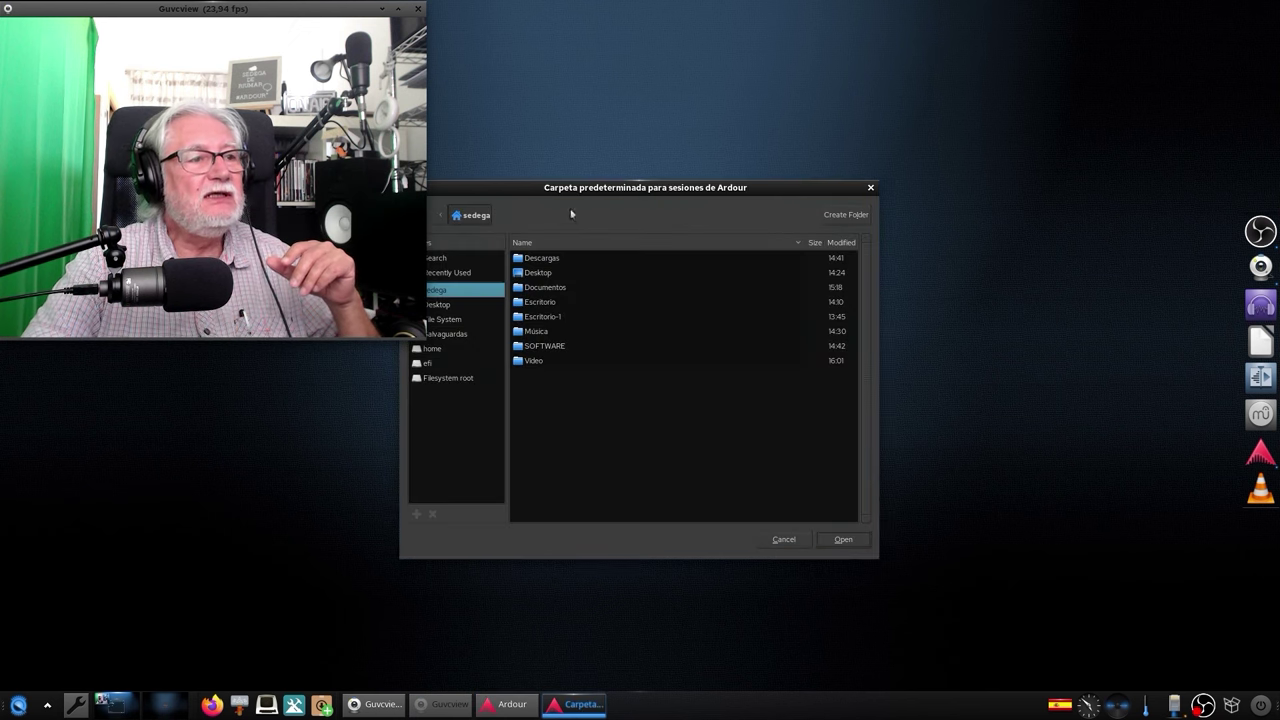
left_click_drag(536, 187, 594, 193)
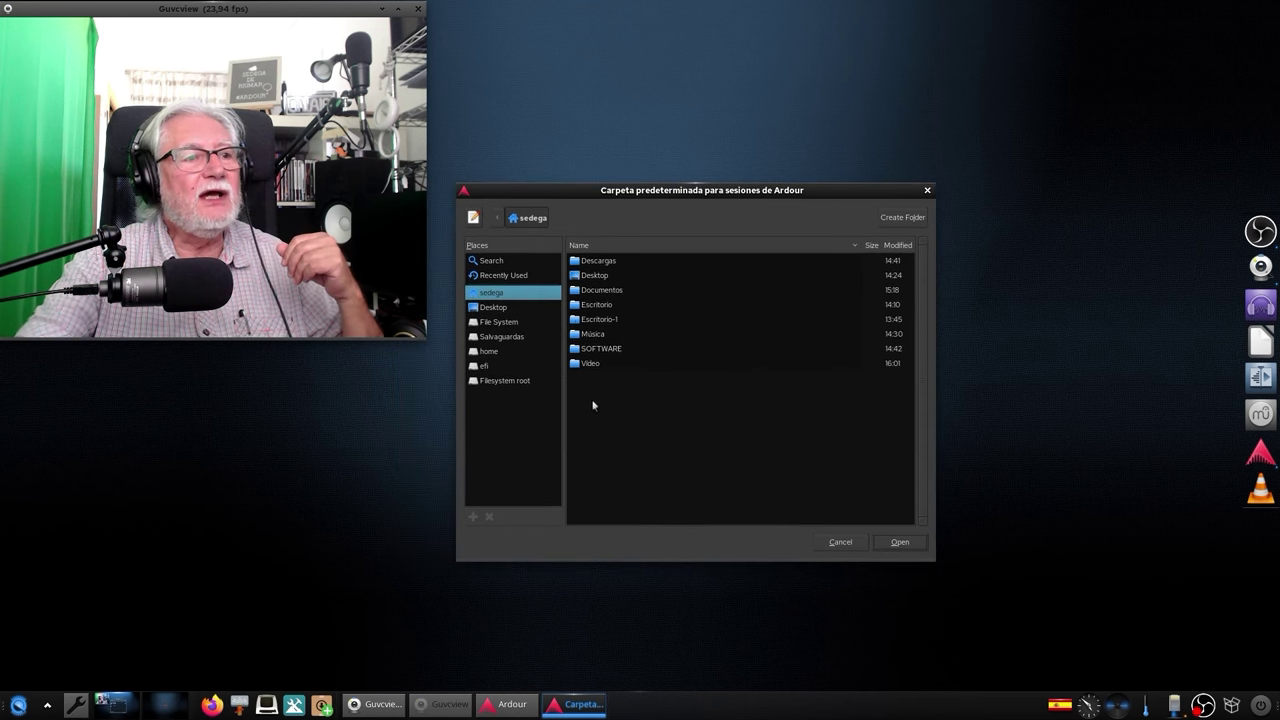
double_click(587, 336)
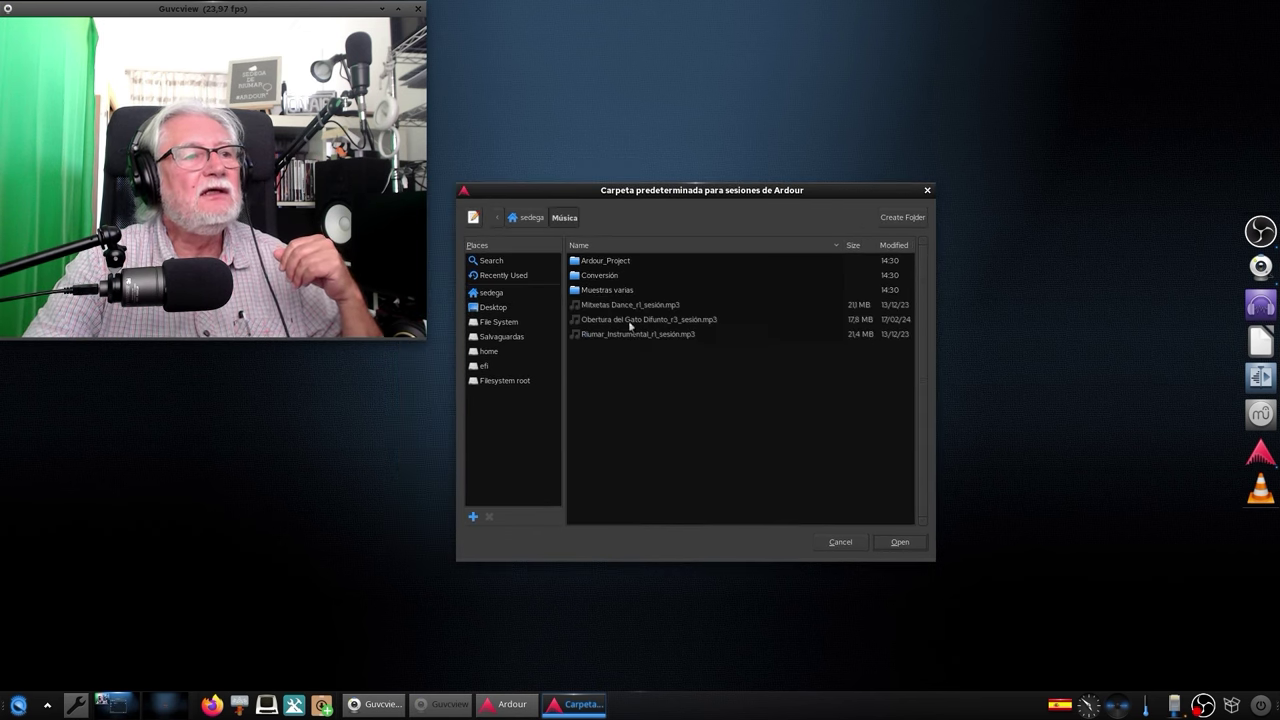
left_click(595, 262)
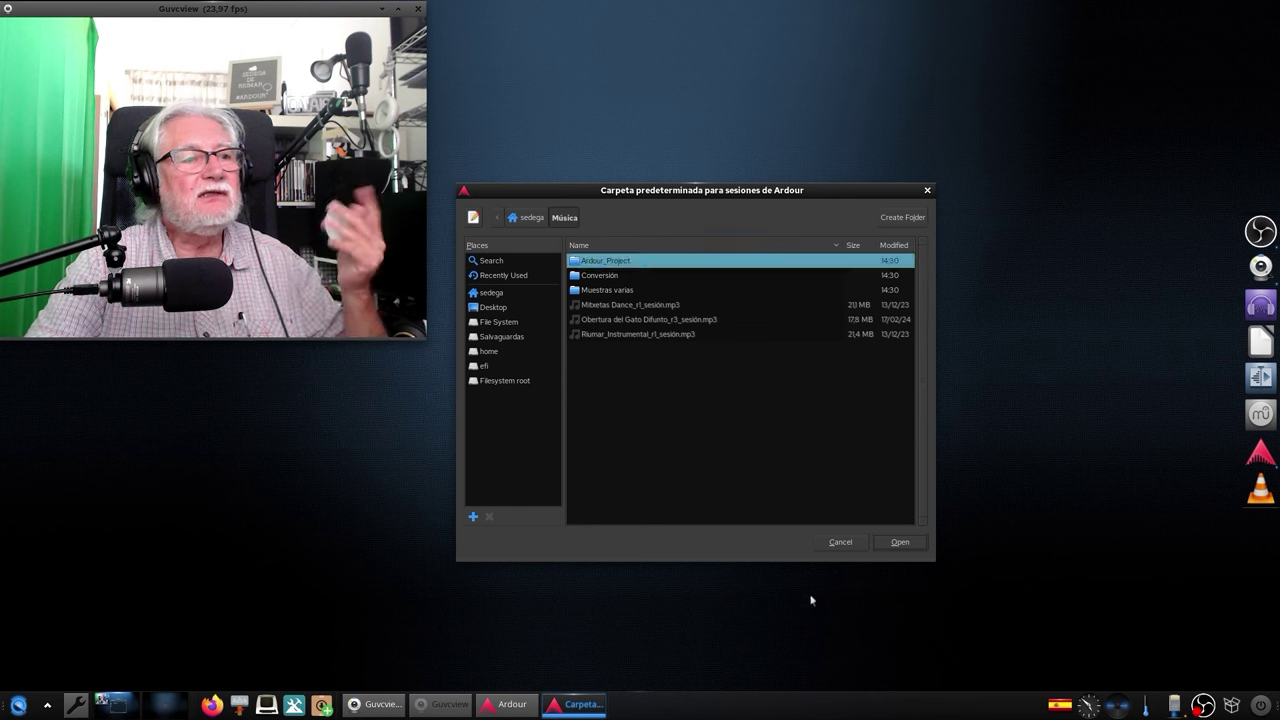
left_click(900, 544)
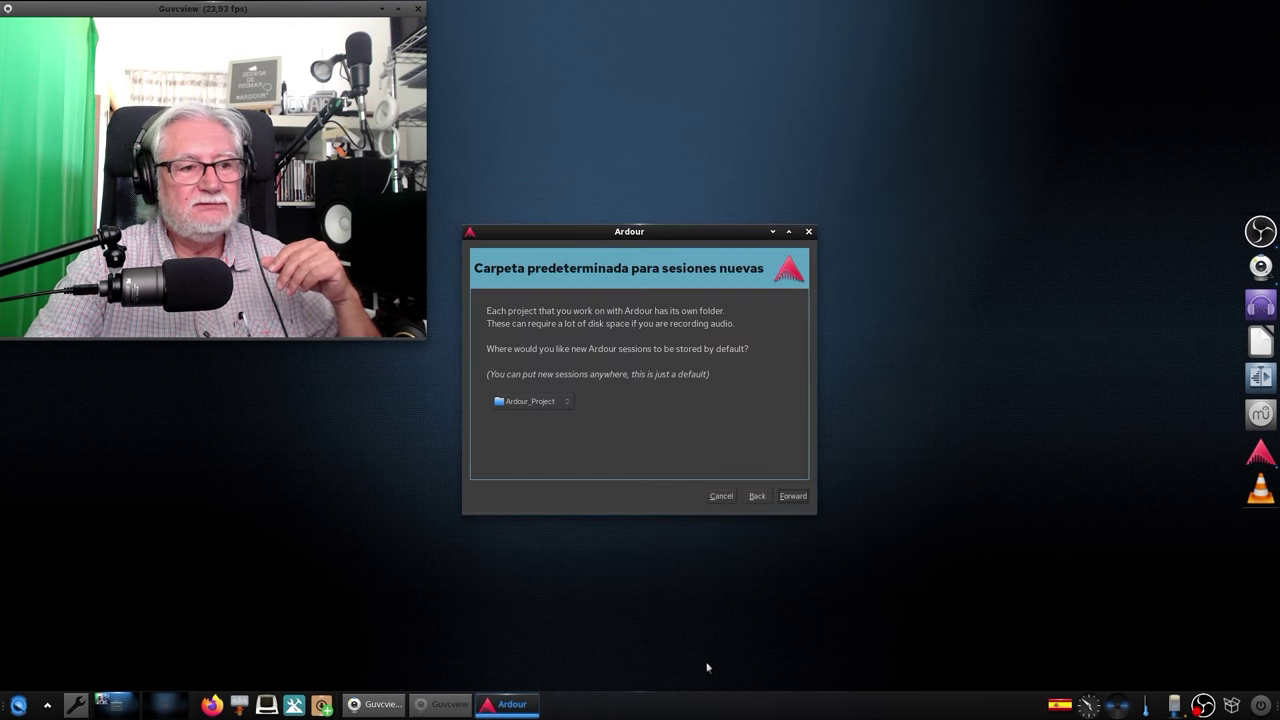
left_click(792, 496)
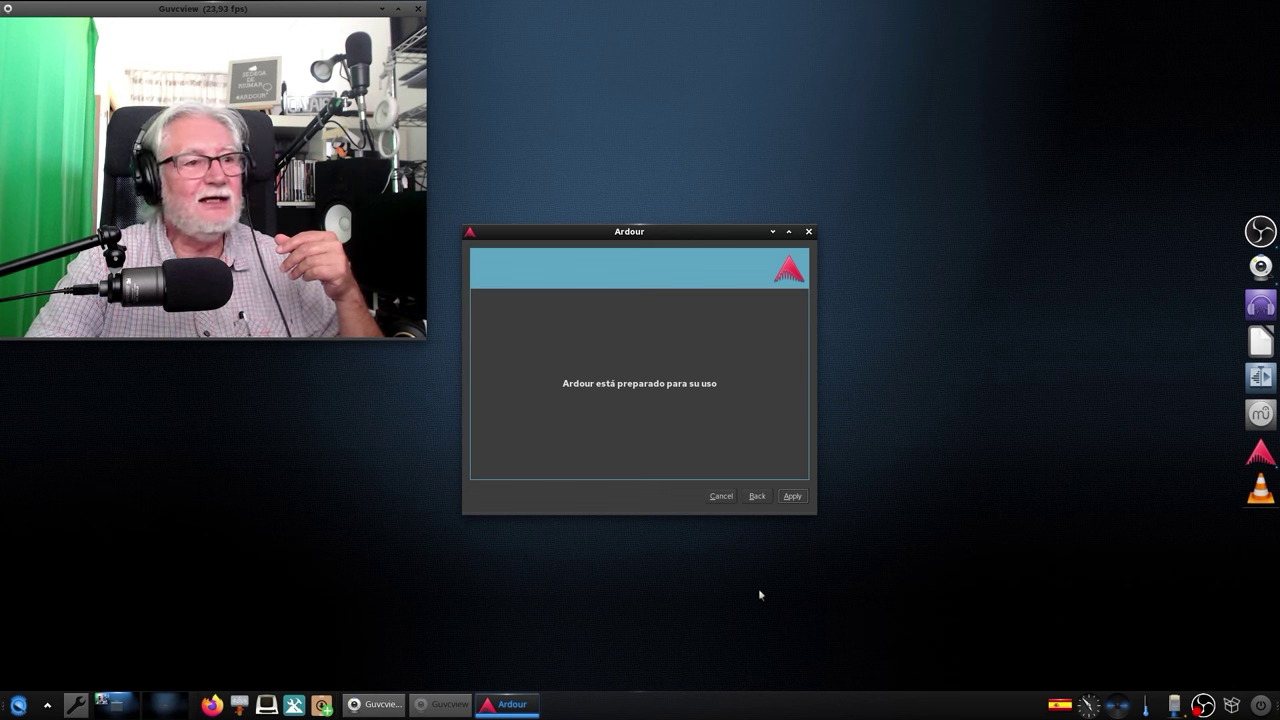
Finish Ardour's initial setup and create a session named Hola from the Empty Template in Ardour_Project.
left_click(798, 500)
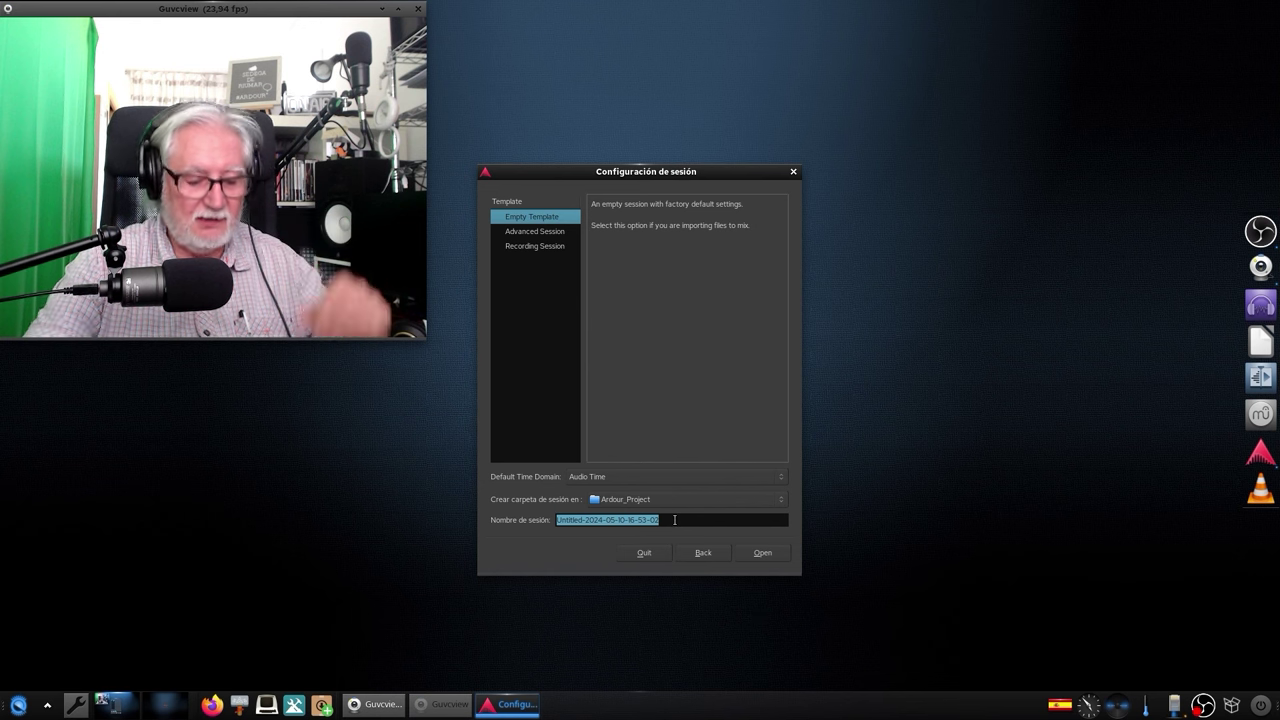
type("Hola")
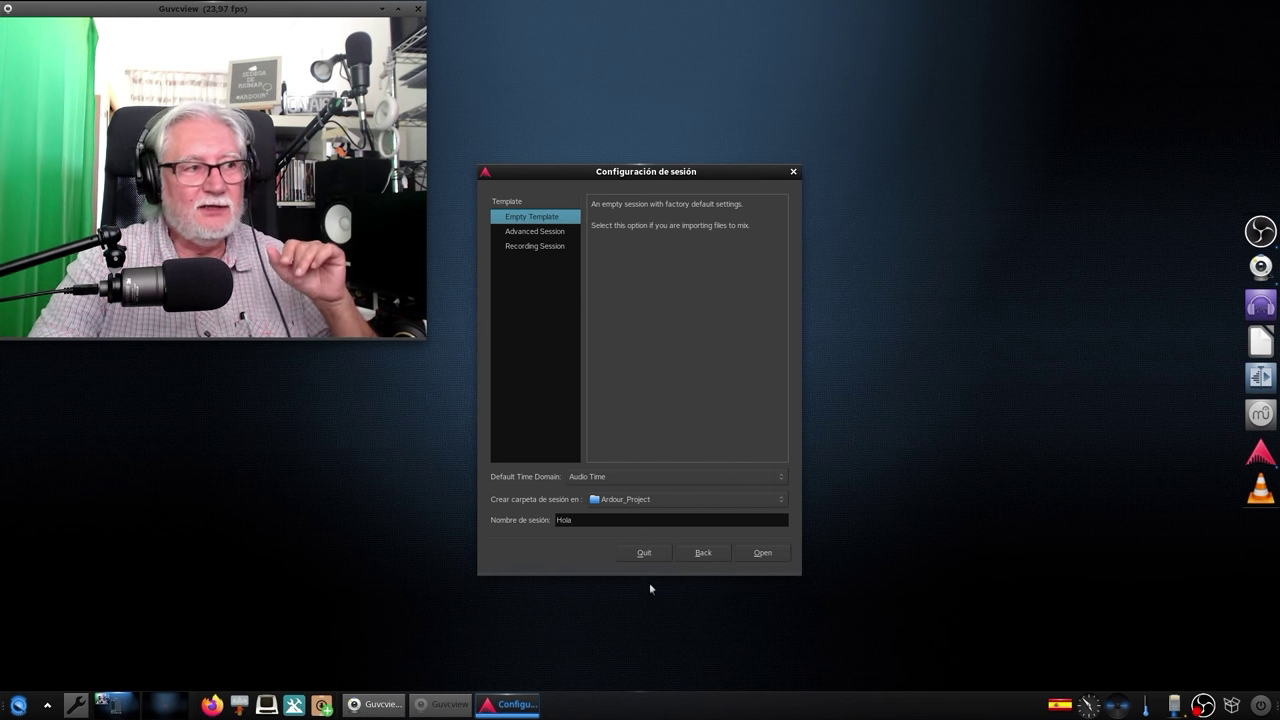
left_click(762, 553)
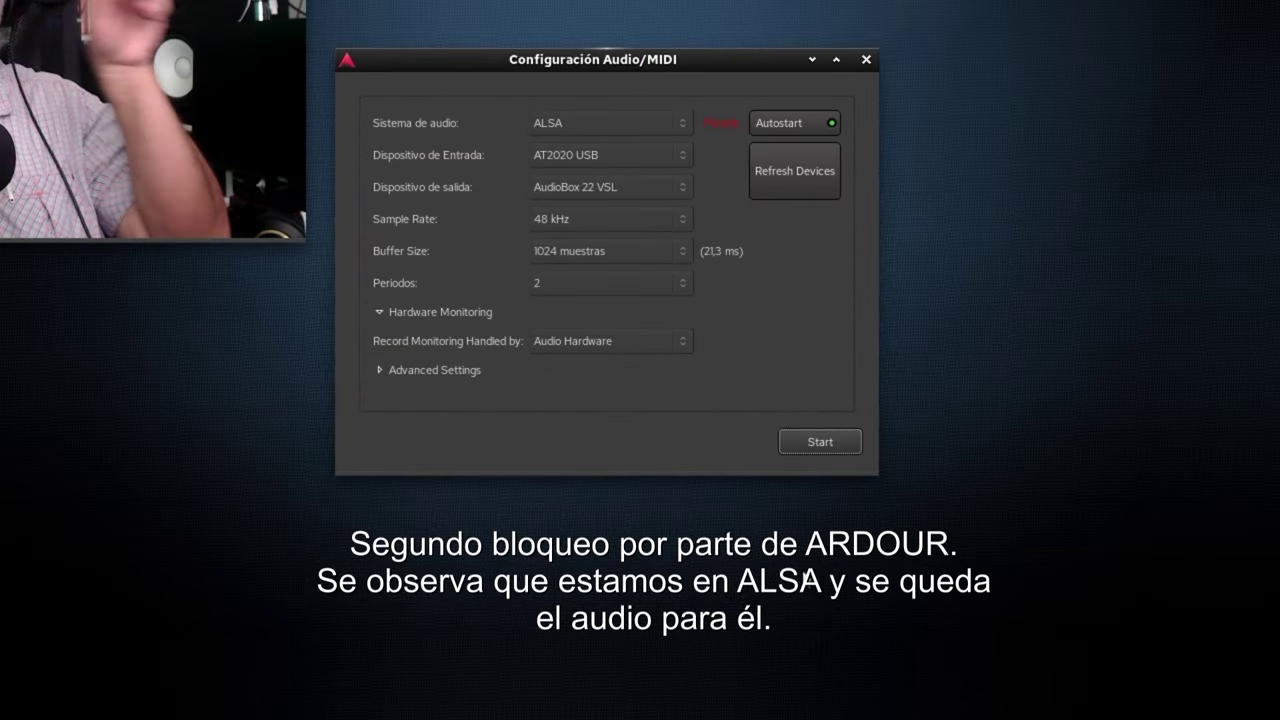
Change Ardour's audio system to JACK and connect to it.
left_click(606, 122)
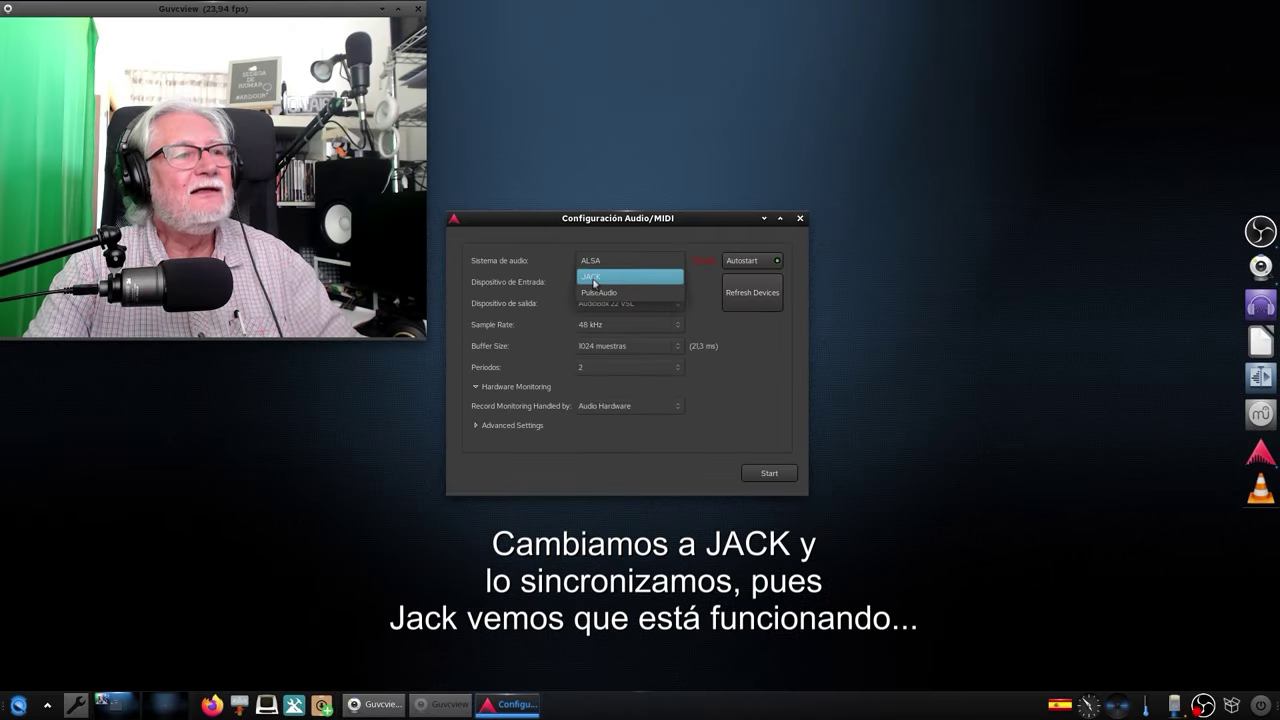
left_click(594, 280)
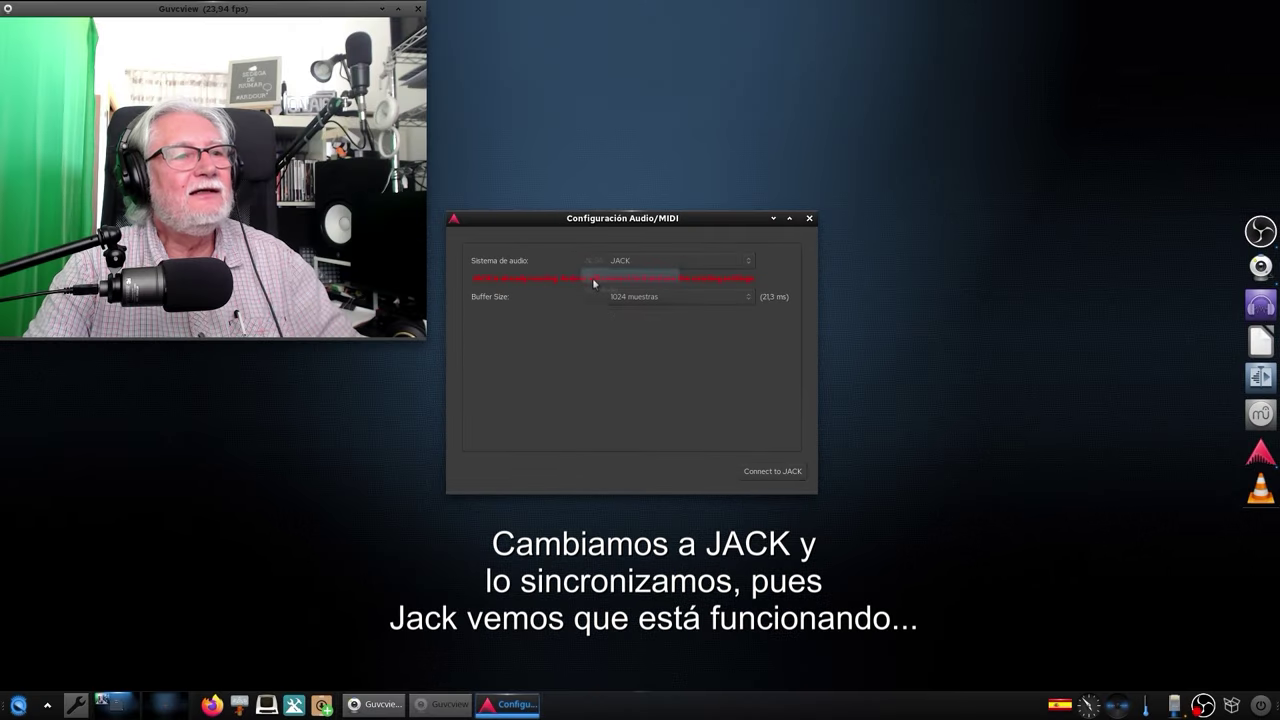
left_click(788, 479)
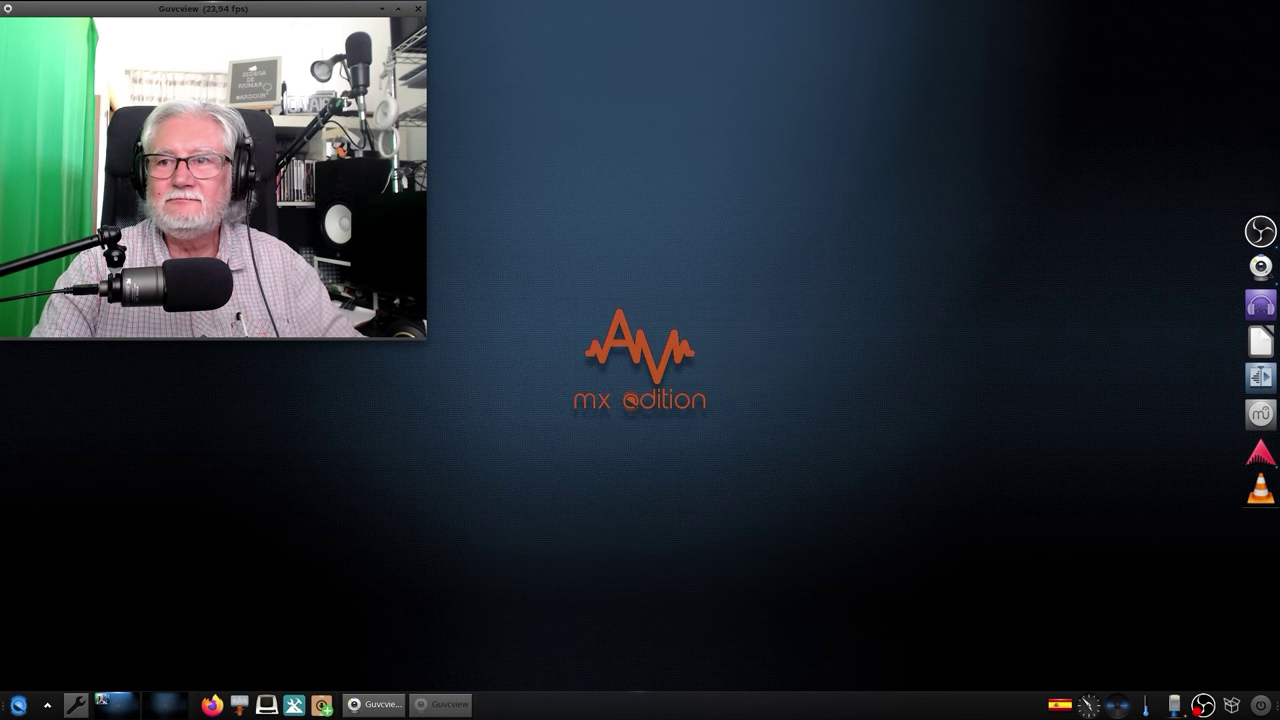
Switch to OBS Studio, set the first Mic/auxiliary audio device to AT2020 USB Estéreo analógico again, and put its window away.
left_click(1260, 231)
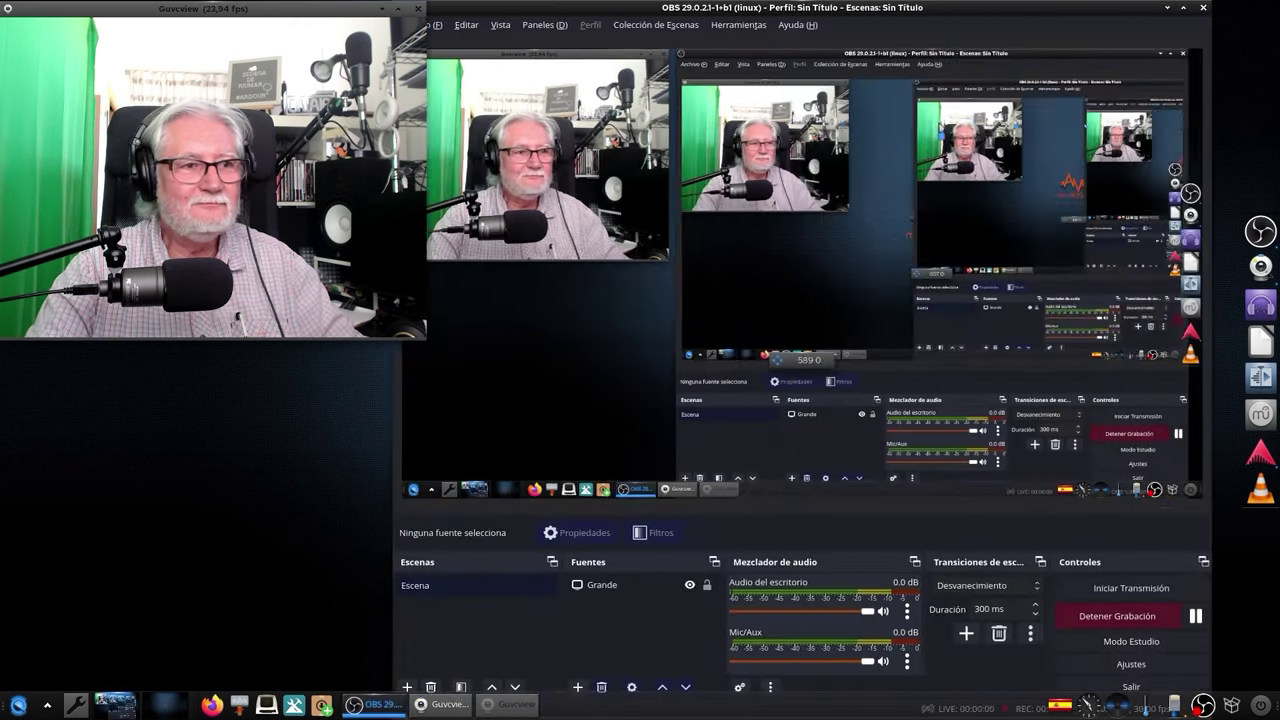
left_click(1092, 668)
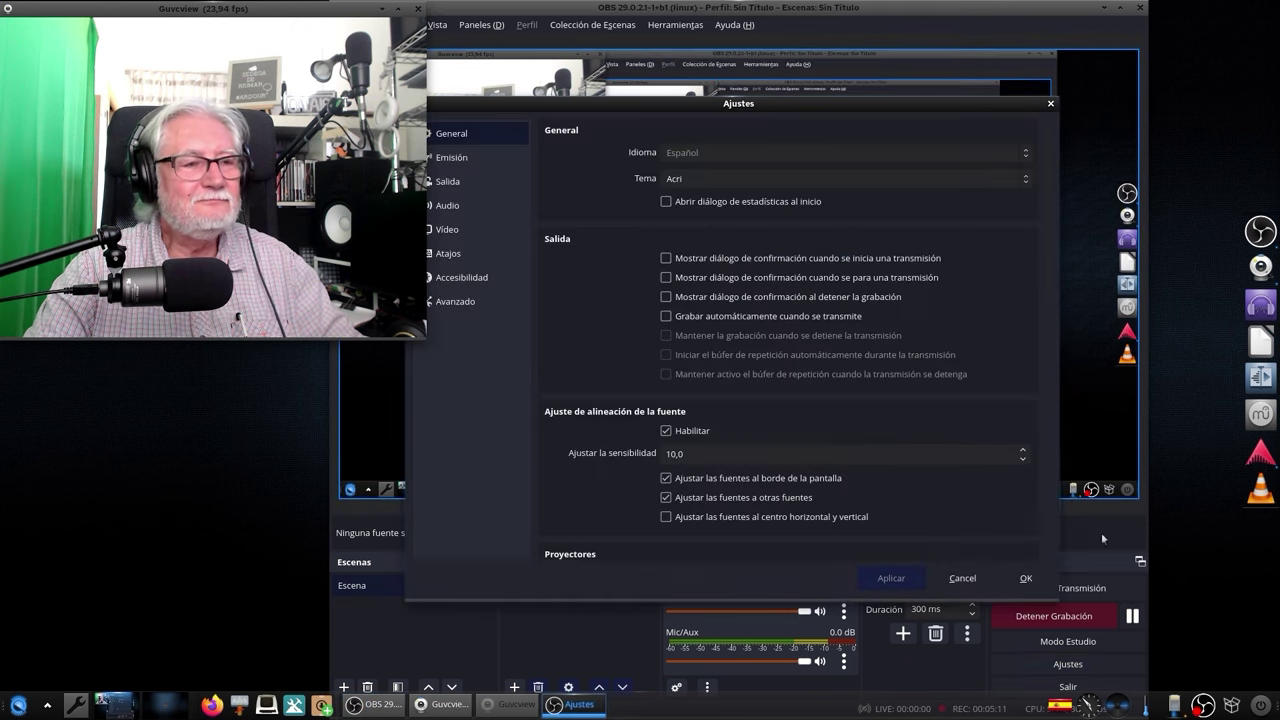
left_click(447, 207)
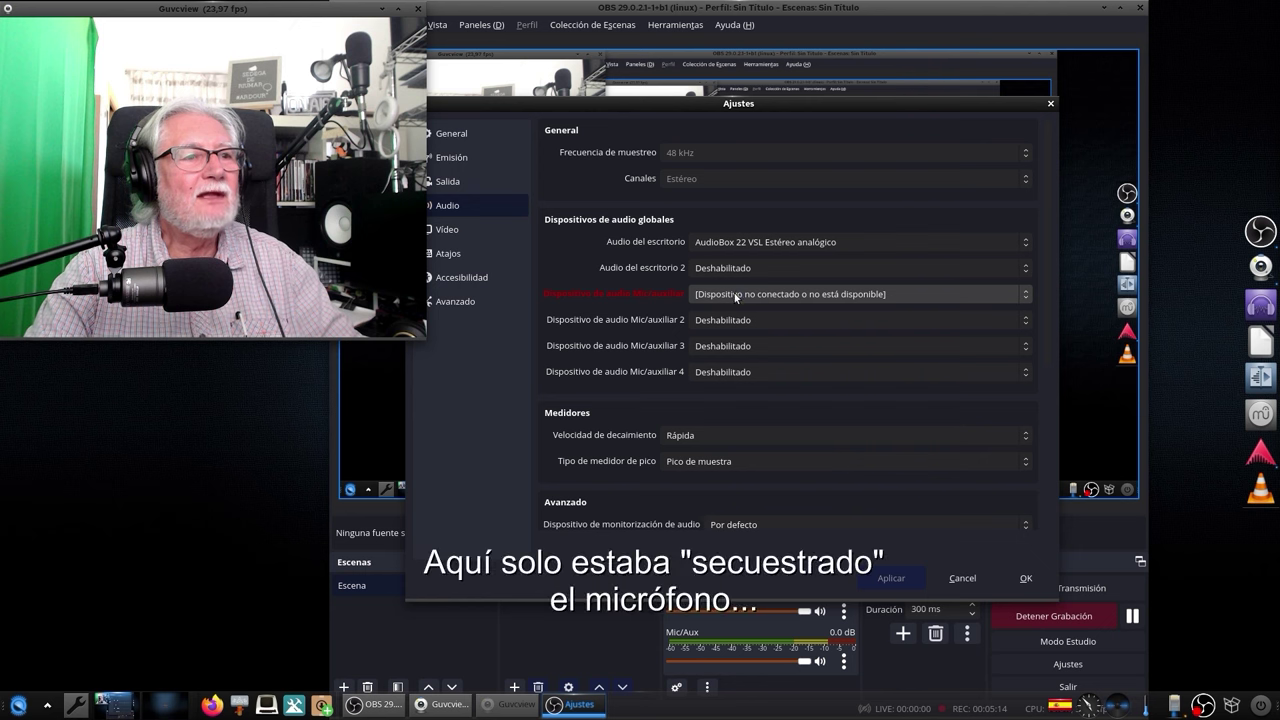
left_click(736, 294)
left_click(741, 396)
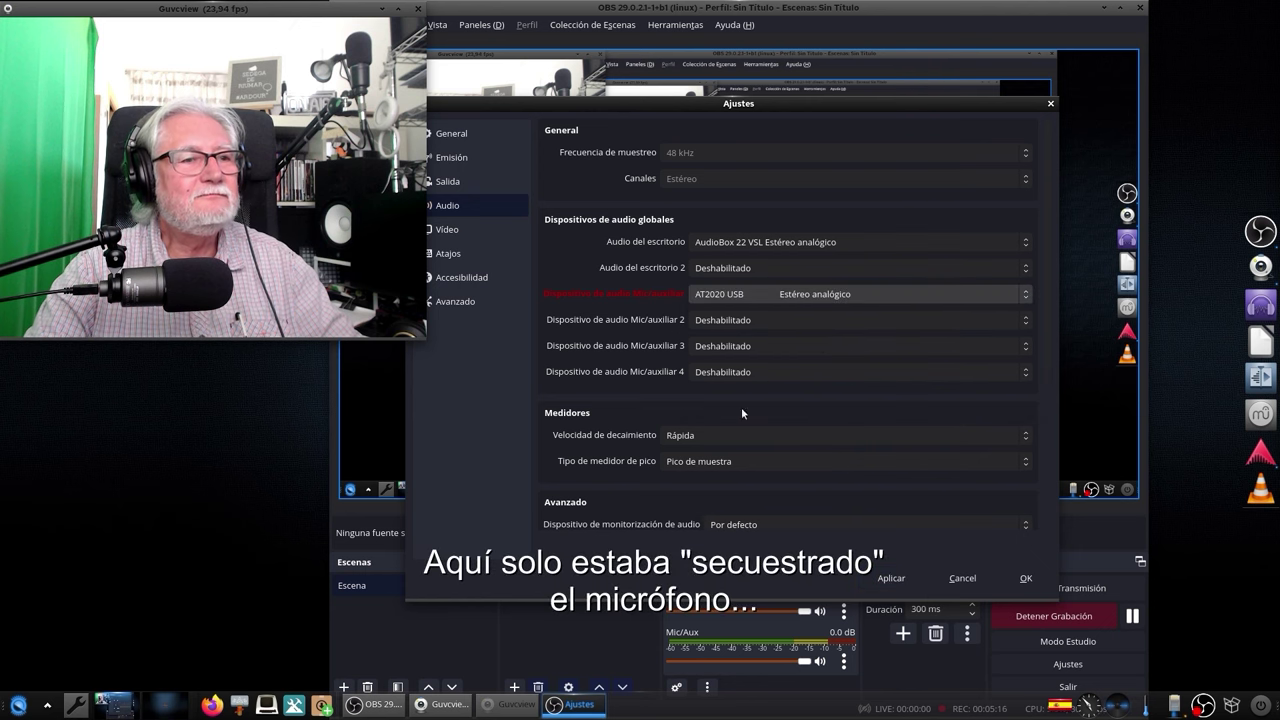
left_click(1026, 578)
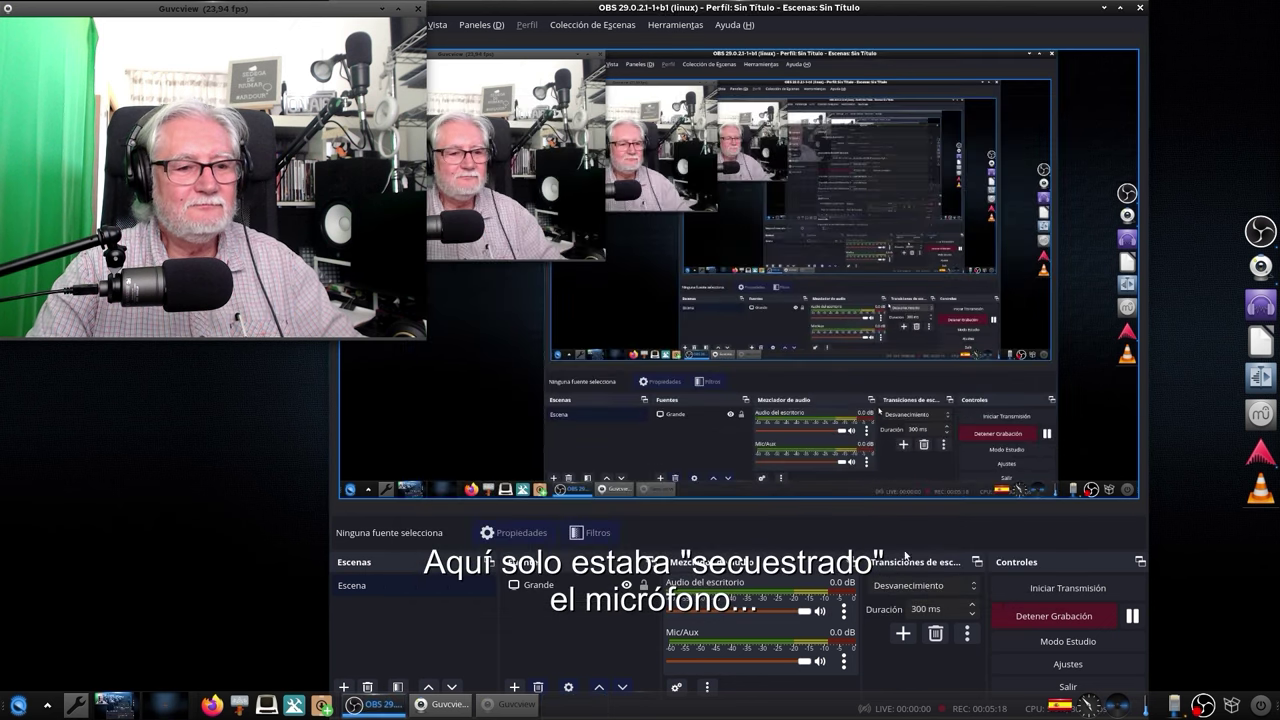
left_click_drag(1026, 17, 1279, 17)
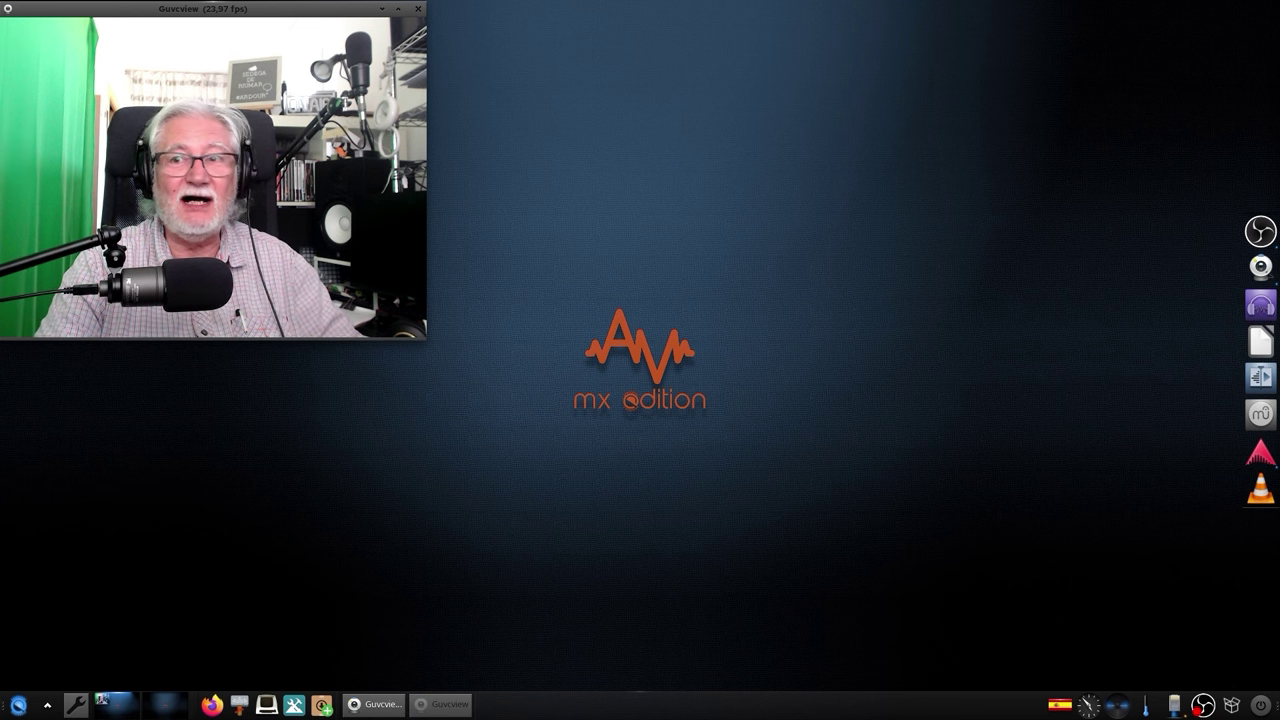
Bring the Ardour session window onto this desktop, move the Guvcview window off it, and maximize Ardour.
left_click_drag(1250, 15, 603, 33)
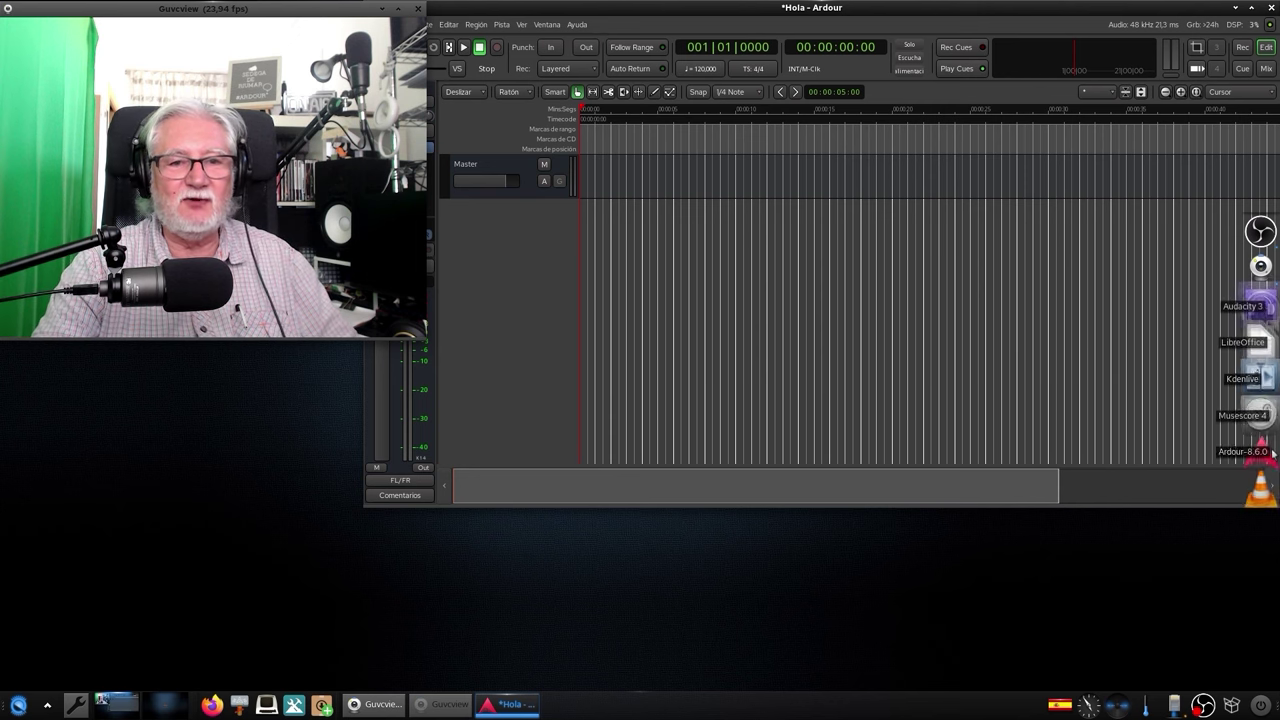
left_click_drag(351, 17, 1279, 121)
left_click_drag(1131, 112, 1279, 120)
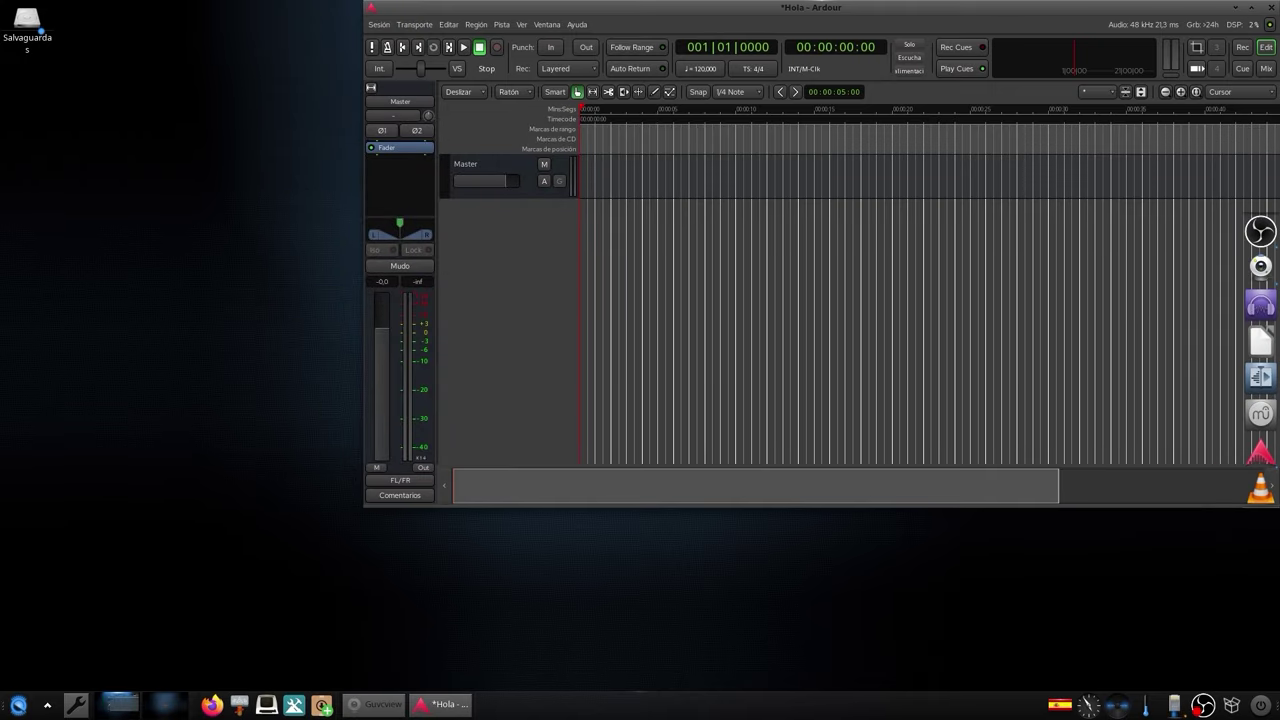
left_click_drag(946, 12, 583, 12)
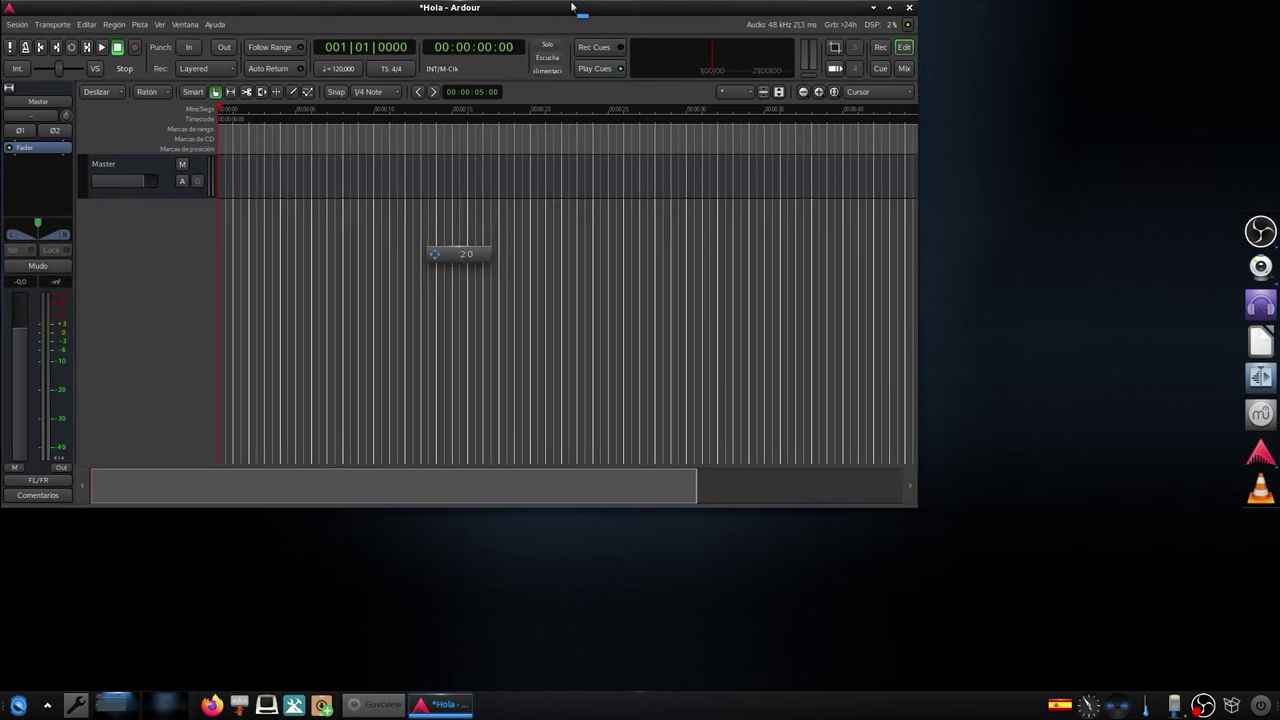
left_click(889, 7)
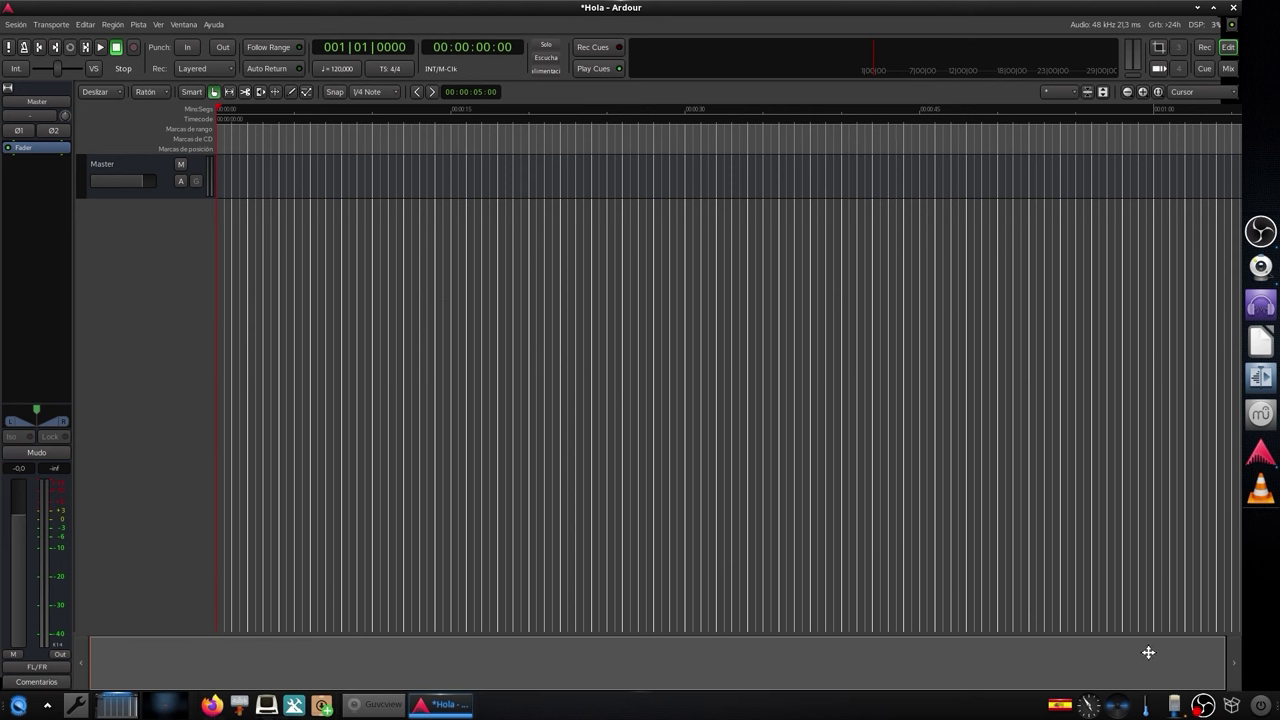
Add qpwgraph to the applications in the IBar launcher and apply the change.
mouse_move(1254, 453)
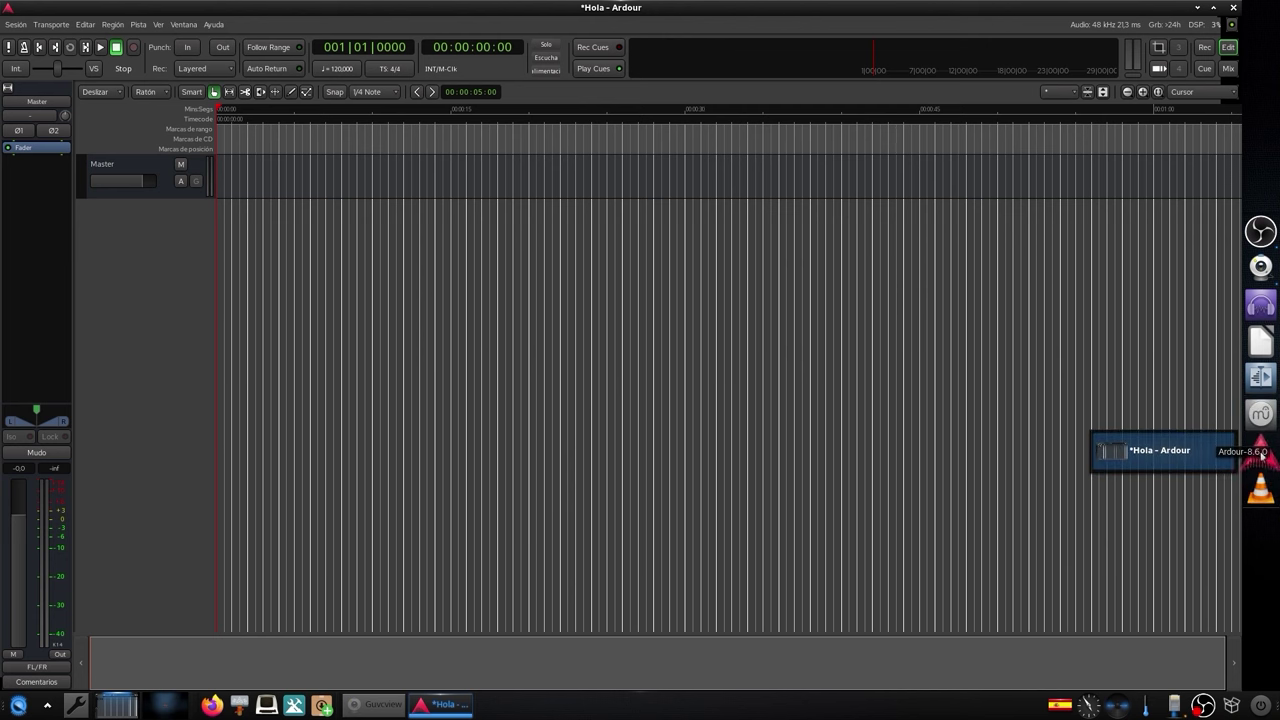
right_click(1254, 453)
mouse_move(1155, 478)
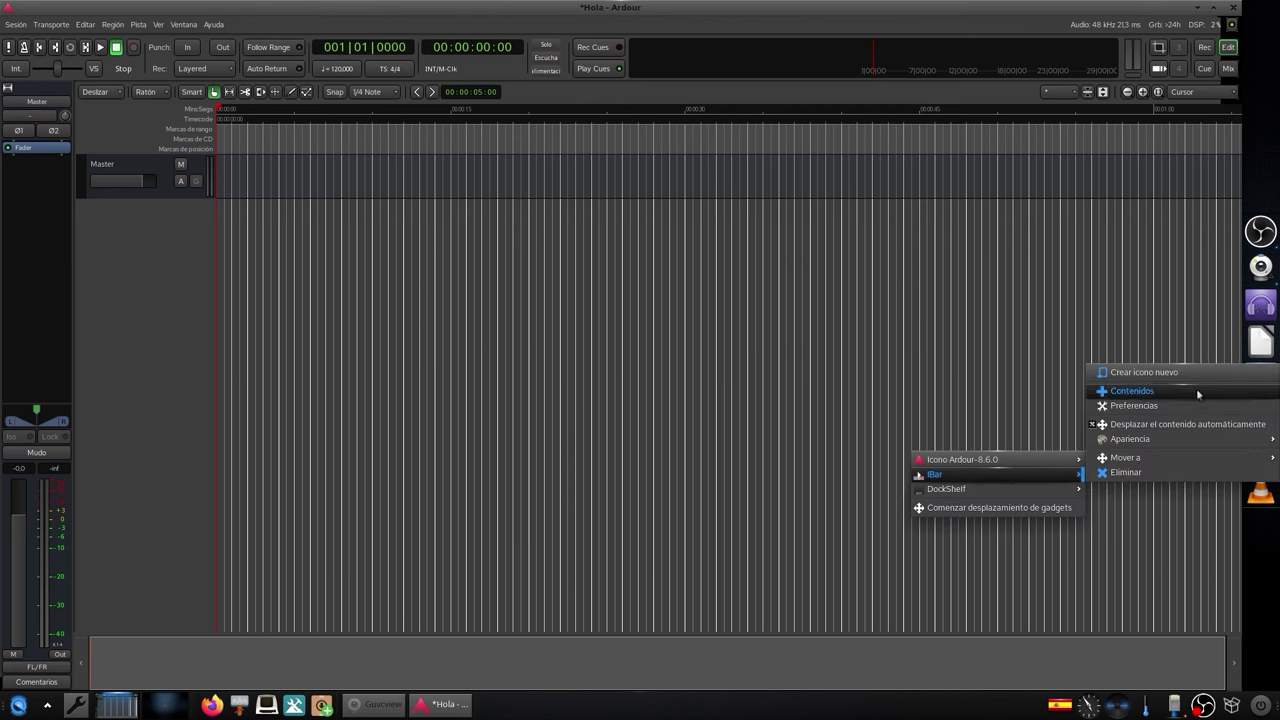
left_click(1200, 392)
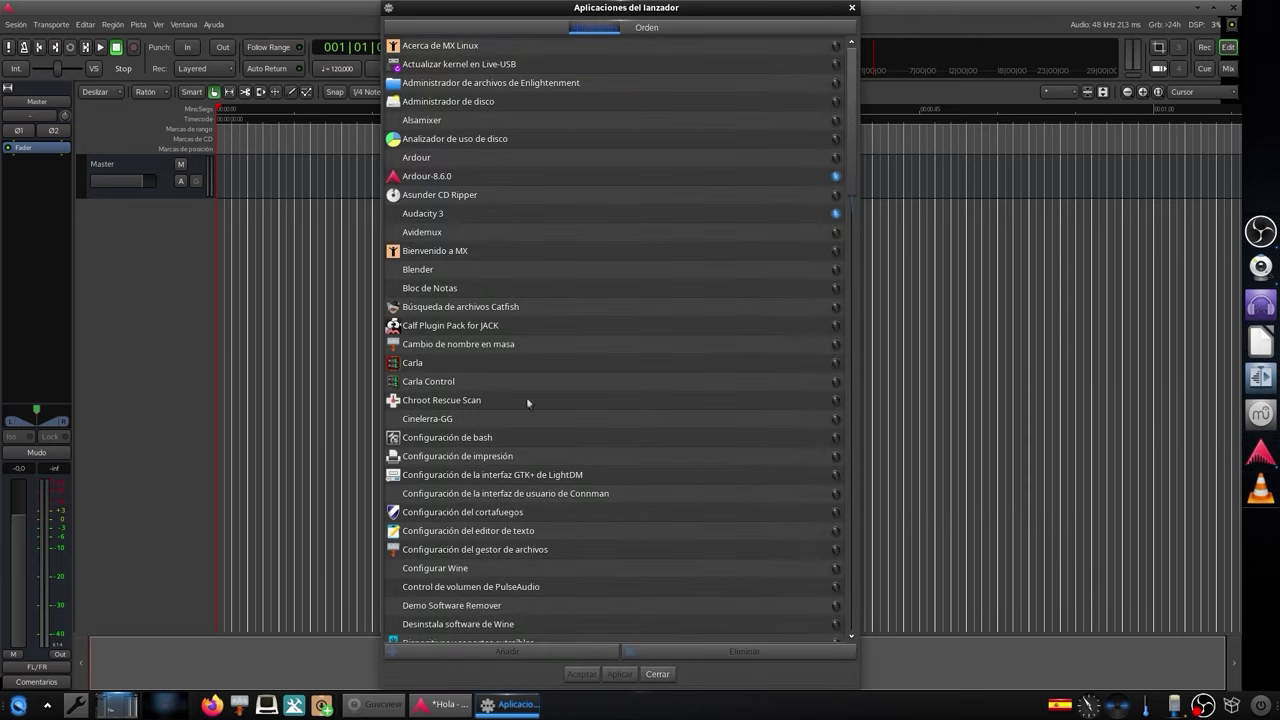
scroll(510, 360, "down", 6)
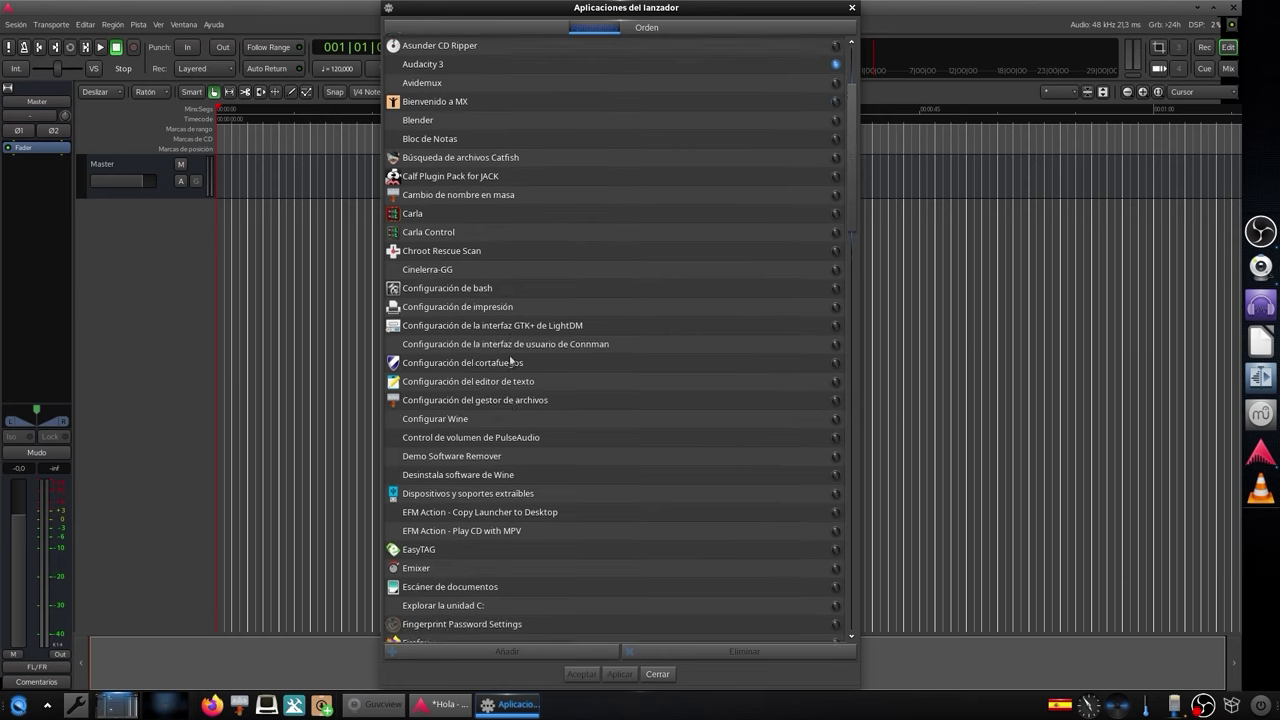
scroll(510, 360, "down", 20)
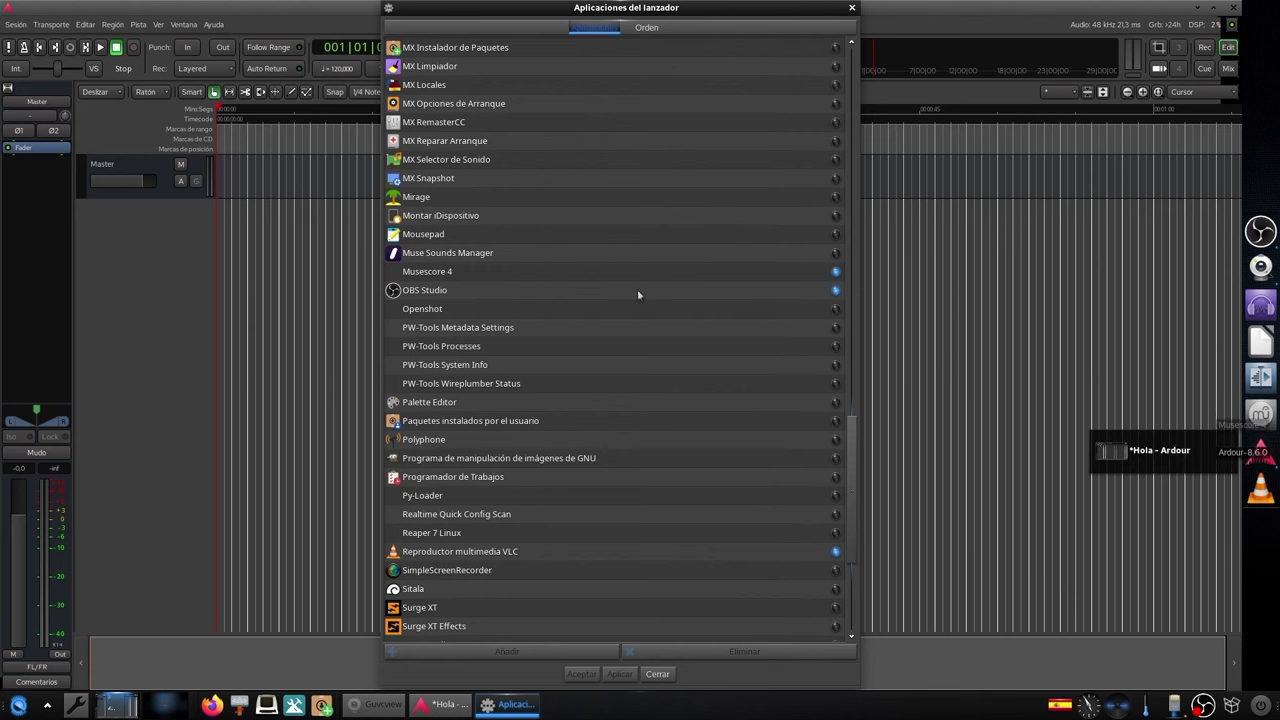
scroll(466, 327, "up", 1)
scroll(467, 332, "up", 1)
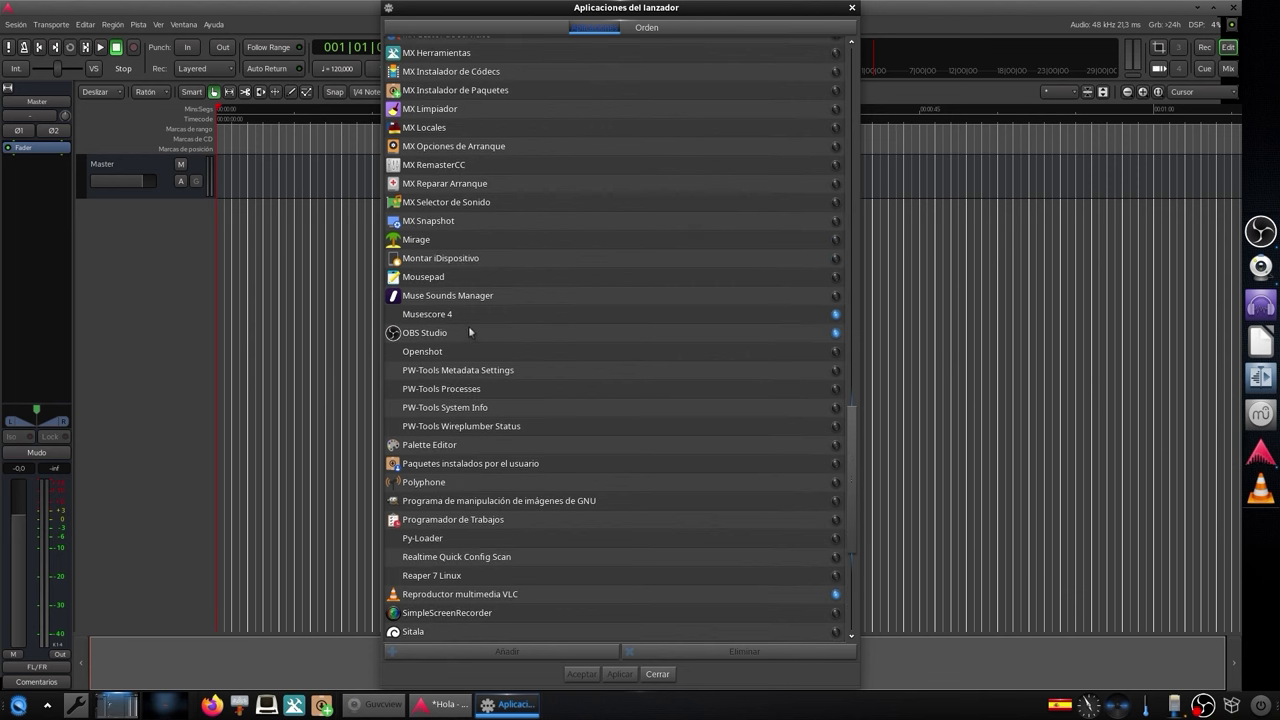
scroll(430, 352, "down", 17)
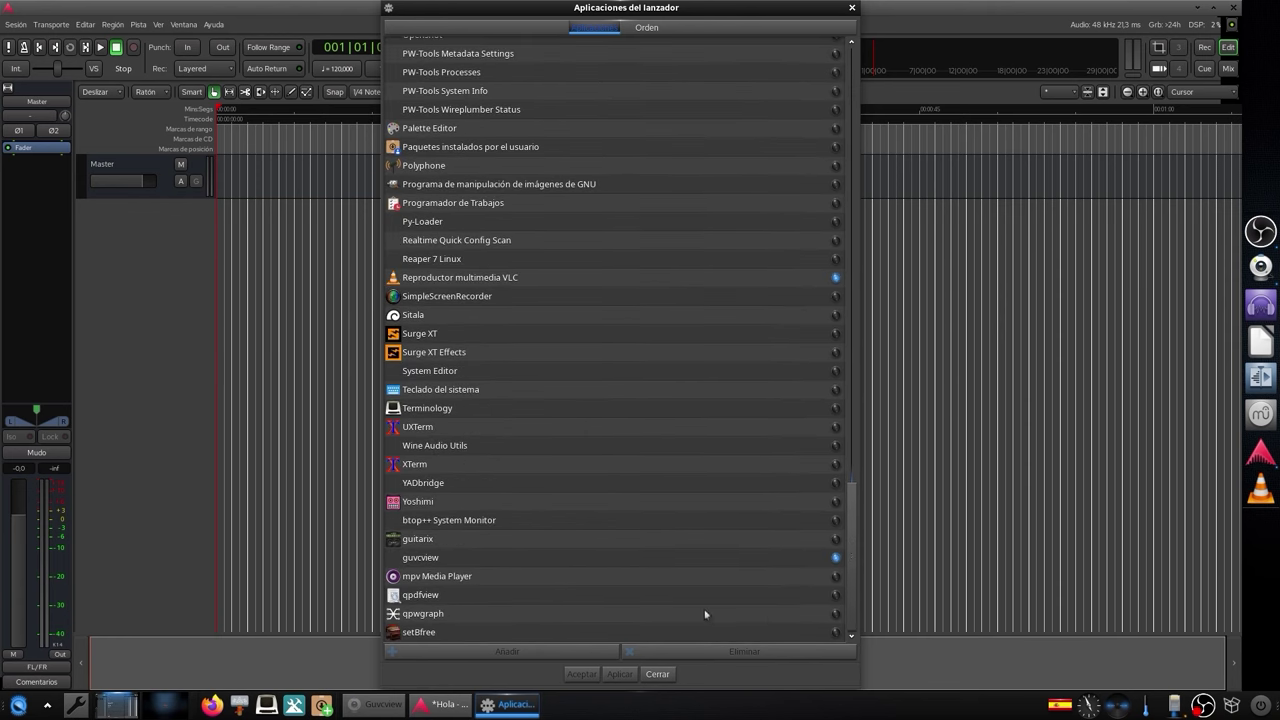
left_click(836, 618)
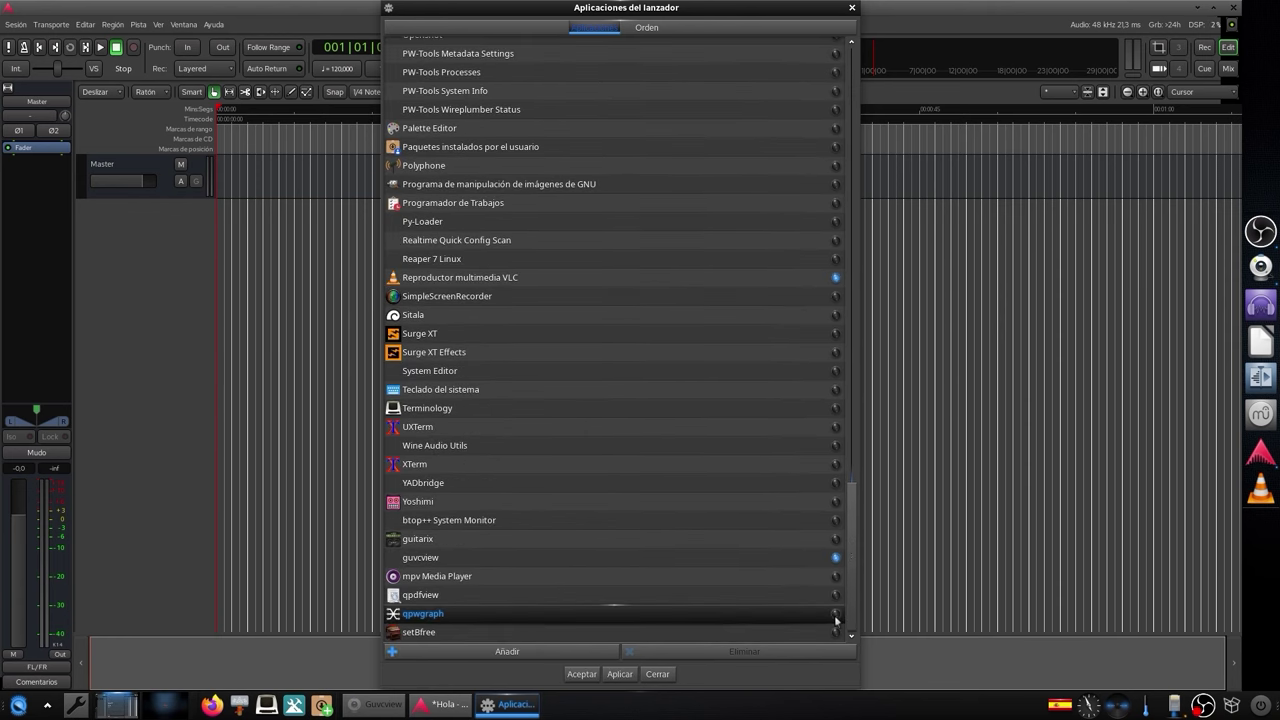
left_click(491, 651)
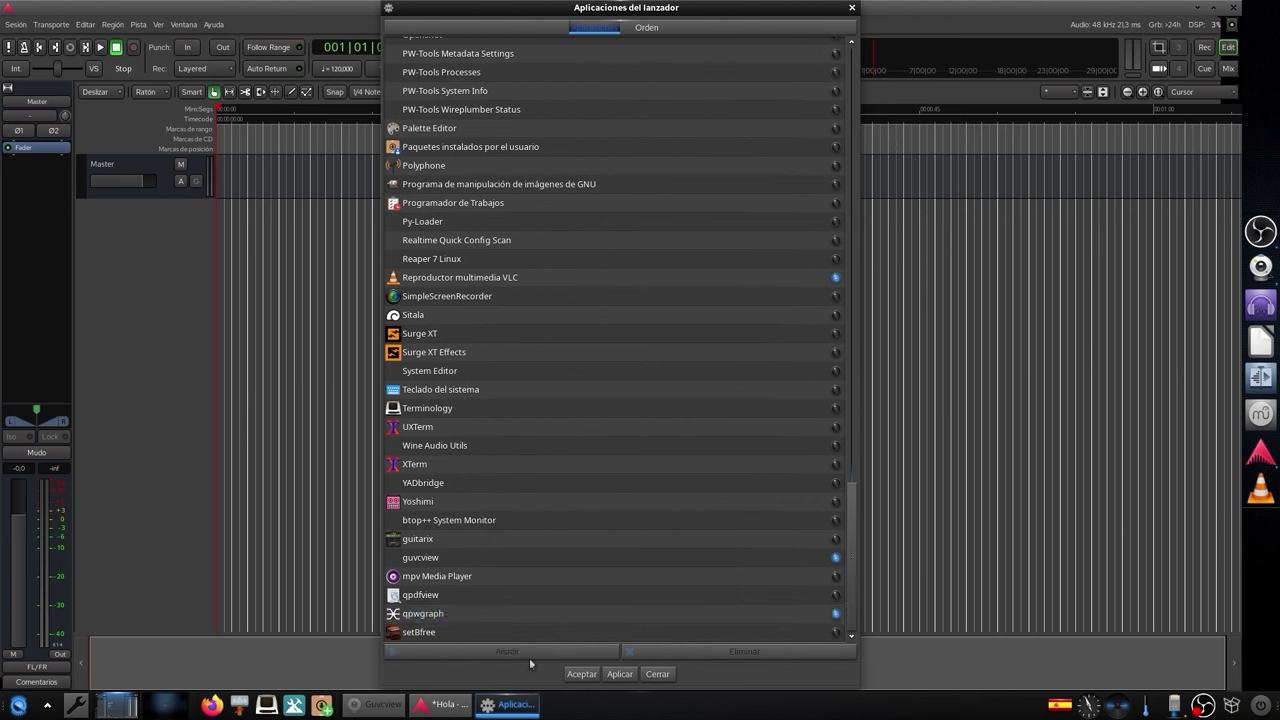
left_click(627, 677)
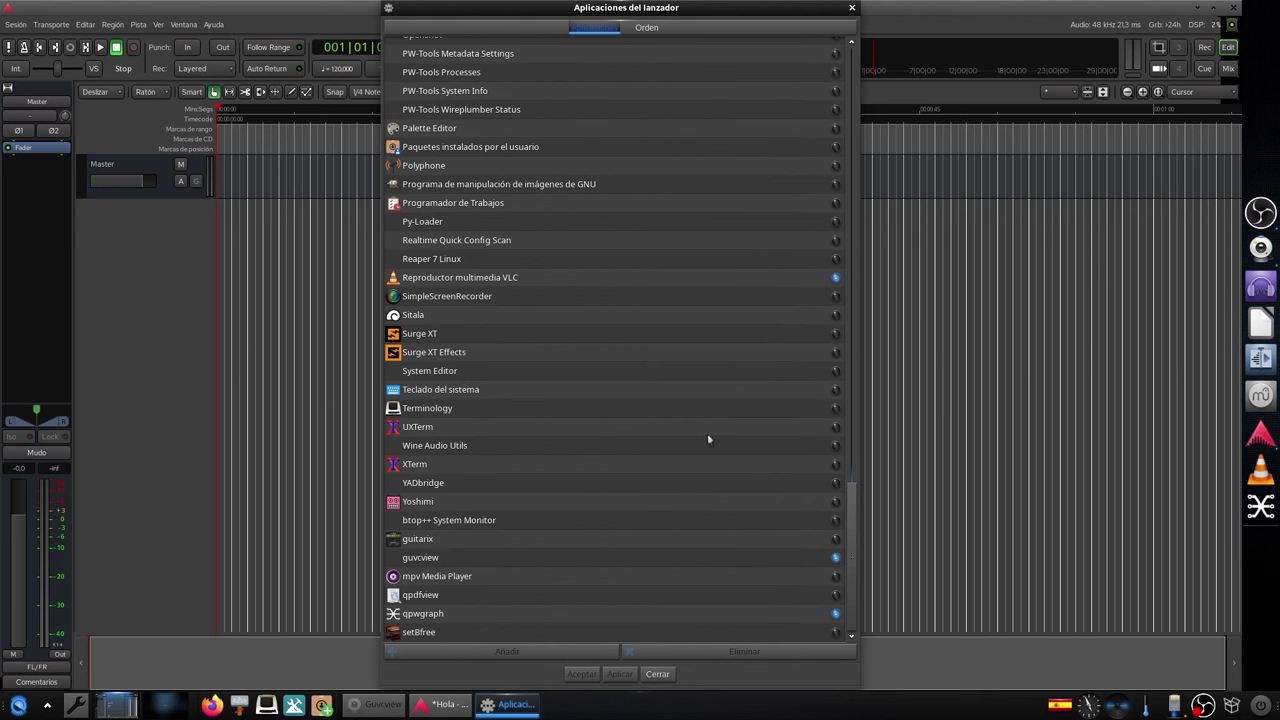
left_click(657, 674)
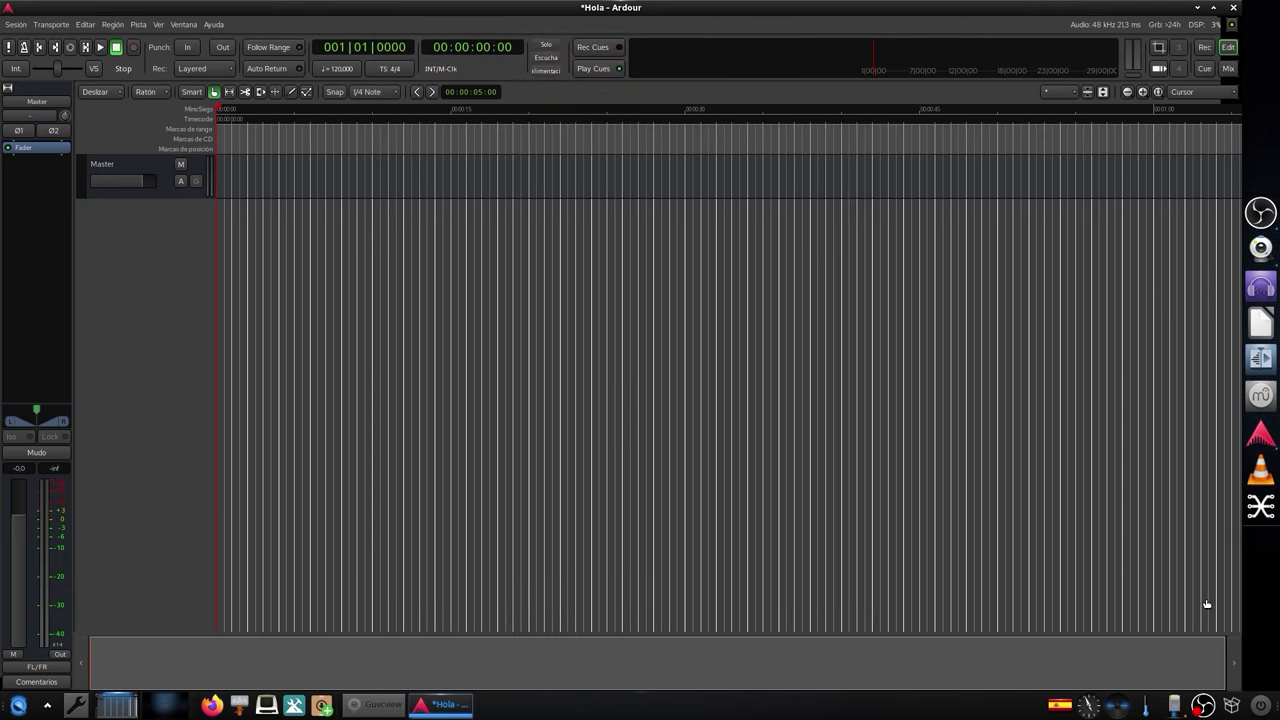
Launch qpwgraph maximized and move the AudioBox 22 VSL capture and Audio Interno playback nodes away from the ardour node.
left_click(1260, 507)
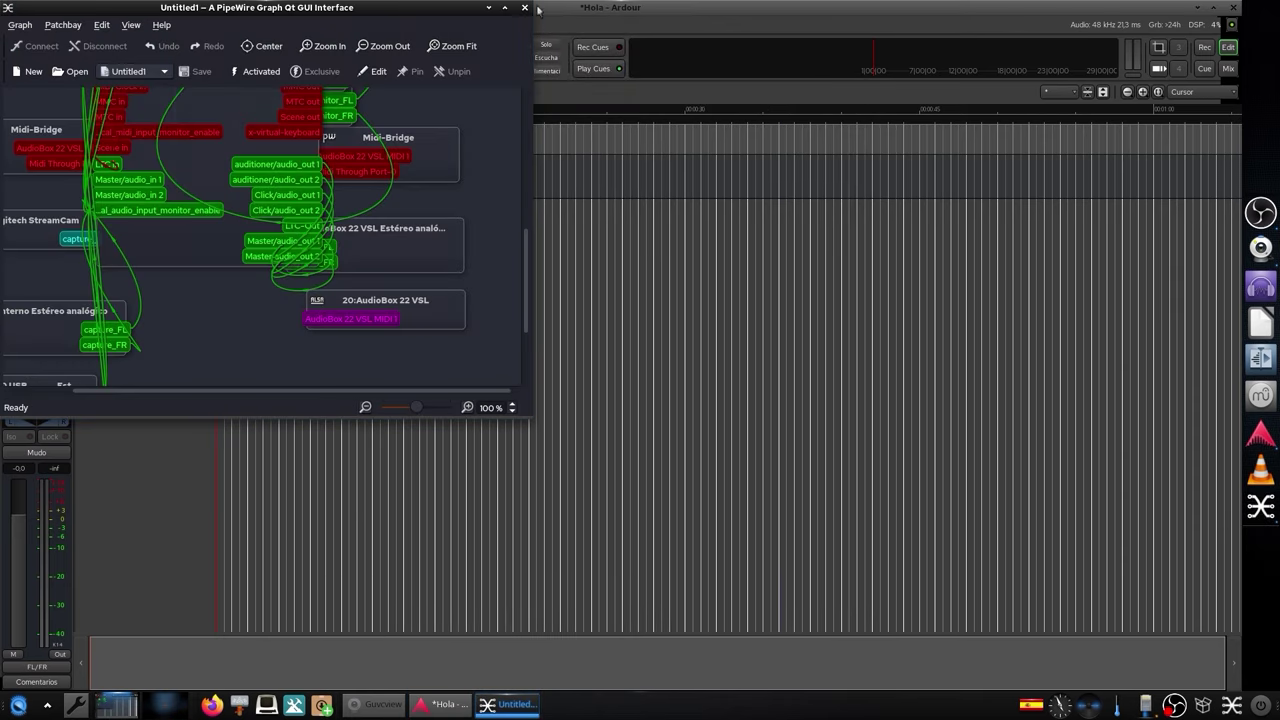
left_click(506, 8)
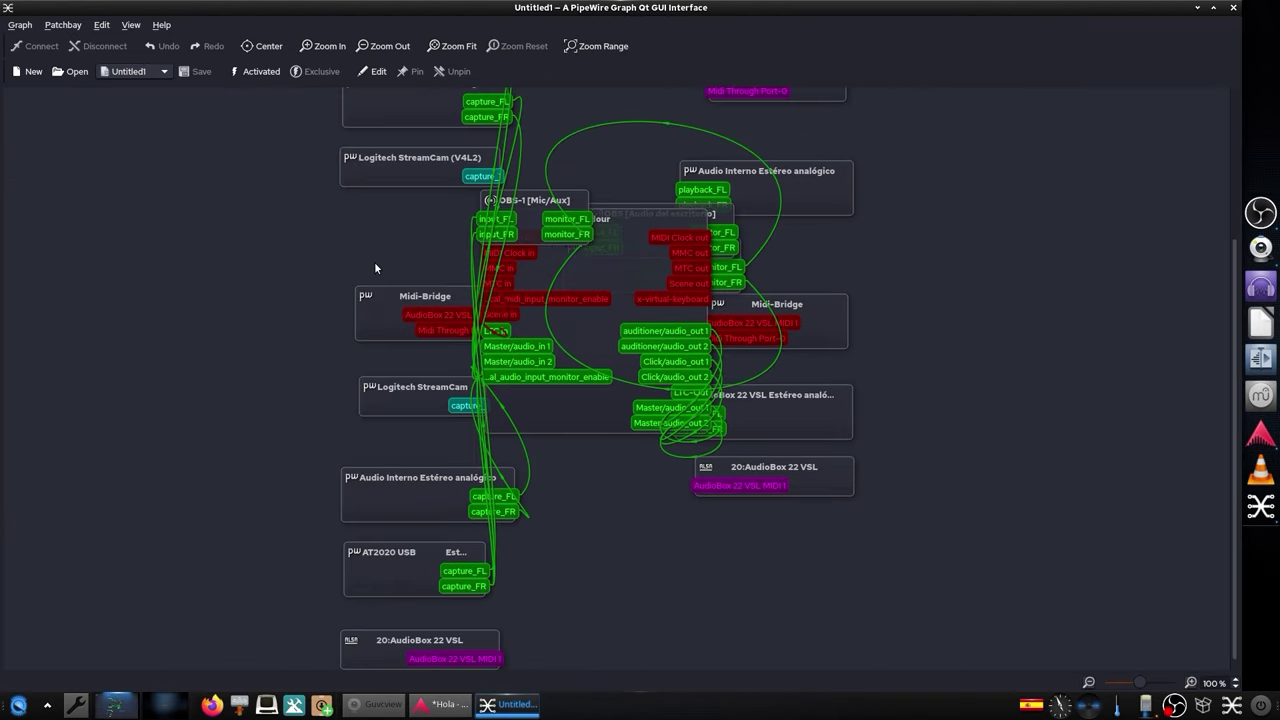
left_click_drag(375, 268, 309, 403)
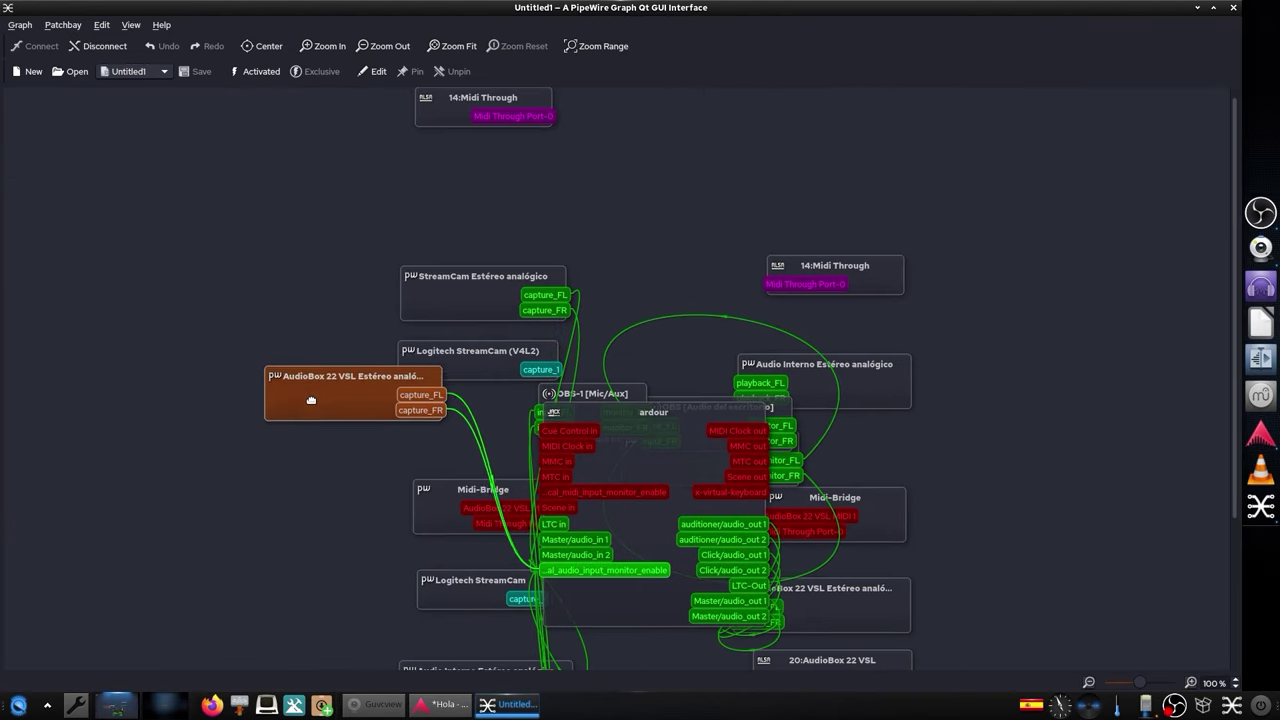
left_click_drag(878, 398, 979, 369)
Move the StreamCam Estéreo analógico node clear of the others and disconnect its capture ports.
left_click_drag(424, 286, 299, 233)
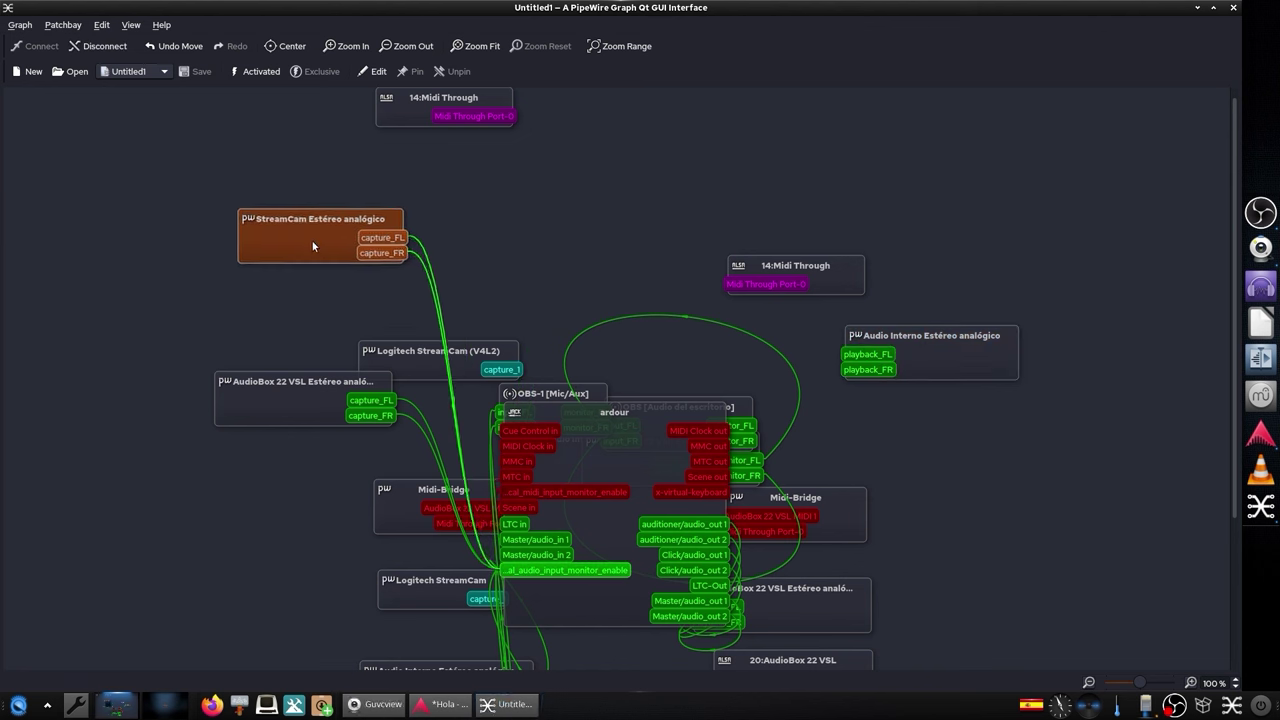
right_click(314, 243)
left_click(350, 267)
Spread out the two Logitech StreamCam nodes, the OBS-1 [Mic/Aux] node and the source Midi-Bridge node around the ardour node.
left_click_drag(409, 354, 338, 312)
left_click_drag(544, 395, 1002, 510)
left_click_drag(372, 506, 142, 508)
left_click_drag(403, 592, 206, 596)
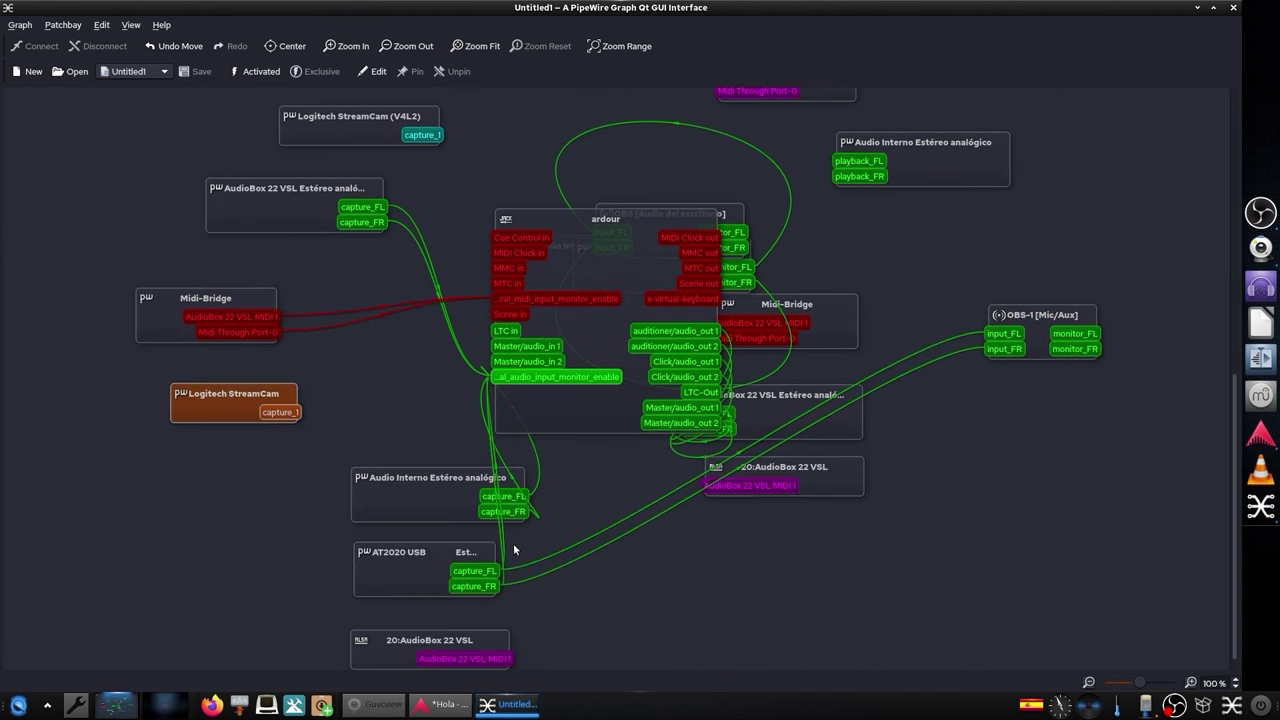
Move the Audio Interno Estéreo analógico capture node aside and disconnect it from Ardour.
left_click_drag(422, 513, 234, 518)
right_click(238, 502)
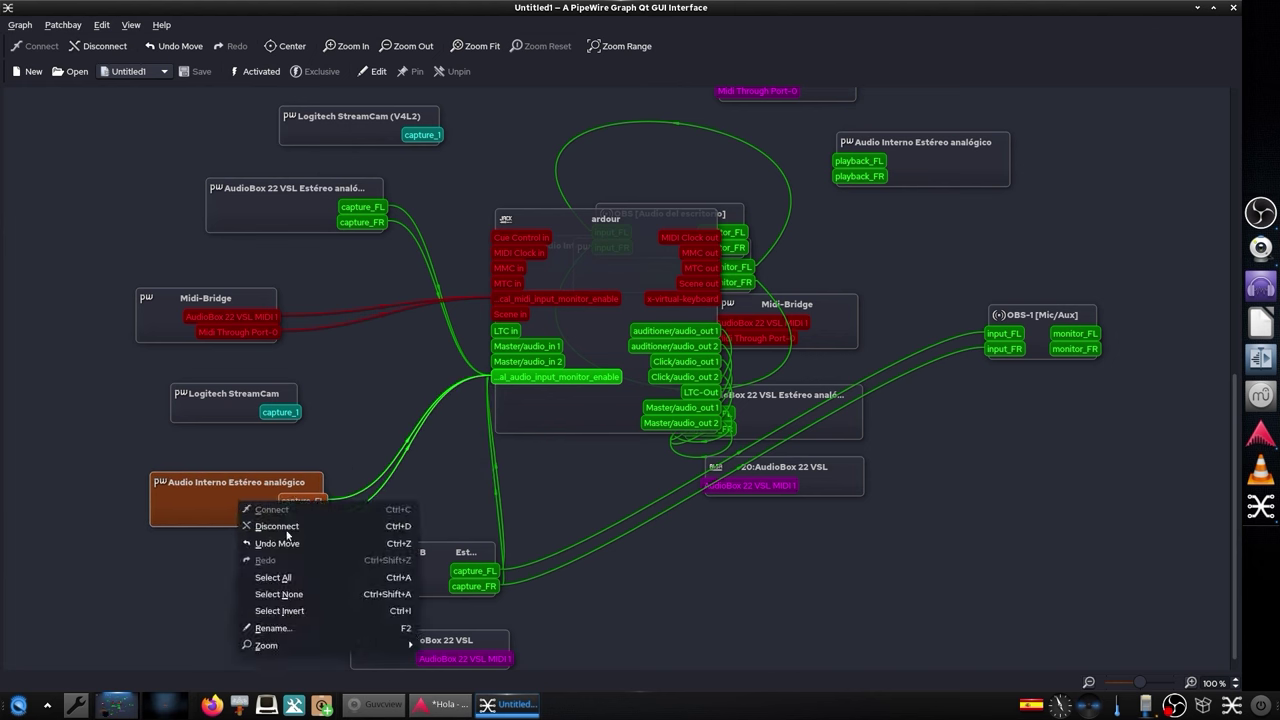
left_click(287, 526)
Rearrange the AT2020 USB, 20:AudioBox 22 VSL source, OBS-1 [Mic/Aux], ardour and AudioBox 22 VSL playback nodes so their links are readable.
left_click_drag(424, 555, 208, 437)
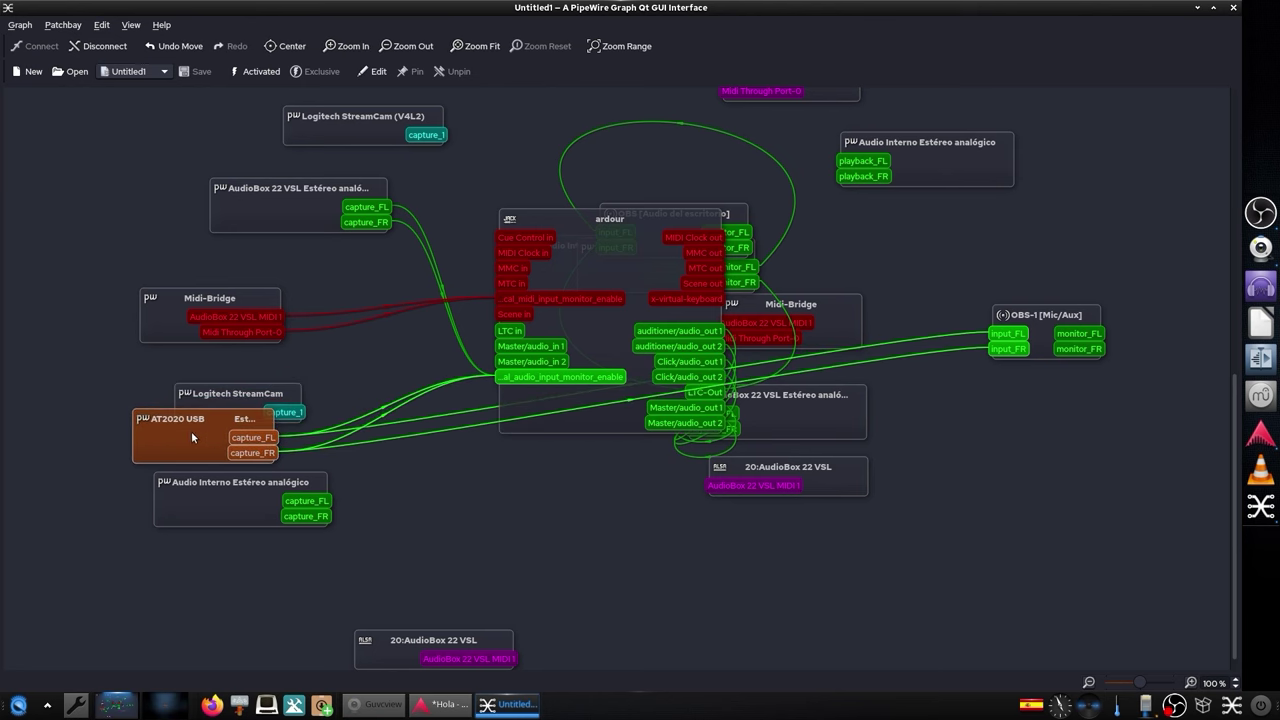
left_click_drag(416, 625, 282, 561)
left_click_drag(1044, 316, 998, 567)
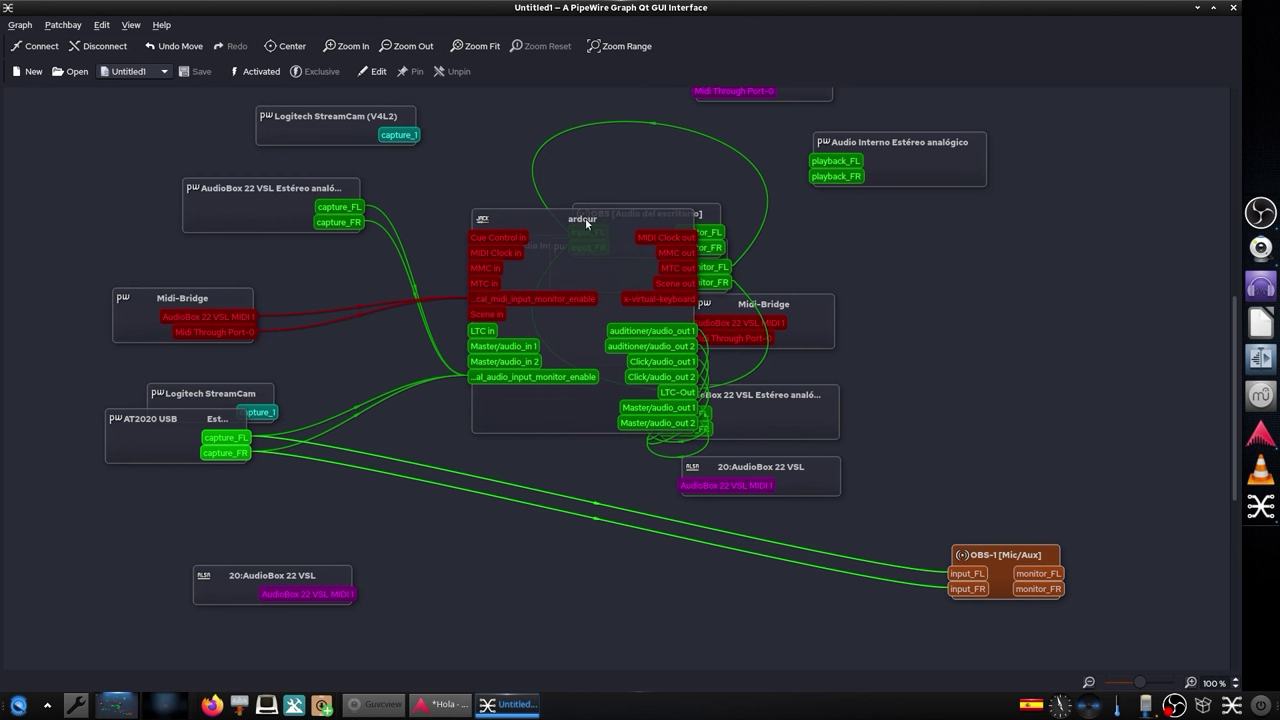
left_click_drag(585, 218, 489, 258)
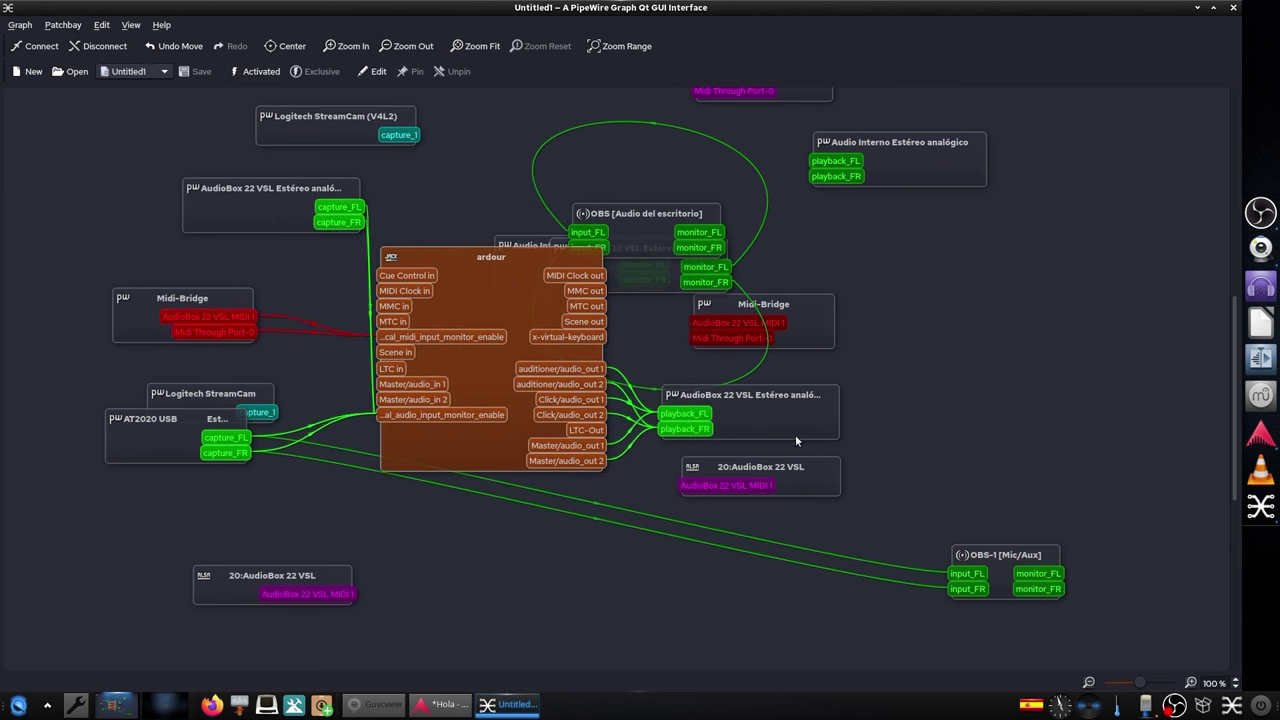
left_click_drag(793, 424, 1080, 422)
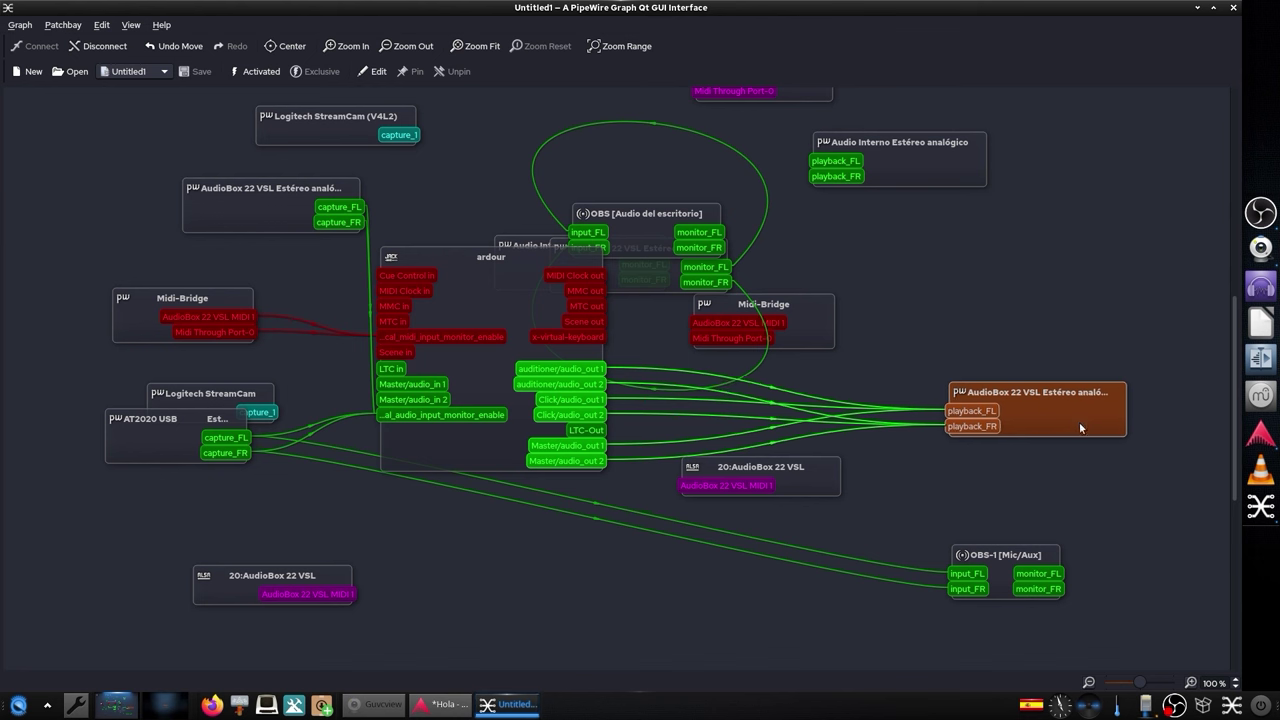
Move the destination Midi-Bridge, OBS [Audio del escritorio], AudioBox 22 VSL monitor and Audio Interno monitor nodes clear of the ardour node.
left_click_drag(763, 304, 850, 601)
left_click_drag(669, 228, 971, 269)
left_click_drag(549, 237, 184, 240)
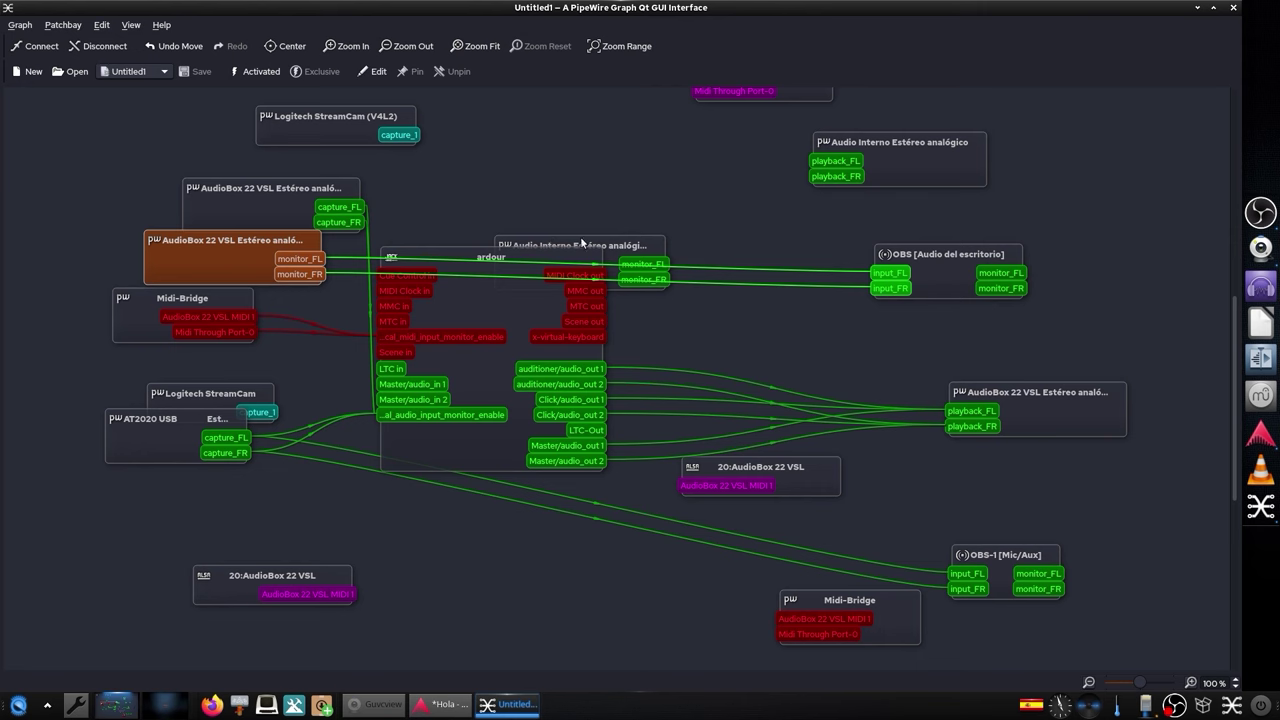
left_click_drag(594, 238, 524, 92)
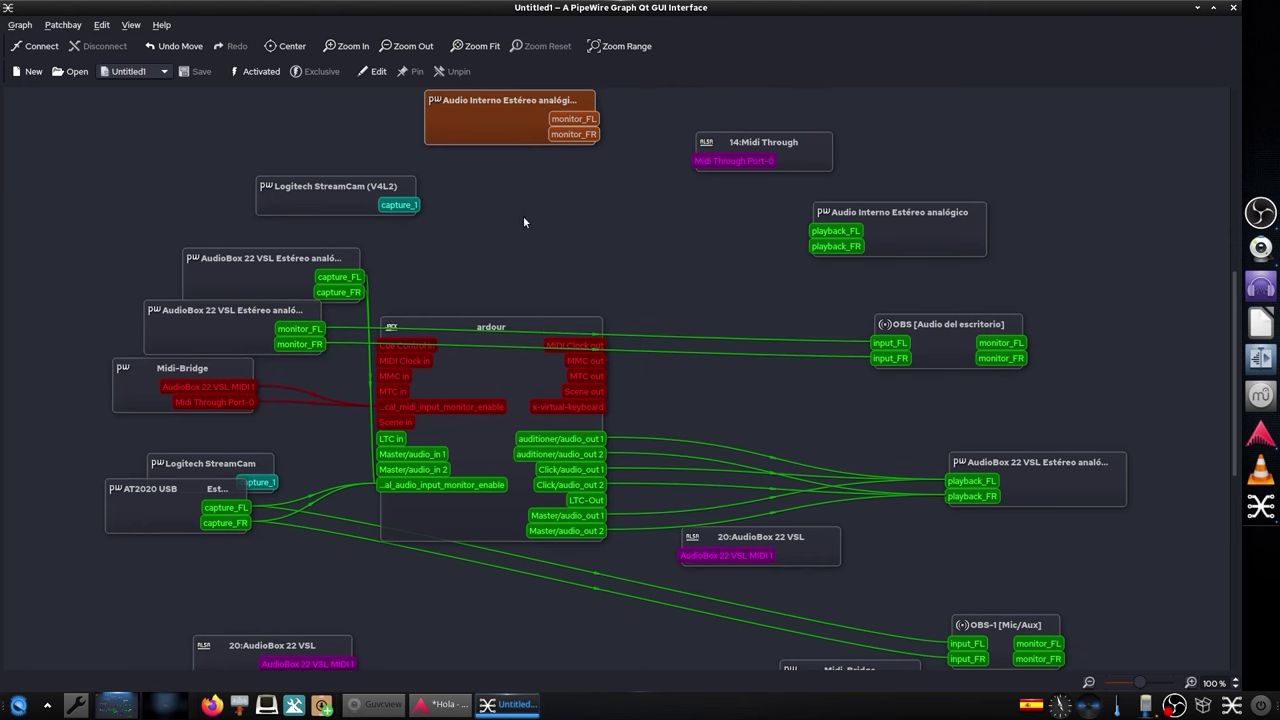
Reposition the ardour node, place Logitech StreamCam below AT2020 USB in the 90% view, and close qpwgraph.
left_click(1088, 683)
mouse_move(630, 263)
left_mouse_down()
mouse_move(644, 246)
mouse_move(628, 233)
mouse_move(617, 244)
left_mouse_up()
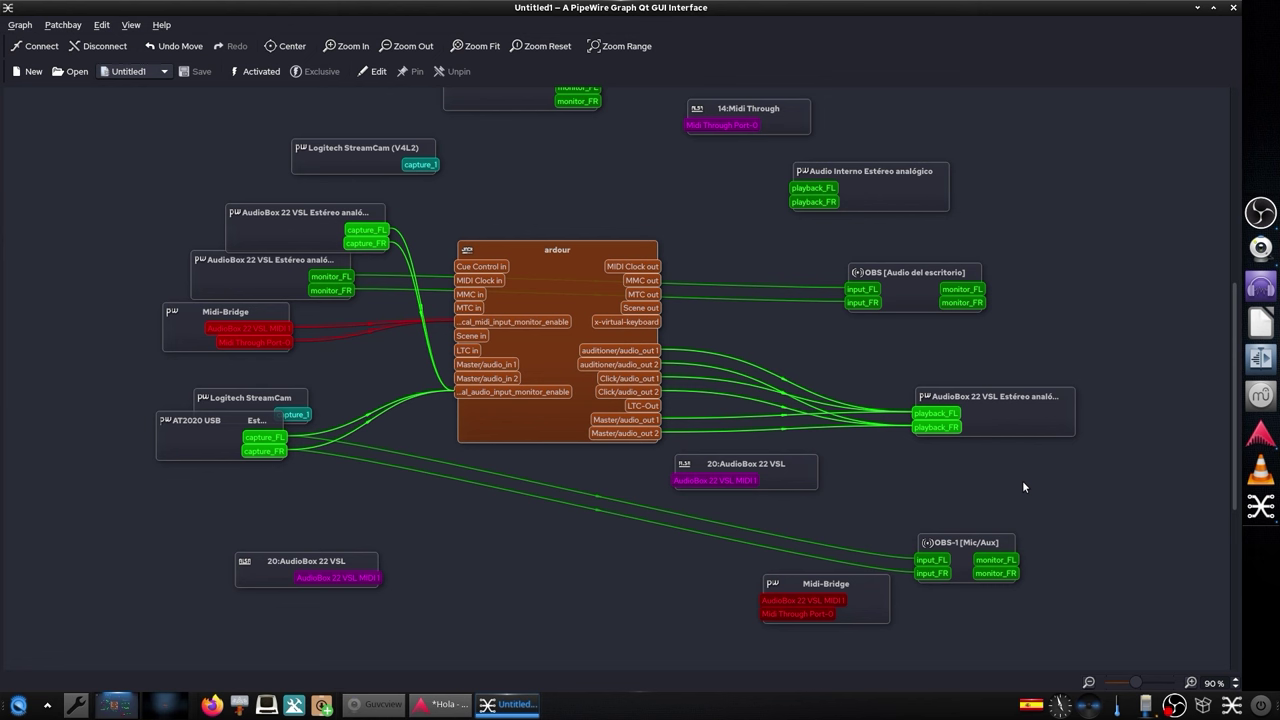
left_click_drag(571, 255, 566, 274)
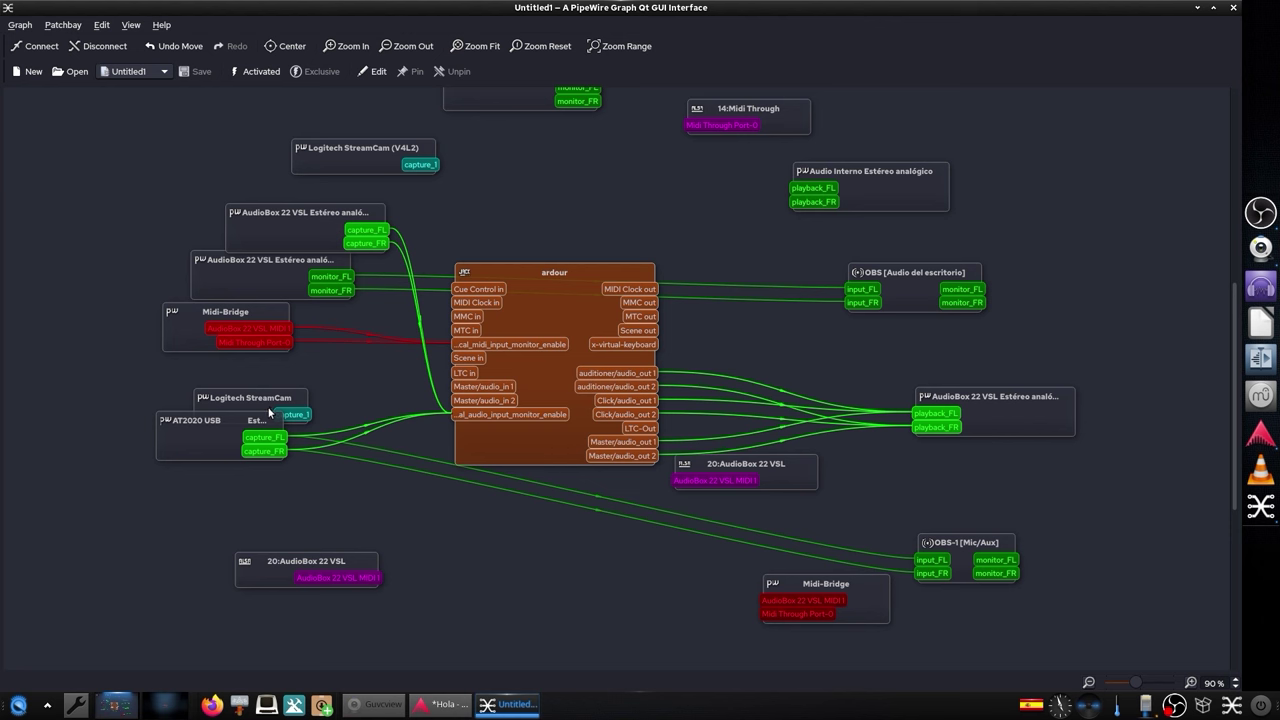
left_click_drag(268, 400, 242, 509)
left_click_drag(569, 274, 567, 249)
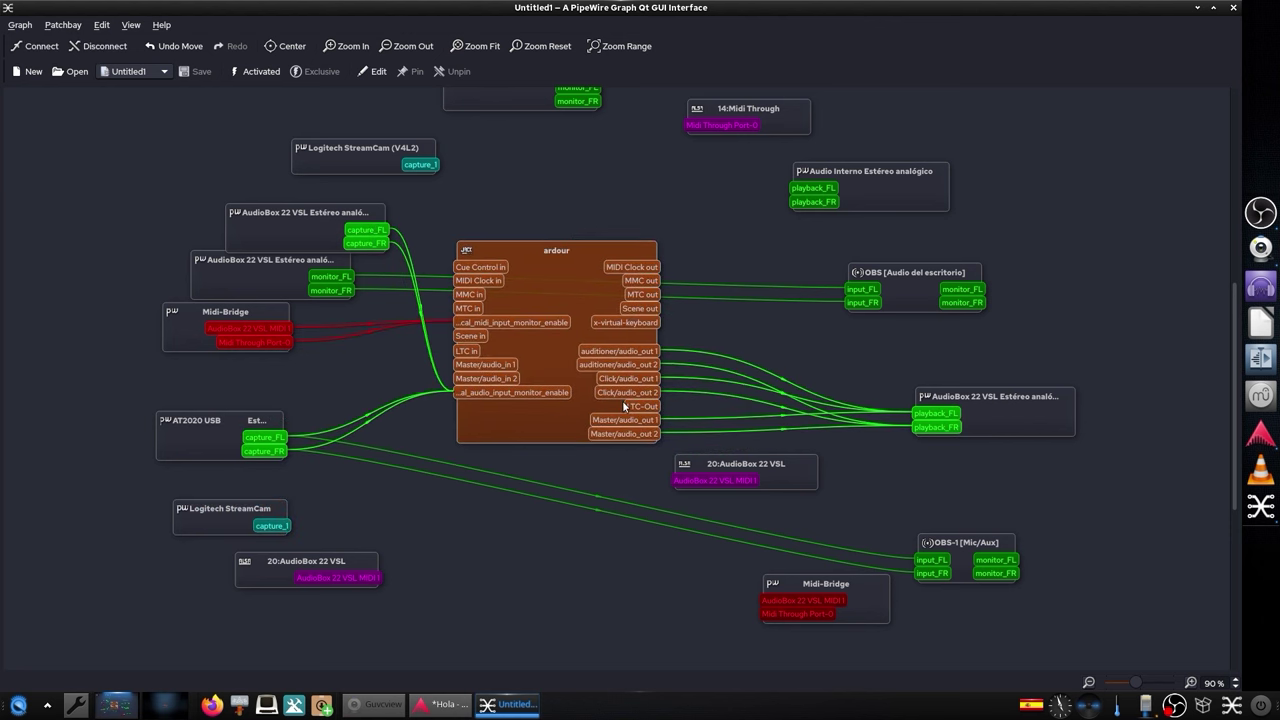
left_click(1234, 8)
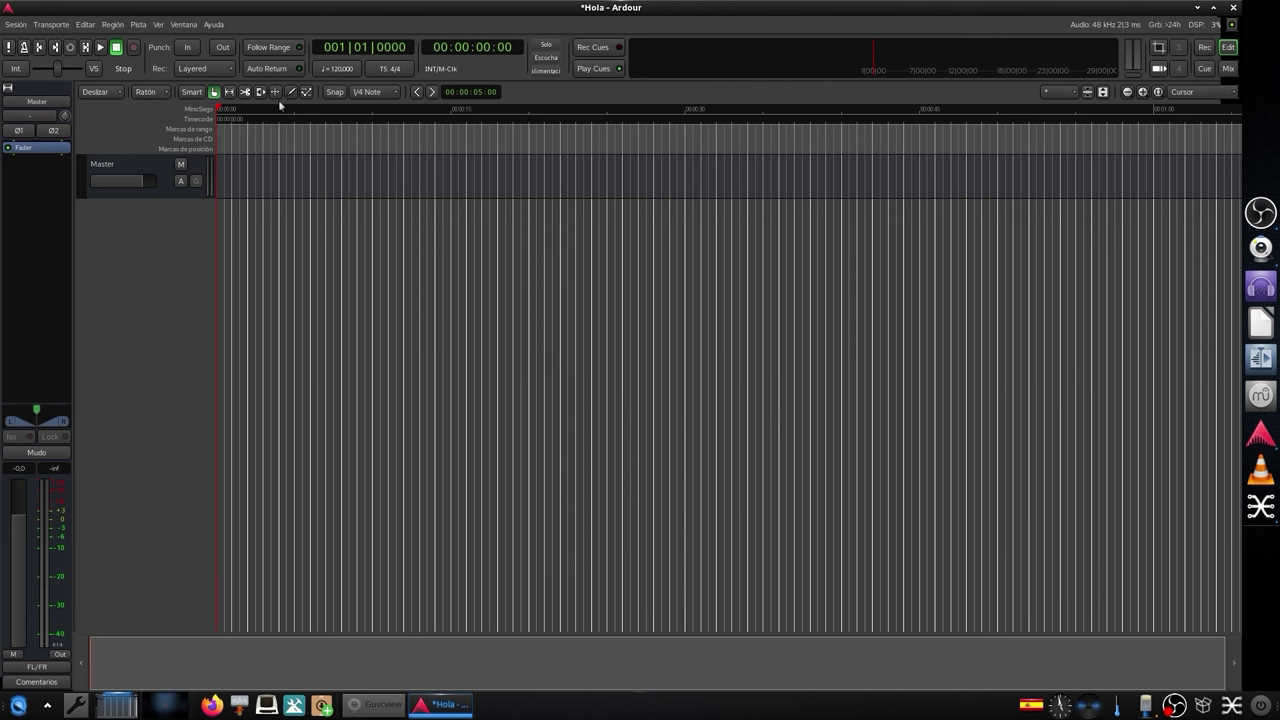
Enable Ardour's metronome, play the session for a few seconds to test the click, and stop playback.
left_click(25, 48)
left_click(101, 48)
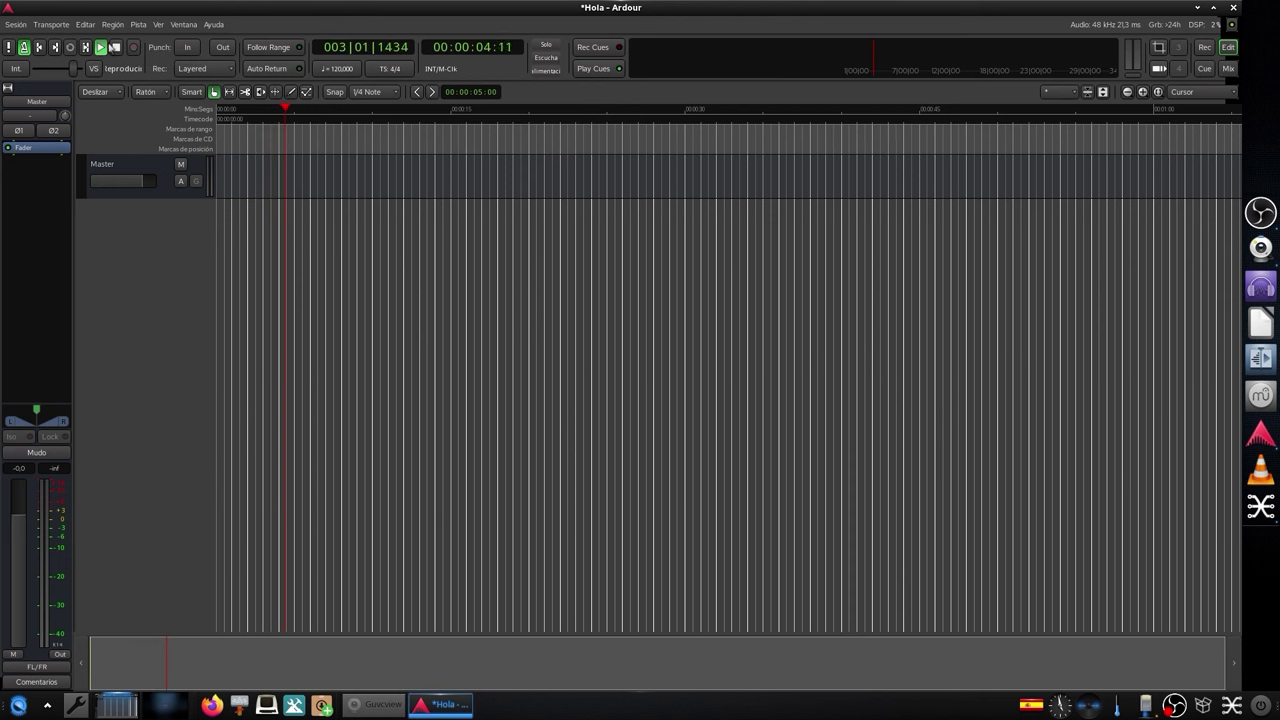
left_click(116, 47)
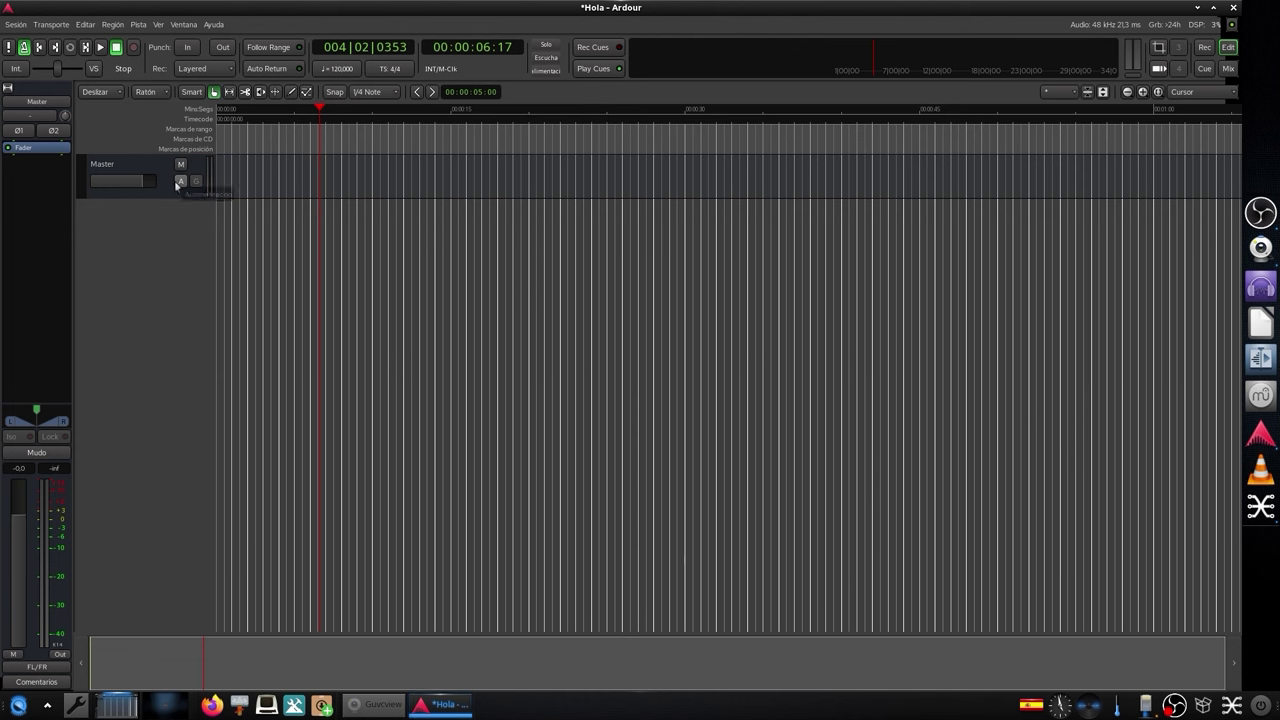
Bring the Guvcview window onto the Ardour desktop and place it over the empty timeline area.
left_click_drag(1240, 170, 221, 317)
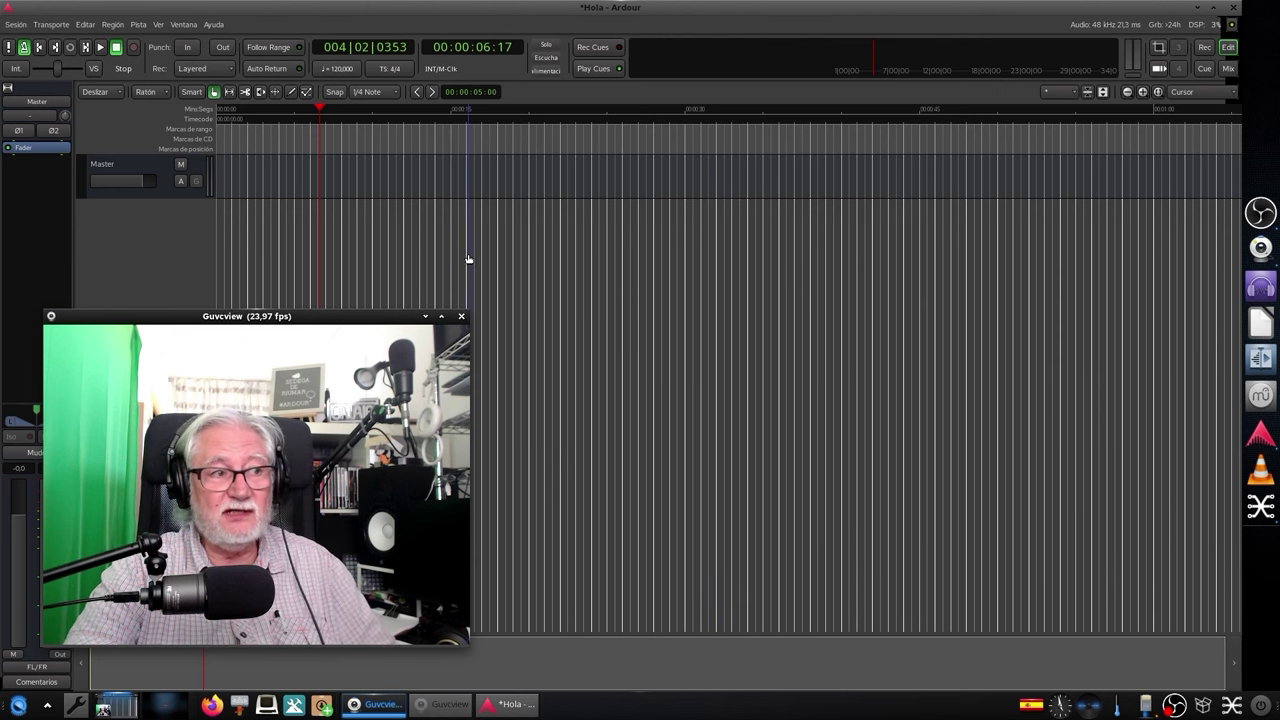
left_click_drag(385, 320, 1012, 309)
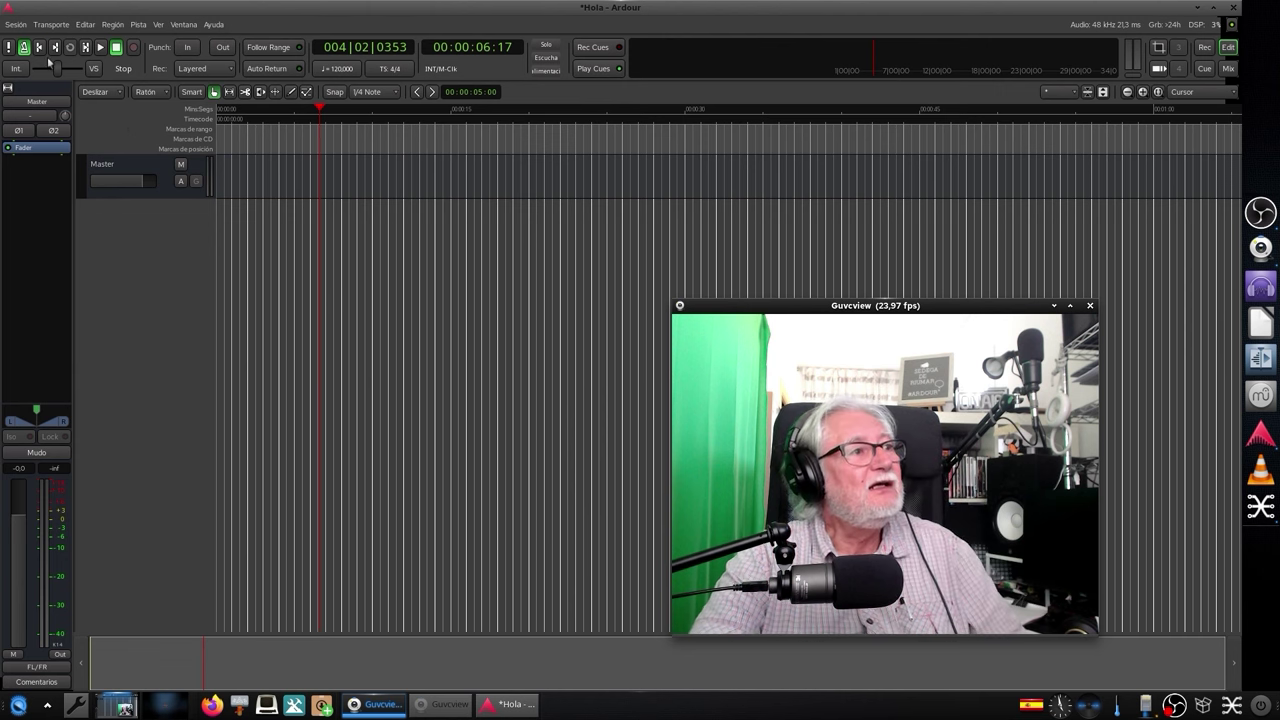
Open the Linux VST2 search path for editing in Ardour's VST plugin preferences.
left_click(82, 30)
left_click(84, 26)
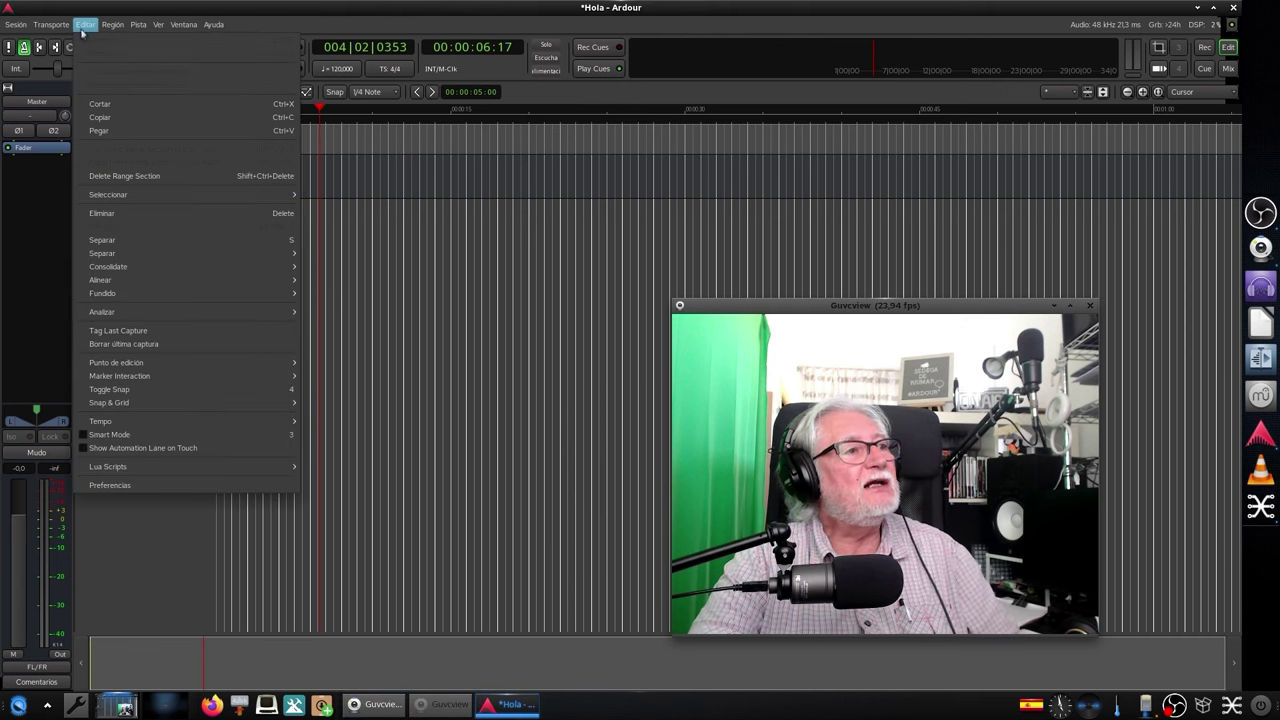
left_click(116, 486)
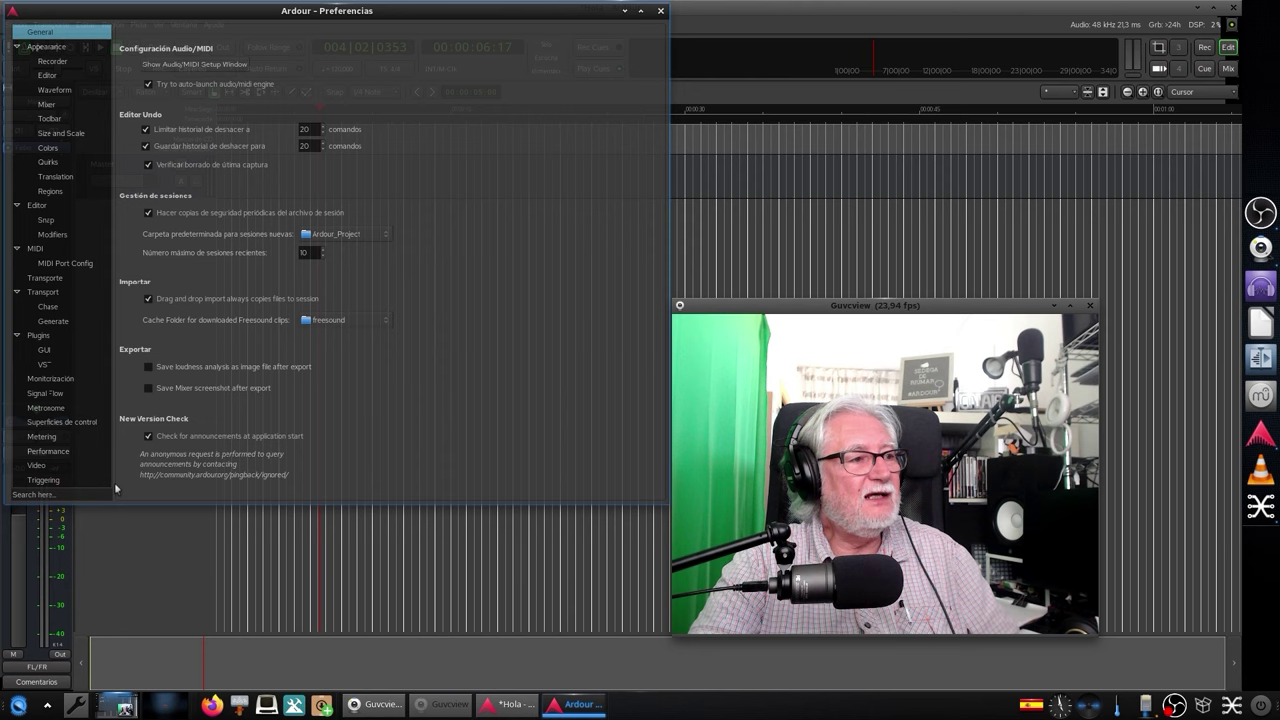
left_click(40, 366)
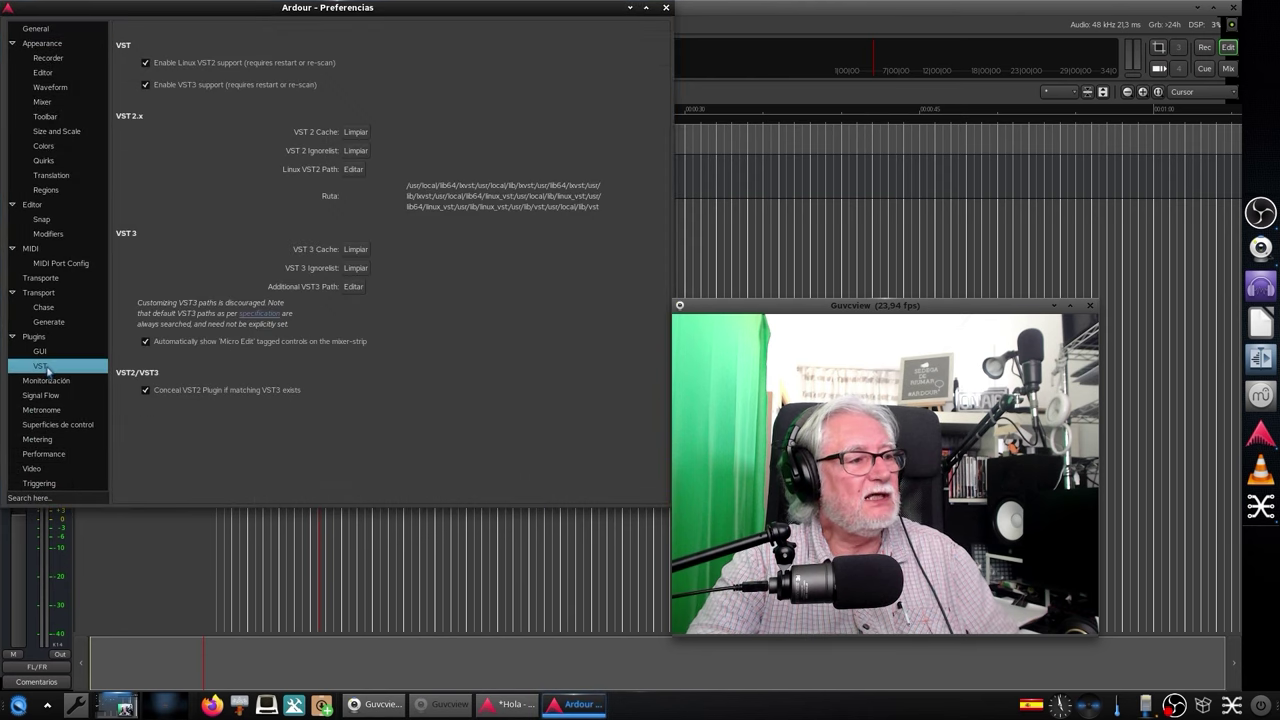
left_click(352, 170)
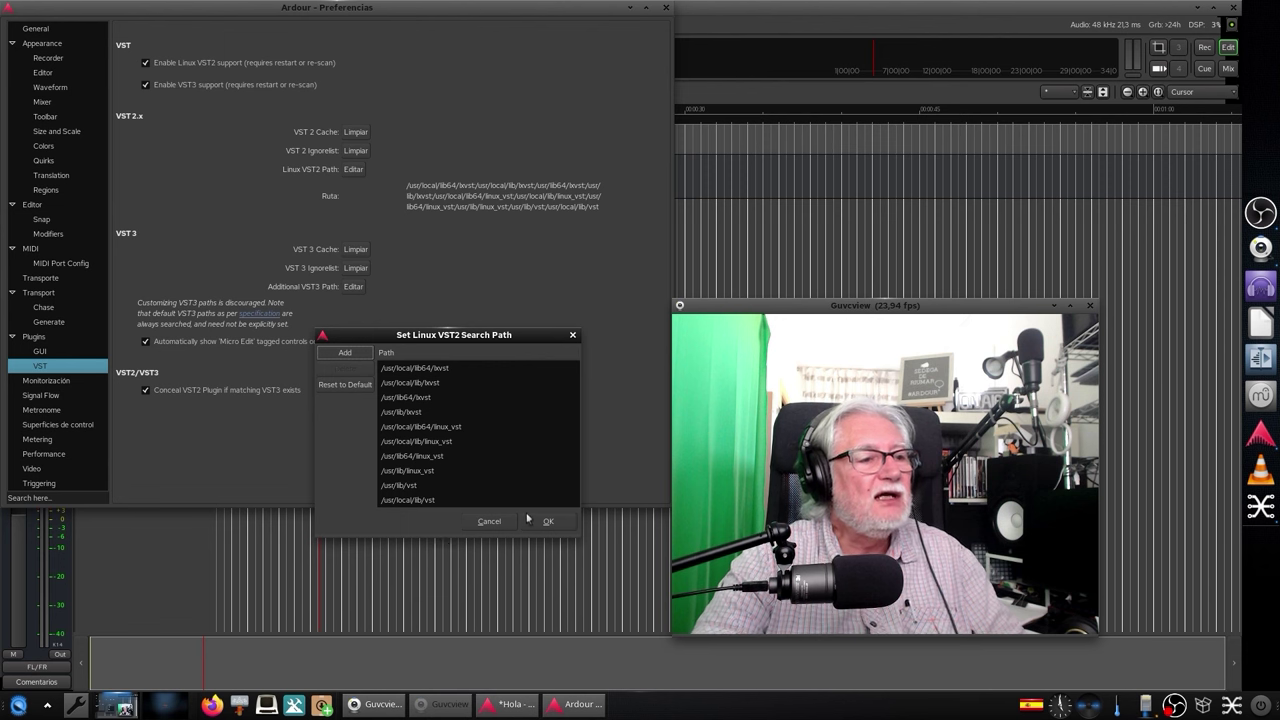
Begin adding a folder to the VST2 search path, browse to the home folder, and show its hidden files.
left_click(340, 354)
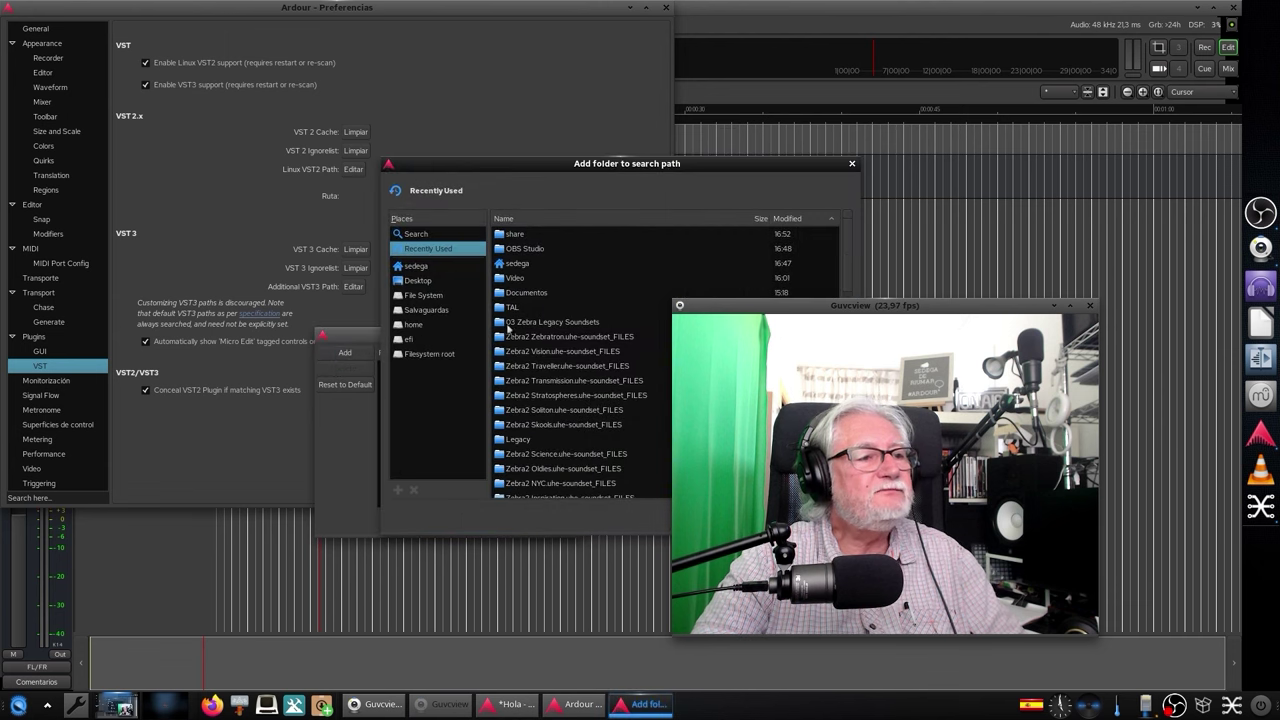
left_click_drag(477, 171, 332, 136)
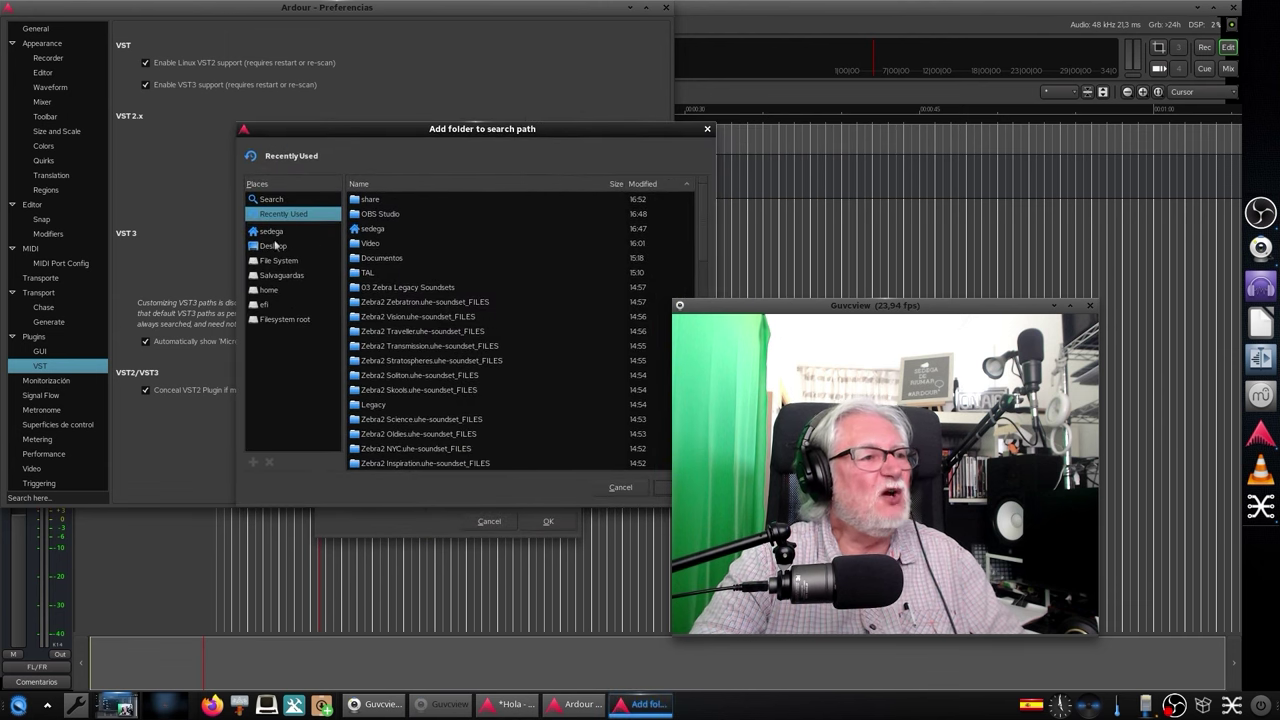
left_click(271, 231)
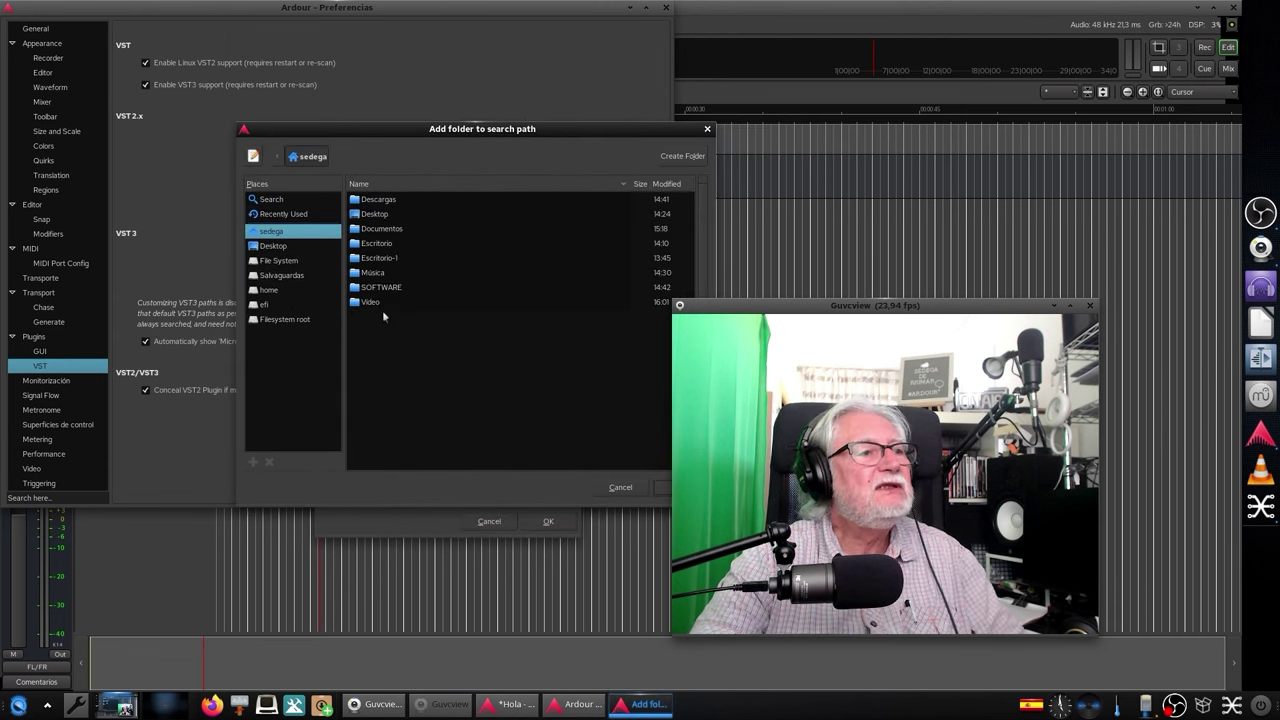
right_click(447, 292)
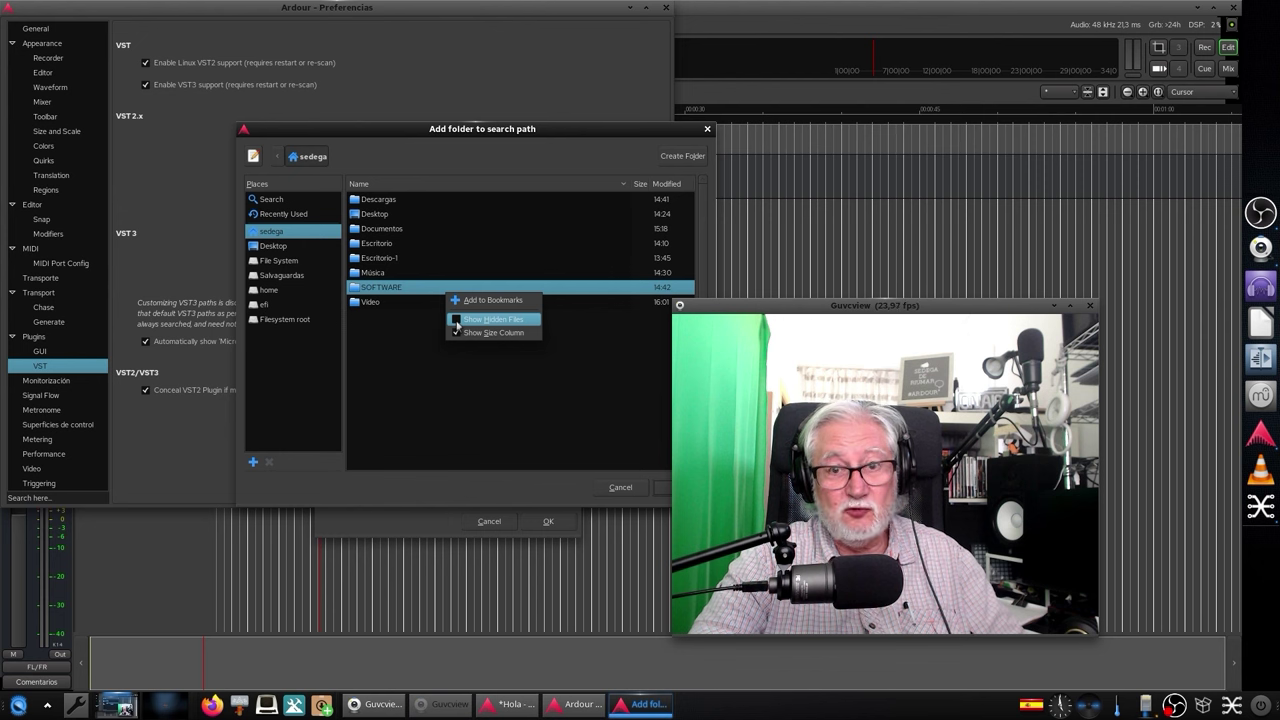
left_click(457, 320)
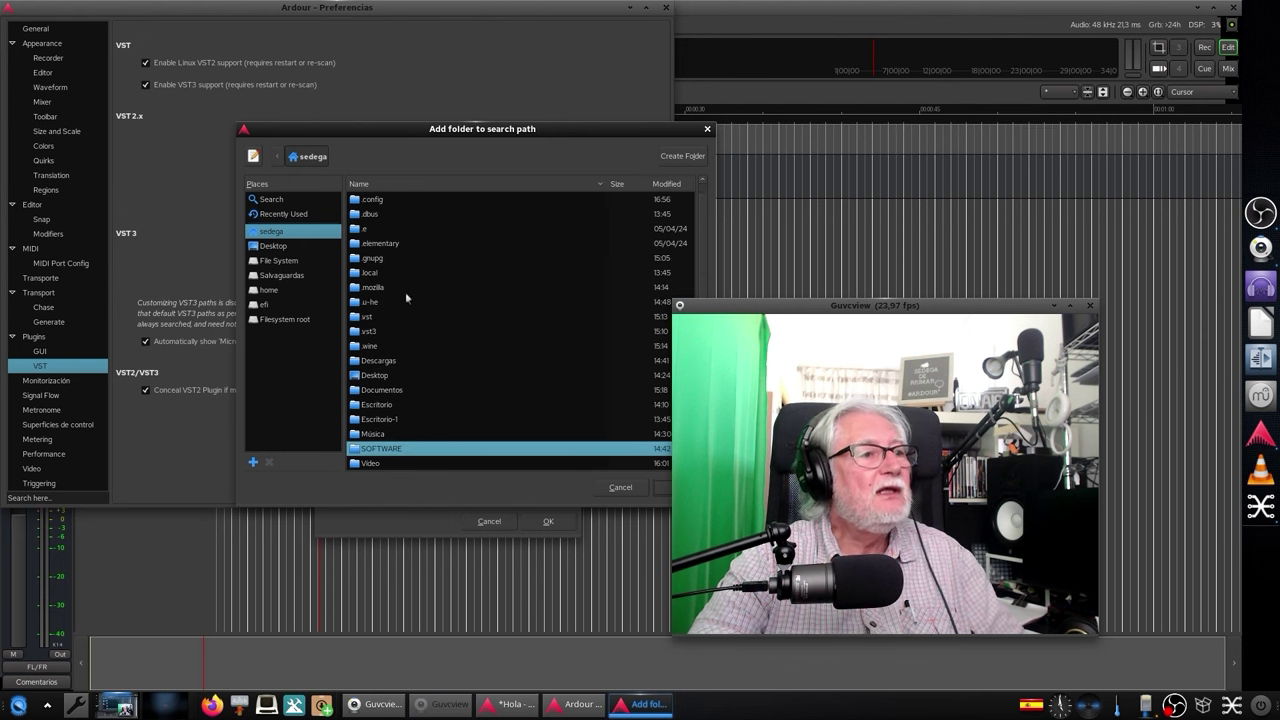
Add the home folder's hidden .vst folder to the Linux VST2 search path and accept the updated path list.
left_click(370, 318)
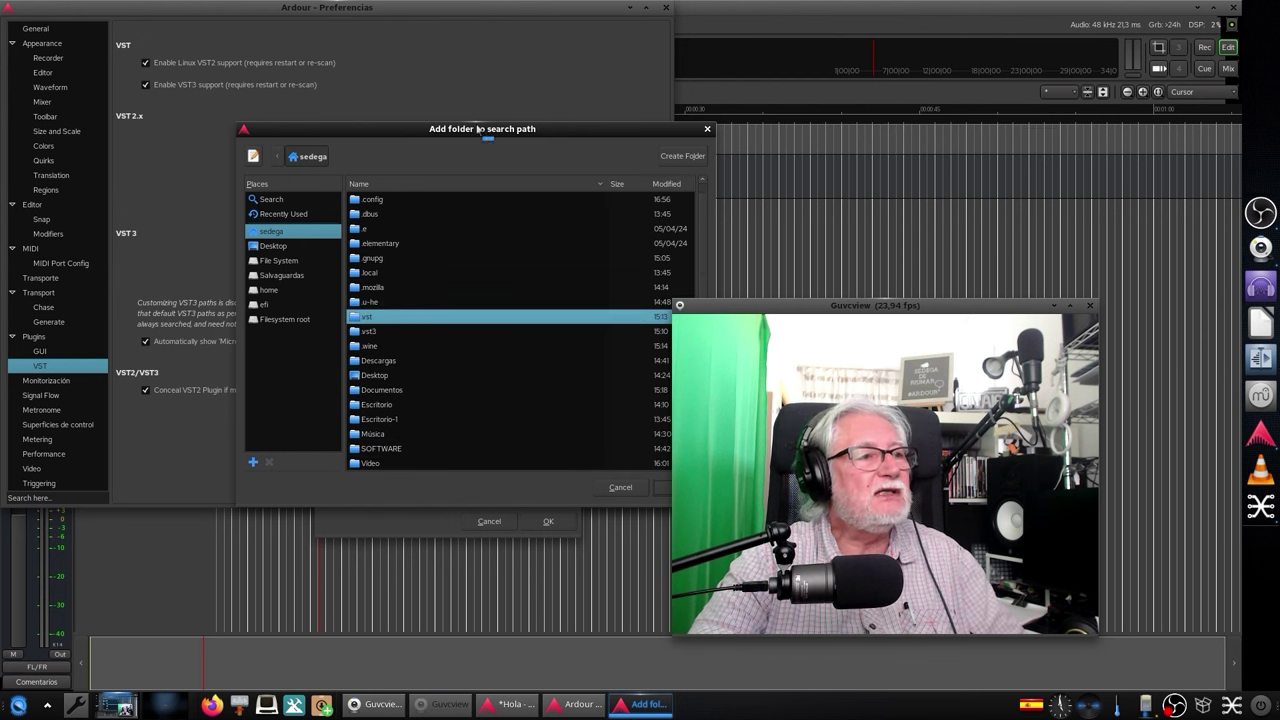
left_click_drag(486, 128, 359, 121)
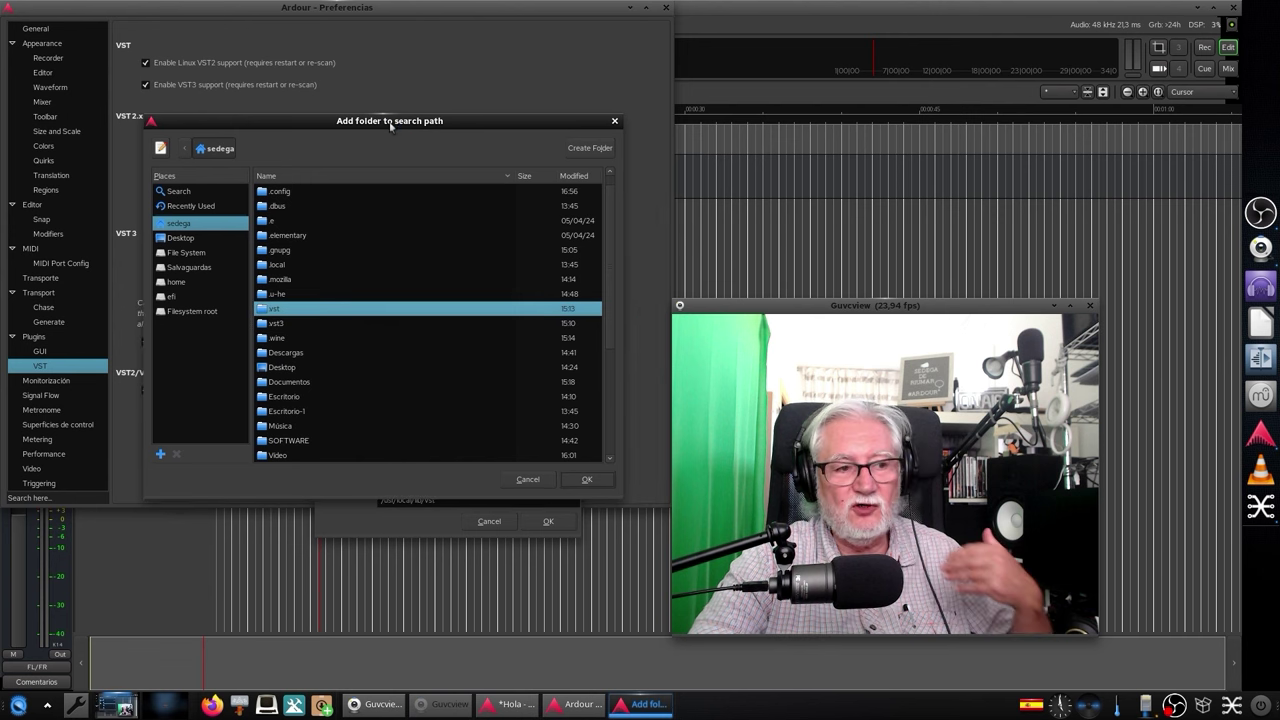
left_click(587, 479)
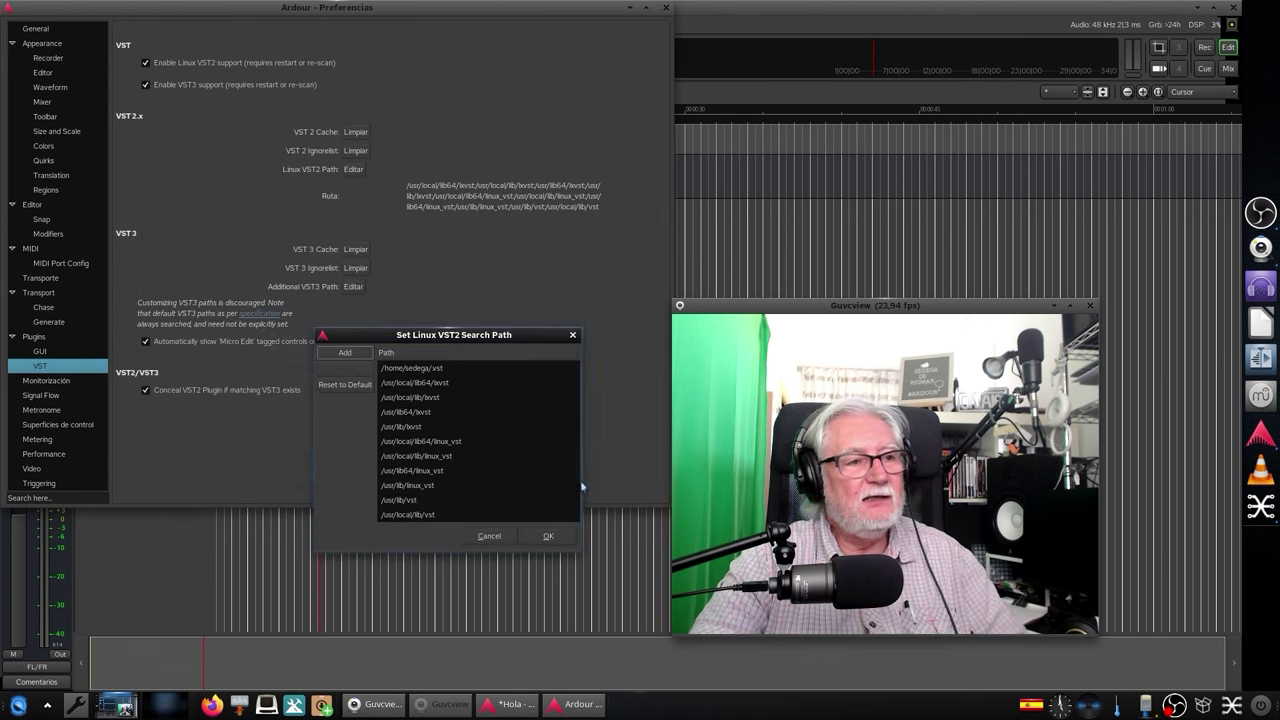
left_click(549, 536)
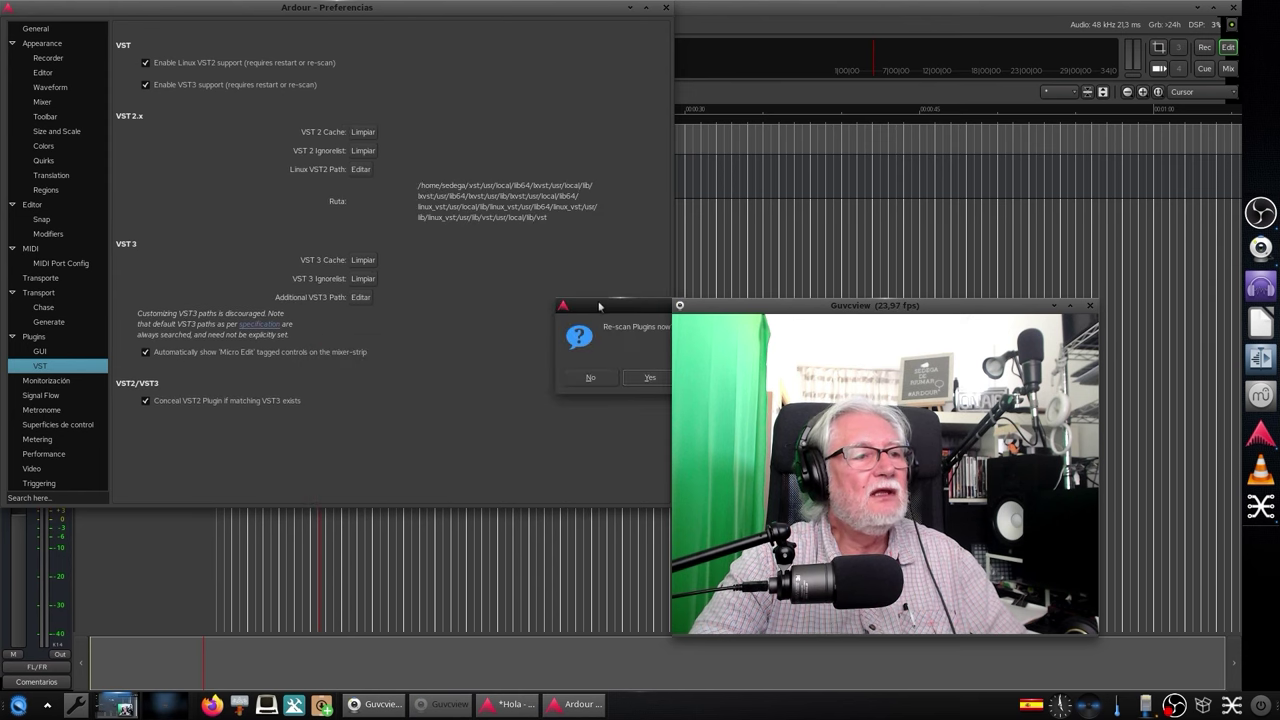